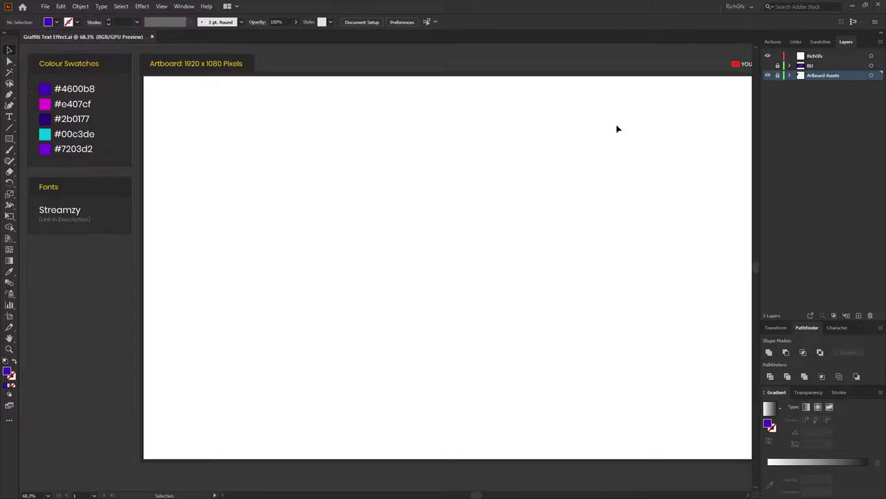
Add the text GRAFFITI on the RichGfx layer in the Streamzy font and set its size to 440 pt.
{"action": "left_click", "coordinate": [819, 41]}
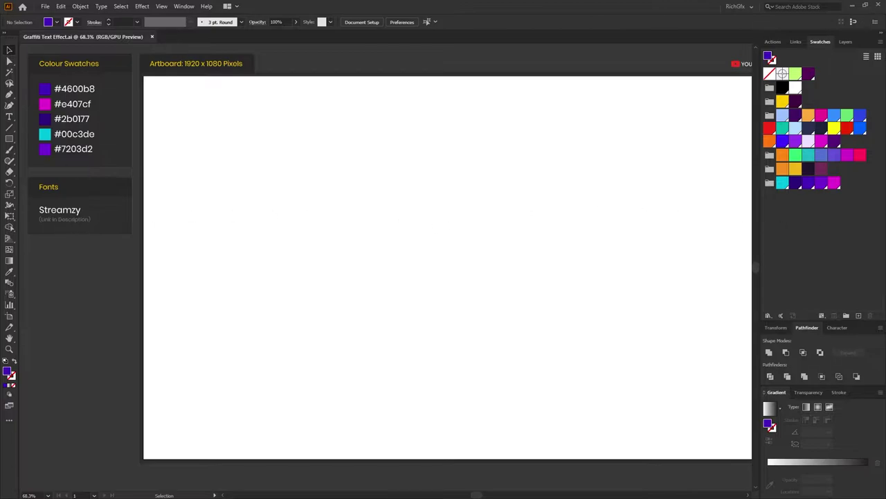
{"action": "key", "text": "F7"}
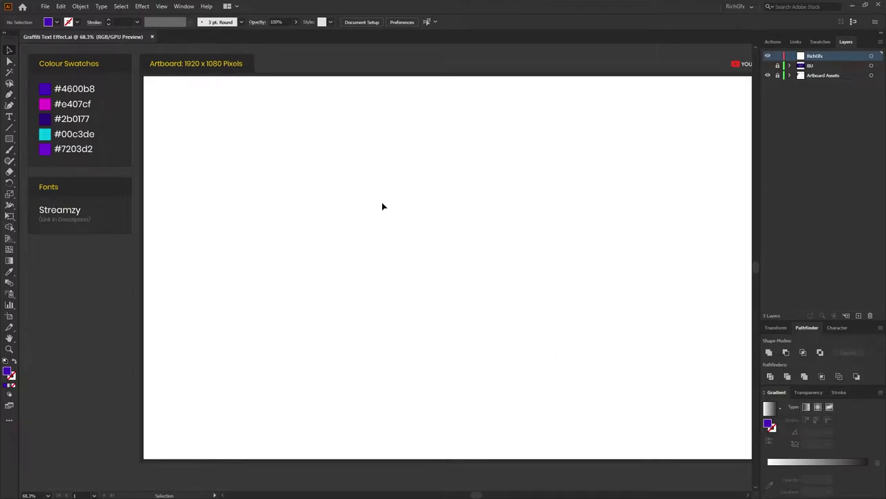
{"action": "left_click", "coordinate": [9, 116]}
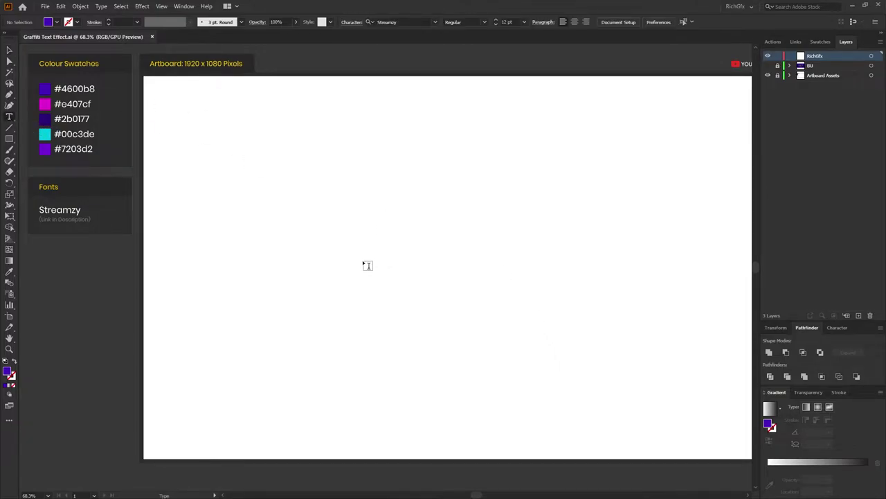
{"action": "left_click", "coordinate": [327, 242]}
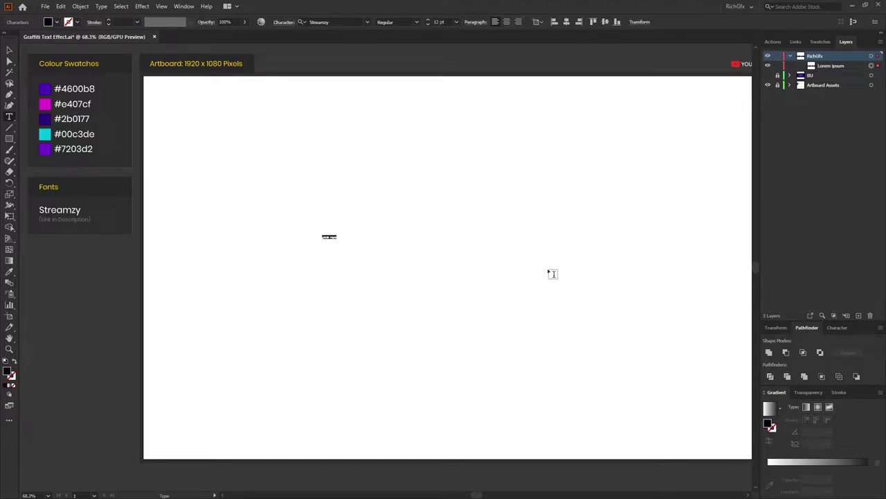
{"action": "type", "text": "GRAFFITI"}
{"action": "key", "text": "ctrl+a"}
{"action": "type", "text": "400"}
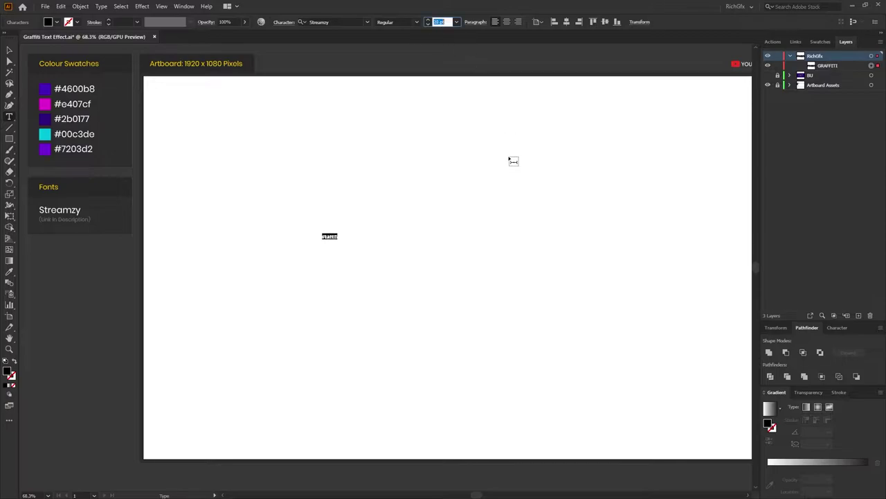
{"action": "key", "text": "Return"}
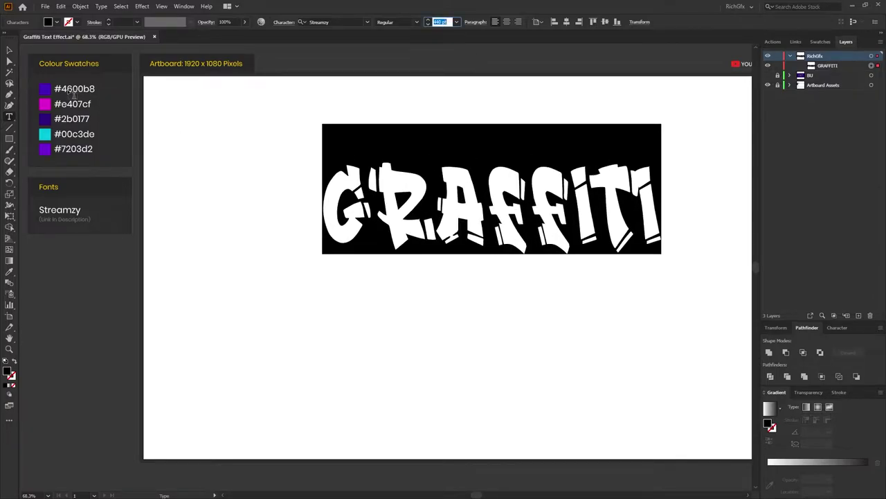
Centre the GRAFFITI text horizontally and vertically on the artboard.
{"action": "key", "text": "Escape"}
{"action": "left_click", "coordinate": [593, 23]}
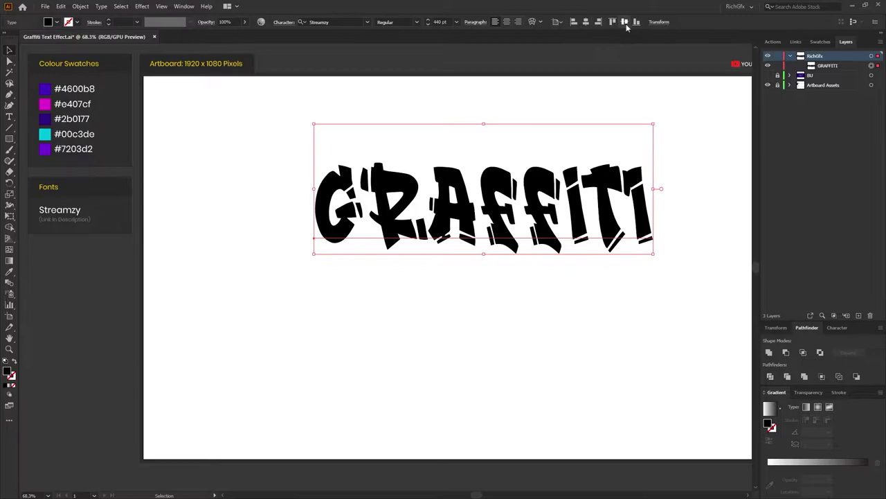
{"action": "left_click", "coordinate": [625, 22]}
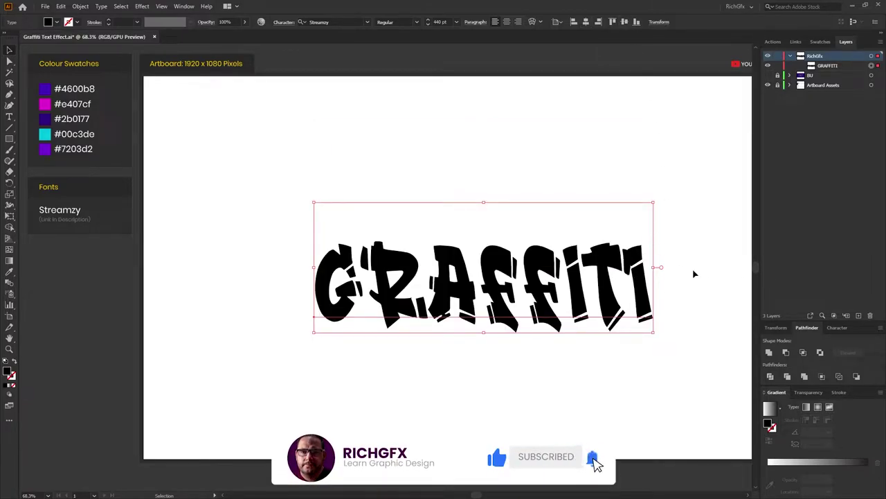
Convert the GRAFFITI text to outlines and ungroup it into separate letters.
{"action": "right_click", "coordinate": [575, 285]}
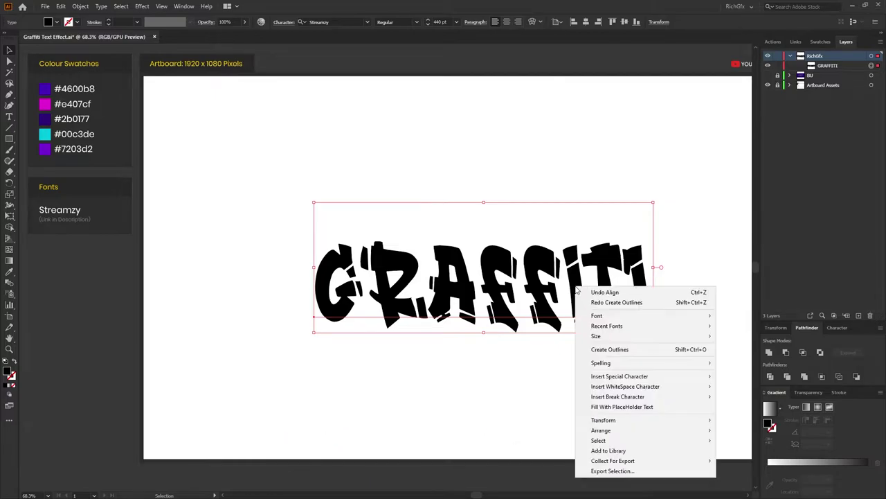
{"action": "left_click", "coordinate": [656, 356]}
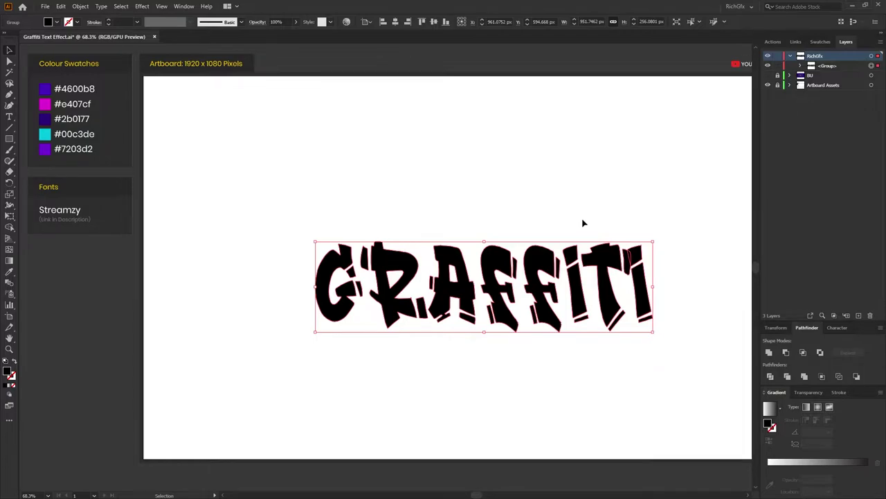
{"action": "left_click", "coordinate": [82, 7]}
{"action": "left_click", "coordinate": [97, 61]}
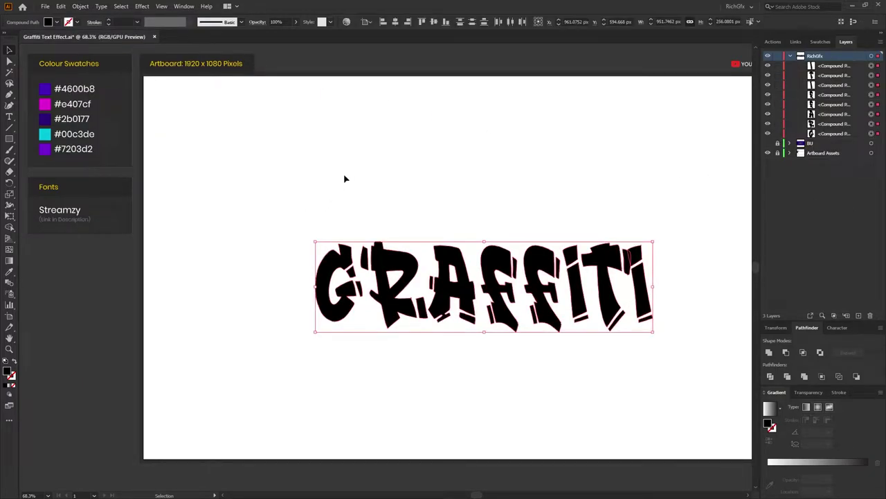
Fill all the letters with the sampled #4600b8 swatch colour.
{"action": "key", "text": "i"}
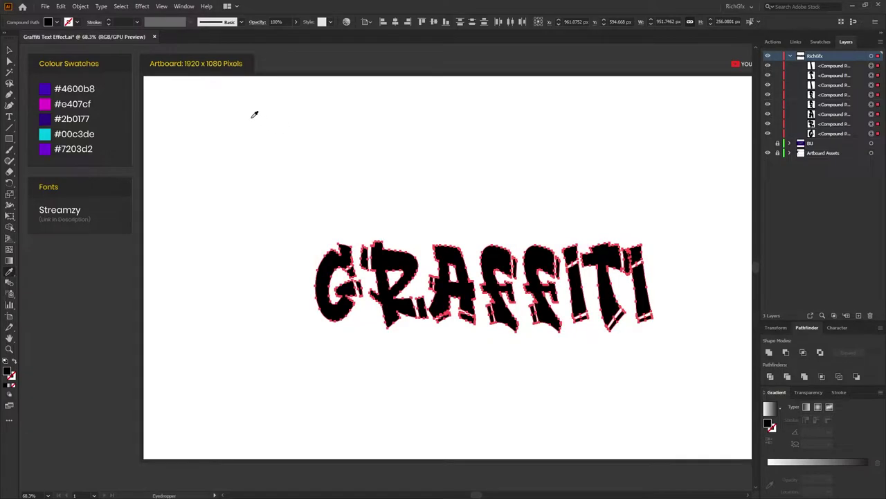
{"action": "left_click", "coordinate": [44, 89]}
{"action": "key", "text": "v"}
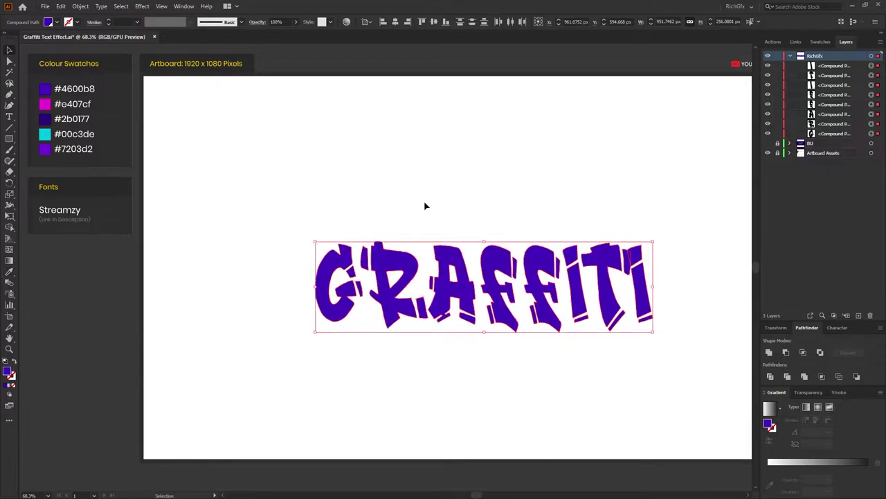
Spread the letters of GRAFFITI apart horizontally, keeping them on the same line with wider gaps between them.
{"action": "left_click", "coordinate": [425, 206]}
{"action": "left_click_drag", "start_coordinate": [649, 294], "coordinate": [704, 294]}
{"action": "left_click_drag", "start_coordinate": [615, 299], "coordinate": [638, 299]}
{"action": "left_click_drag", "start_coordinate": [569, 300], "coordinate": [585, 299]}
{"action": "left_click_drag", "start_coordinate": [334, 311], "coordinate": [300, 313]}
{"action": "left_click_drag", "start_coordinate": [385, 298], "coordinate": [365, 298]}
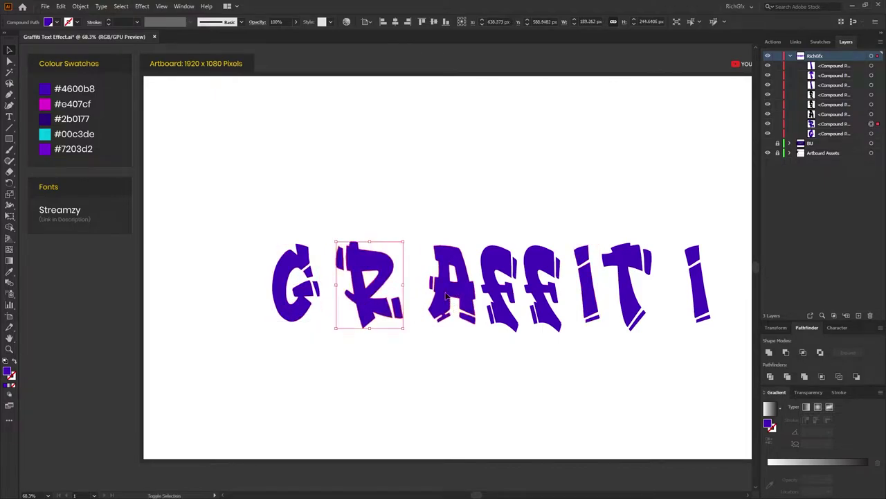
{"action": "left_click_drag", "start_coordinate": [447, 296], "coordinate": [433, 296]}
{"action": "left_click_drag", "start_coordinate": [360, 304], "coordinate": [348, 305]}
{"action": "left_click_drag", "start_coordinate": [295, 316], "coordinate": [275, 317]}
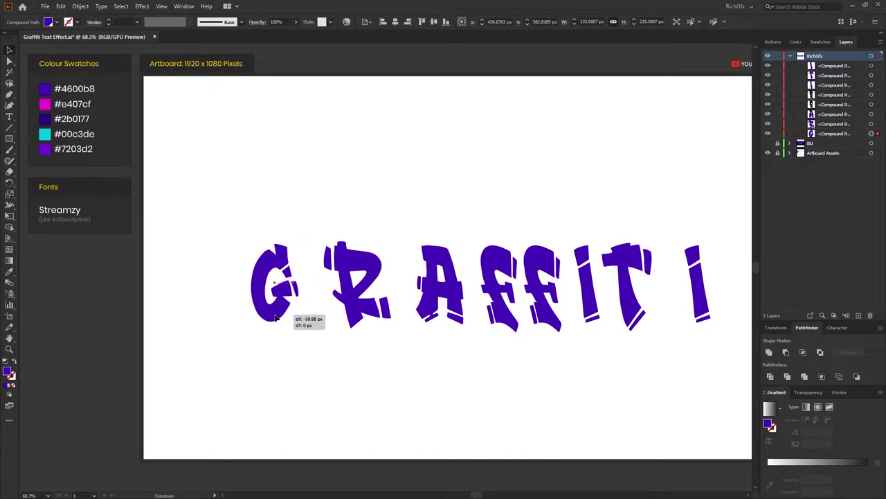
{"action": "left_click_drag", "start_coordinate": [498, 300], "coordinate": [484, 301]}
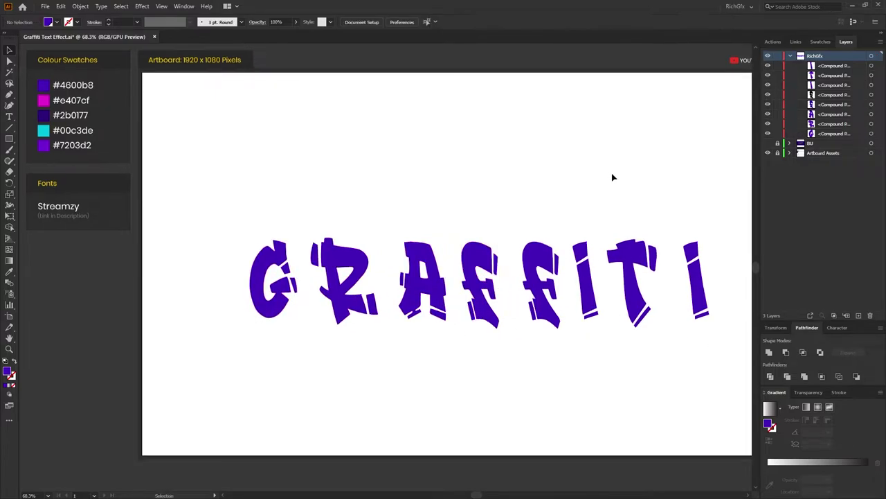
Start a 3D Extrude & Bevel effect on every other letter: G, A, the second F and T.
{"action": "left_click_drag", "start_coordinate": [667, 178], "coordinate": [590, 182]}
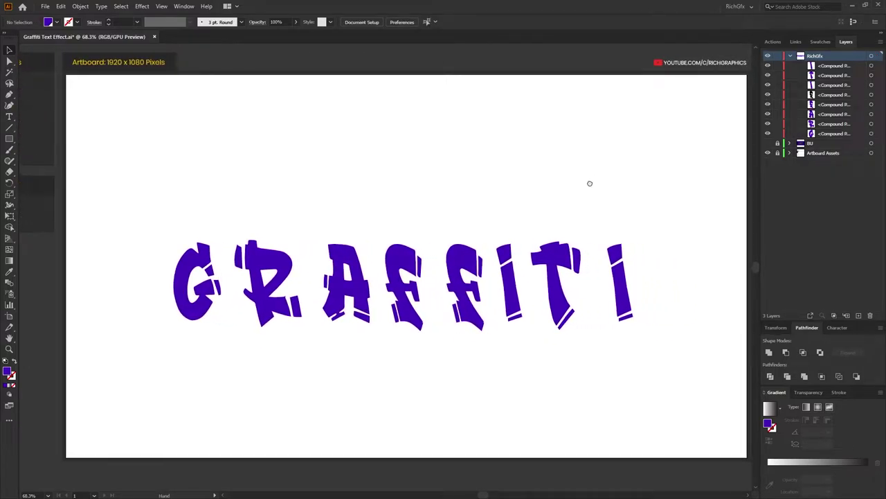
{"action": "left_click", "coordinate": [202, 304]}
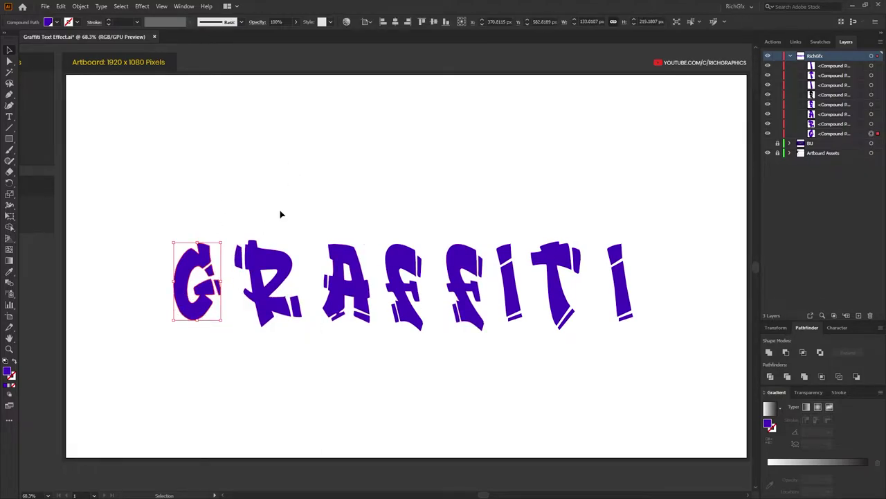
{"action": "left_click", "coordinate": [345, 251], "text": "shift"}
{"action": "left_click", "coordinate": [457, 259], "text": "shift"}
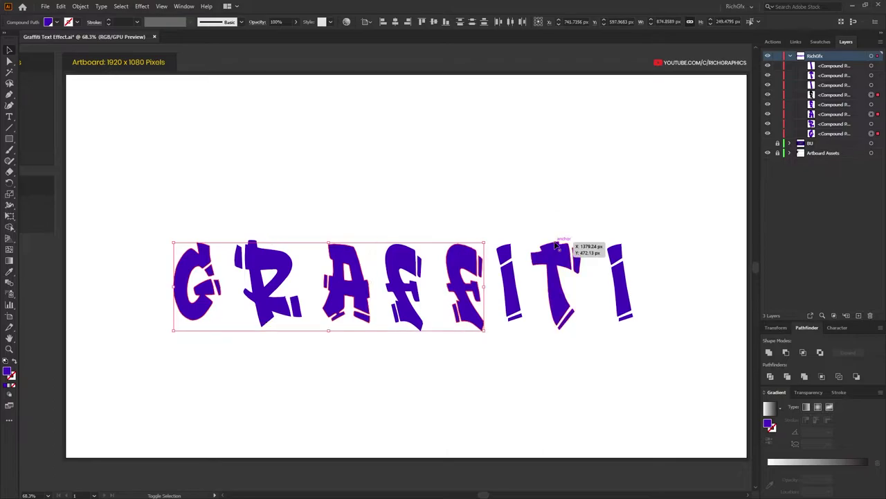
{"action": "left_click", "coordinate": [557, 248], "text": "shift"}
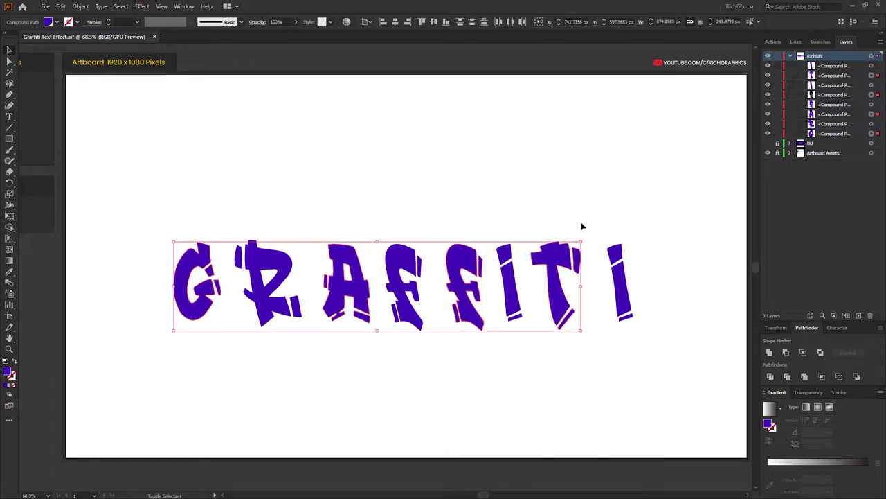
{"action": "left_click", "coordinate": [140, 6]}
{"action": "mouse_move", "coordinate": [192, 62]}
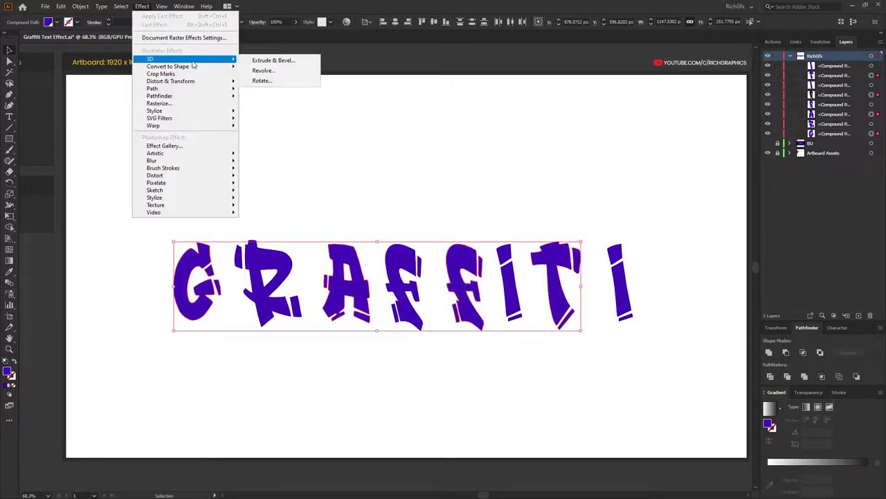
{"action": "left_click", "coordinate": [287, 62]}
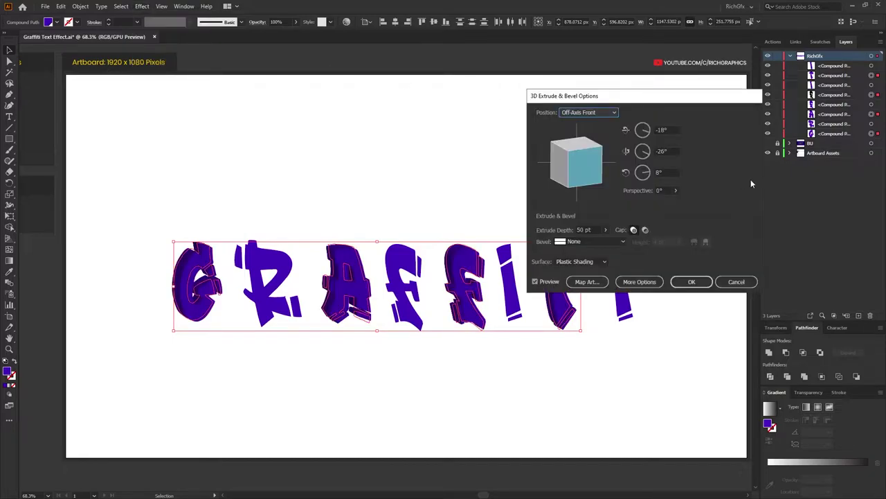
Apply the extrusion with X rotation 0°, Y rotation 10°, Z rotation 0° and an extrude depth of 150 pt.
{"action": "left_click_drag", "start_coordinate": [709, 105], "coordinate": [682, 101]}
{"action": "left_click", "coordinate": [641, 126]}
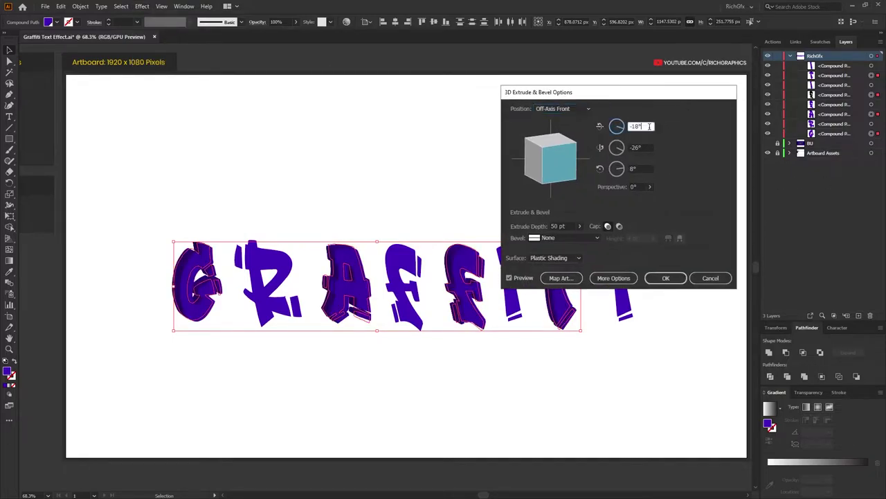
{"action": "type", "text": "0"}
{"action": "key", "text": "Tab"}
{"action": "type", "text": "10"}
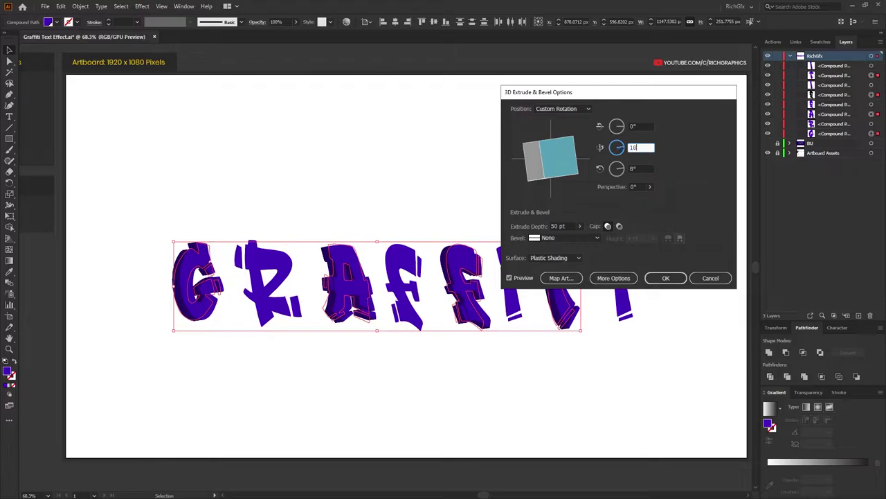
{"action": "key", "text": "Tab"}
{"action": "type", "text": "0"}
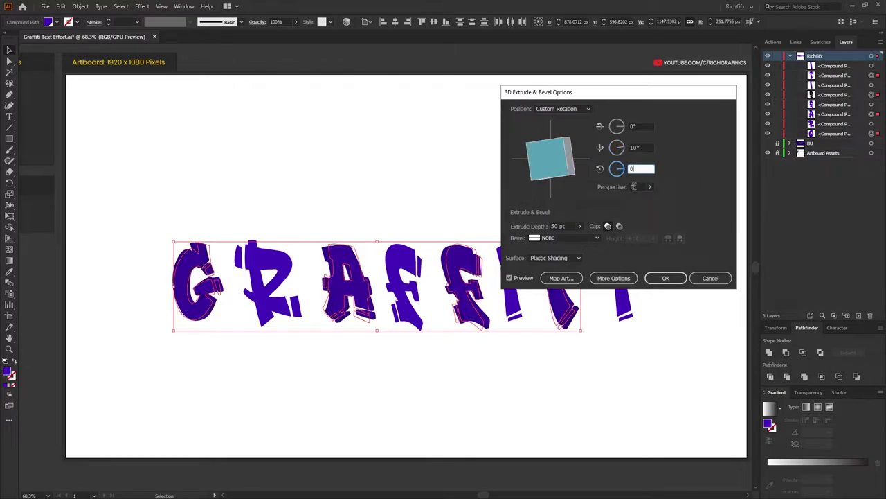
{"action": "left_click", "coordinate": [558, 225]}
{"action": "type", "text": "15"}
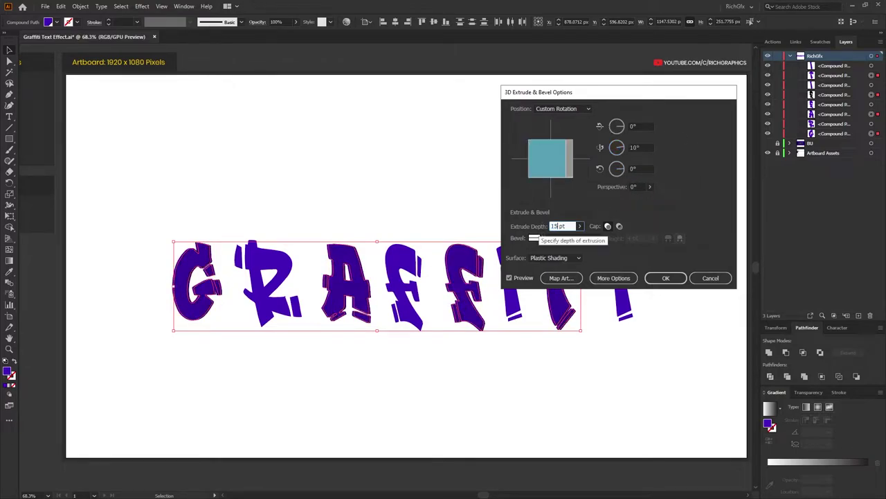
{"action": "left_click", "coordinate": [640, 186]}
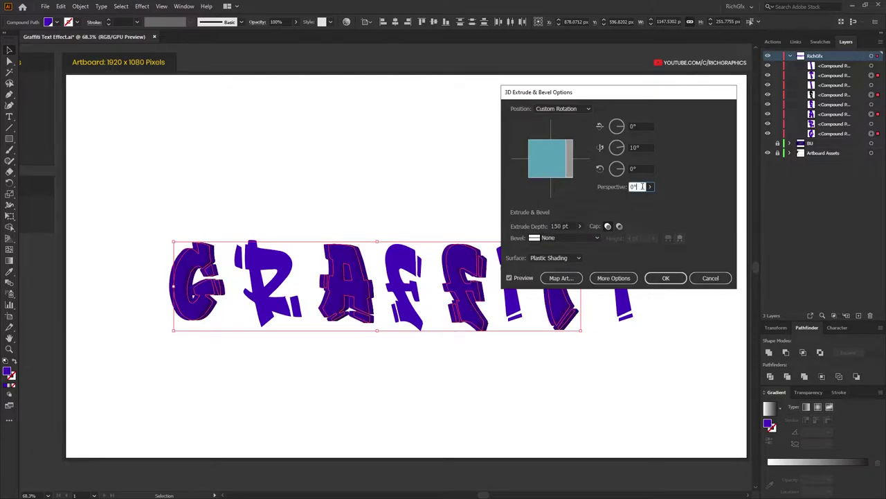
{"action": "left_click", "coordinate": [666, 279]}
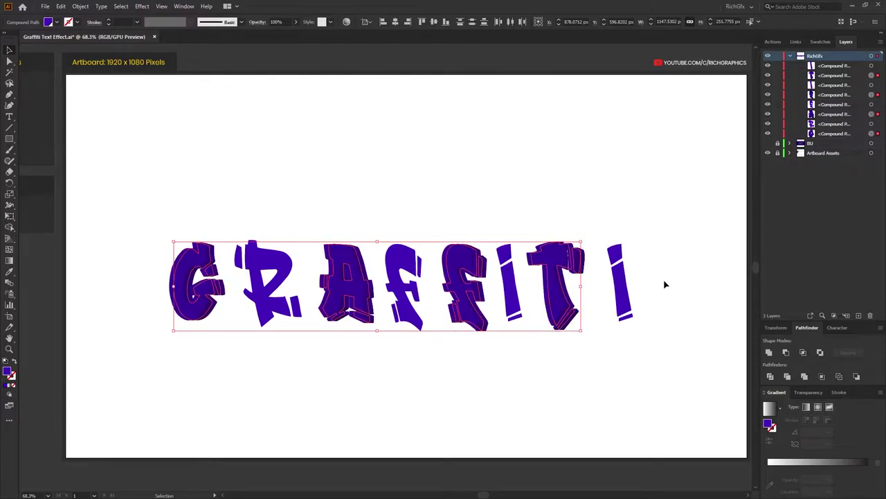
Apply the same Extrude & Bevel effect to the remaining letters: R, the first F and both I's.
{"action": "left_click", "coordinate": [533, 291]}
{"action": "left_click_drag", "start_coordinate": [534, 290], "coordinate": [518, 283]}
{"action": "left_click", "coordinate": [625, 282], "text": "shift"}
{"action": "left_click", "coordinate": [400, 258], "text": "shift"}
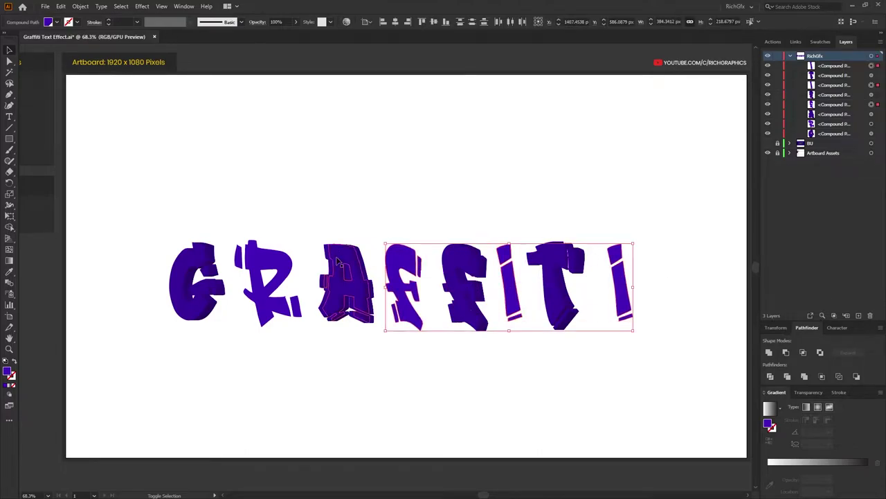
{"action": "left_click", "coordinate": [276, 259], "text": "shift"}
{"action": "left_click", "coordinate": [141, 7]}
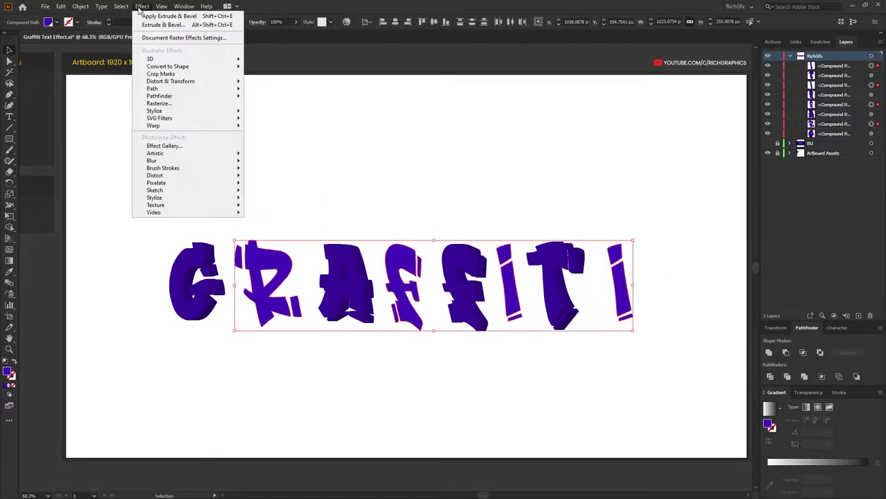
{"action": "left_click", "coordinate": [198, 17]}
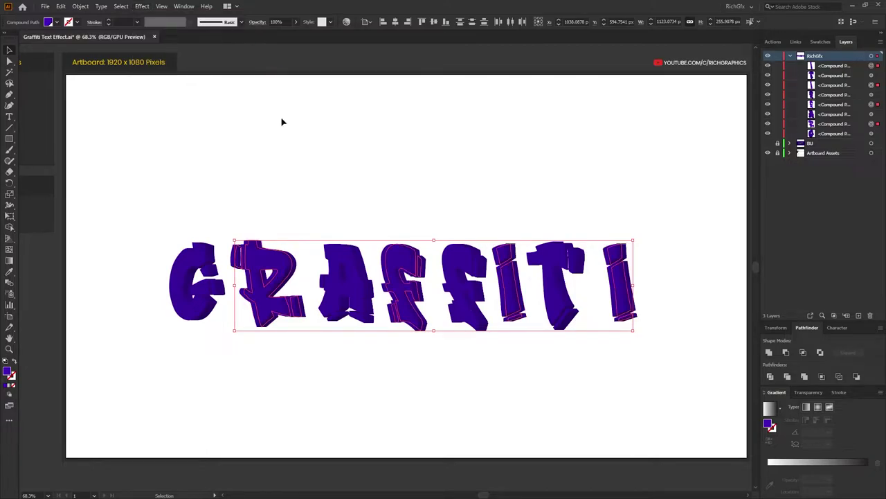
Edit the 3D Extrude & Bevel effect on R, the first F and both I's, setting the Y rotation to -10°.
{"action": "left_click", "coordinate": [184, 6]}
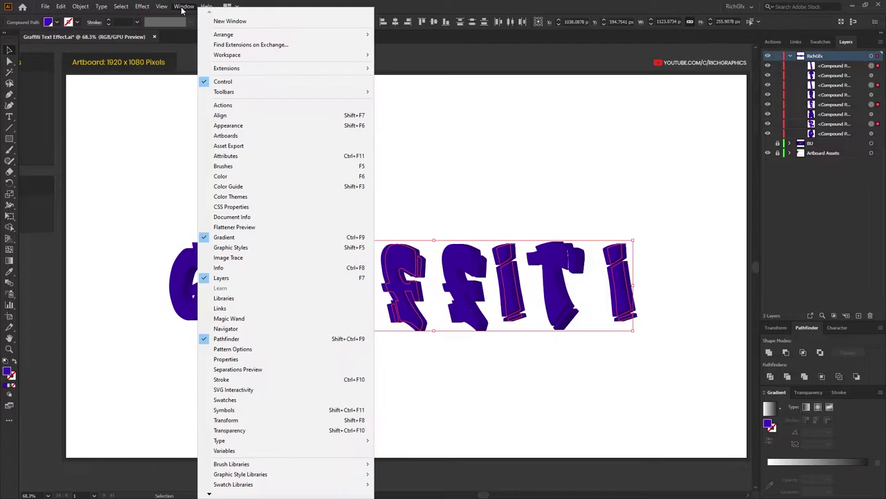
{"action": "left_click", "coordinate": [257, 124]}
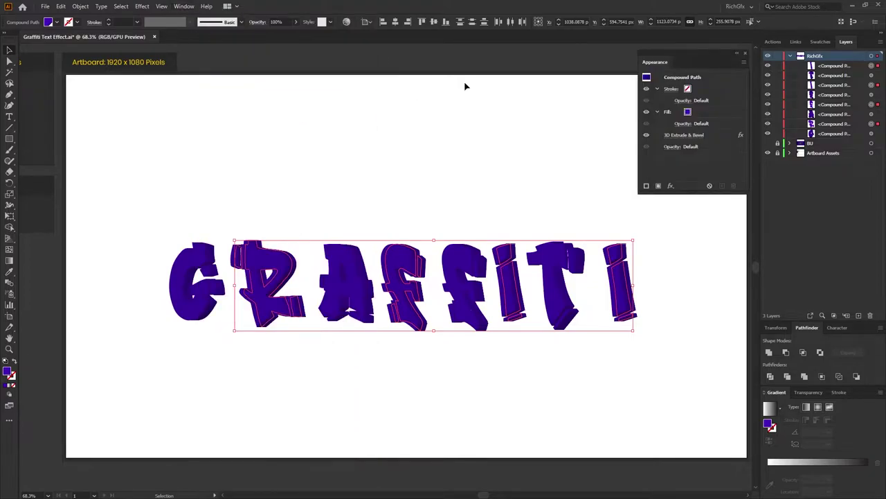
{"action": "left_click", "coordinate": [686, 135]}
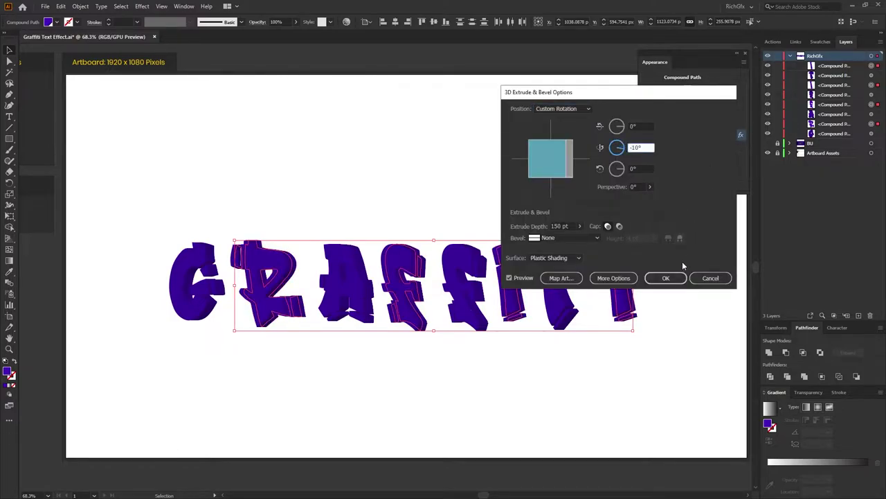
{"action": "left_click", "coordinate": [651, 278]}
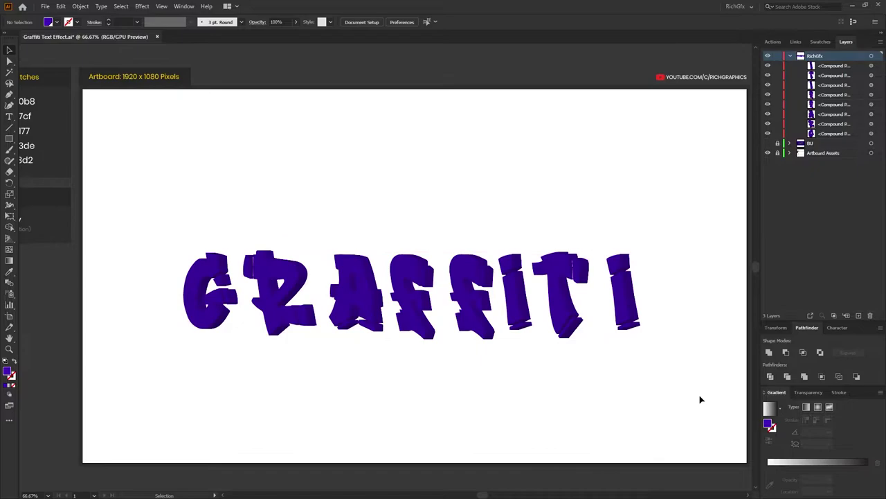
Select all the extruded GRAFFITI letters and expand their appearance.
{"action": "left_click_drag", "start_coordinate": [700, 399], "coordinate": [144, 160]}
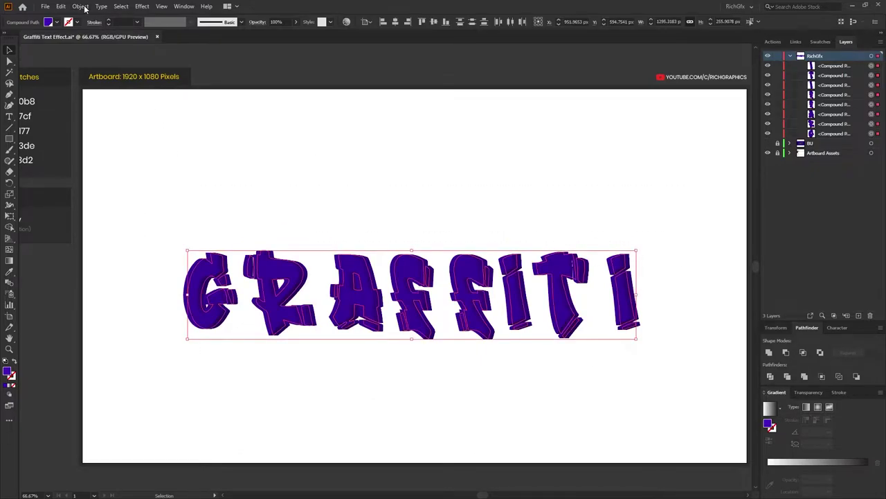
{"action": "left_click", "coordinate": [81, 6]}
{"action": "left_click", "coordinate": [125, 128]}
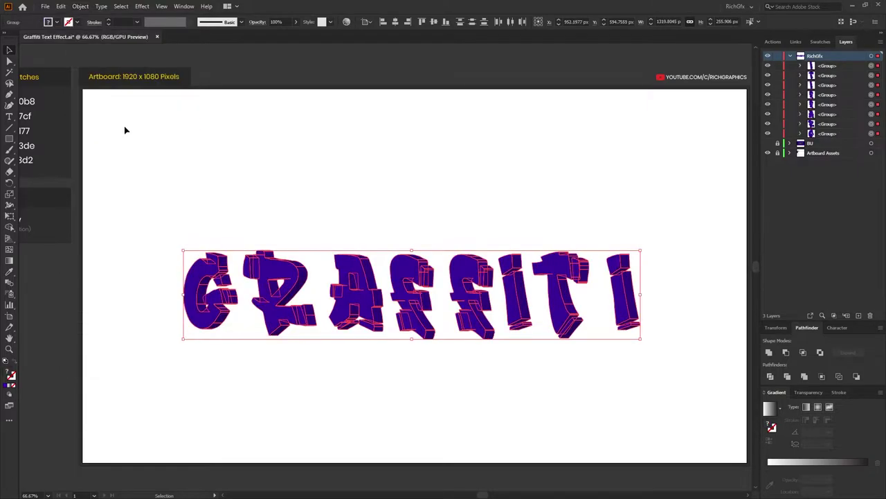
Ungroup the expanded letters three times to separate their front faces from the side pieces, and clear the selection.
{"action": "left_click", "coordinate": [81, 6]}
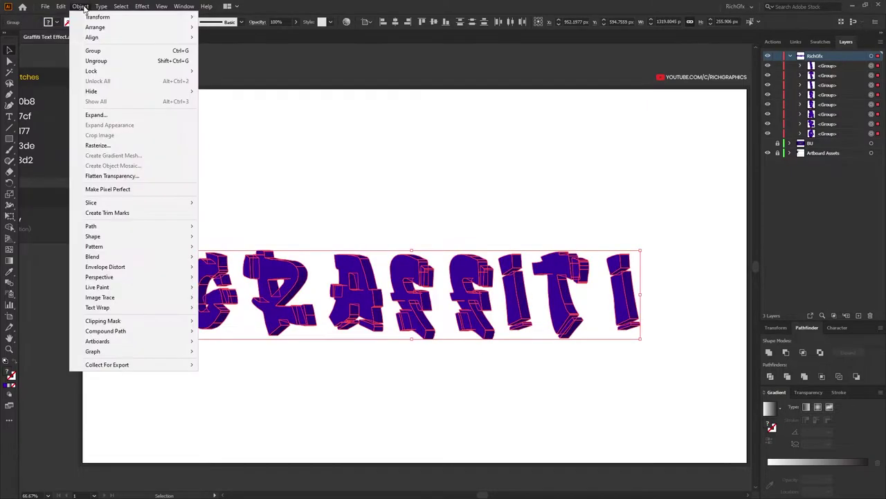
{"action": "left_click", "coordinate": [130, 63]}
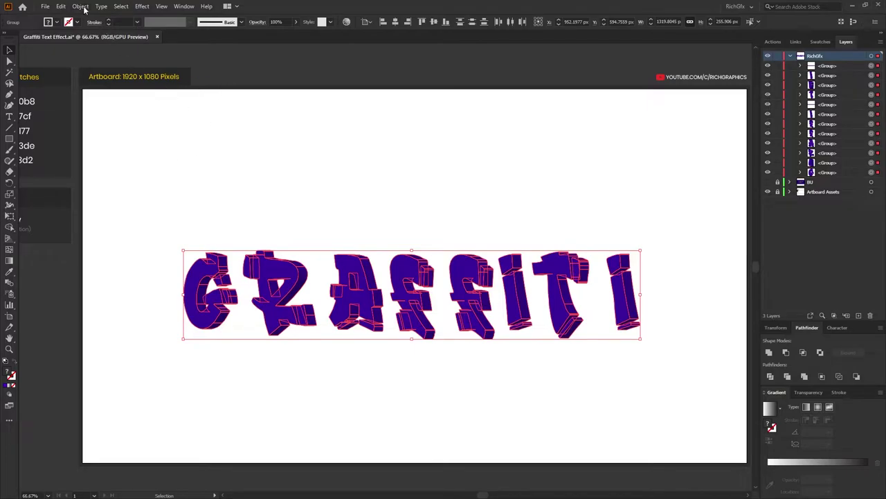
{"action": "left_click", "coordinate": [81, 6]}
{"action": "left_click", "coordinate": [97, 61]}
{"action": "left_click", "coordinate": [81, 7]}
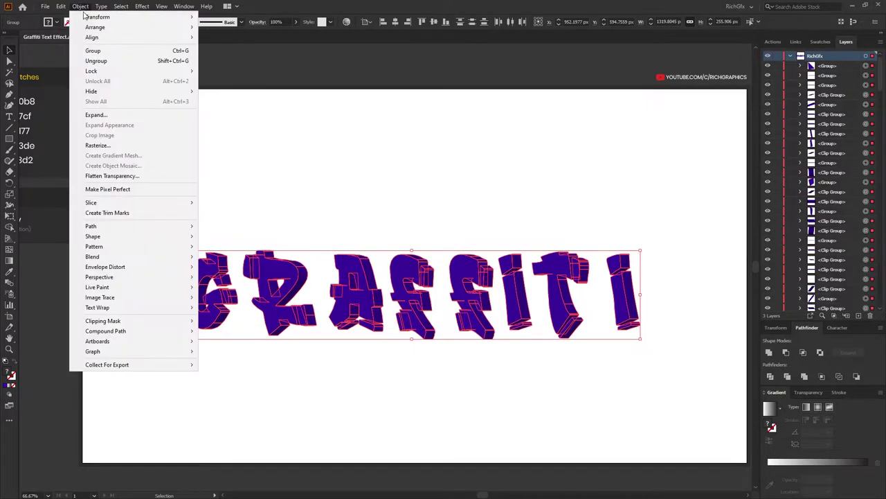
{"action": "left_click", "coordinate": [123, 61]}
{"action": "left_click", "coordinate": [244, 313]}
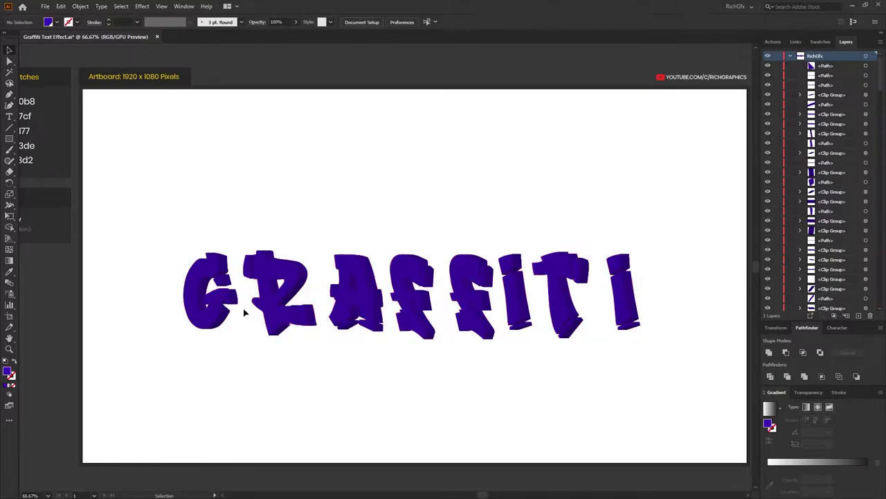
{"action": "left_click", "coordinate": [228, 319]}
{"action": "left_click_drag", "start_coordinate": [271, 278], "coordinate": [351, 283]}
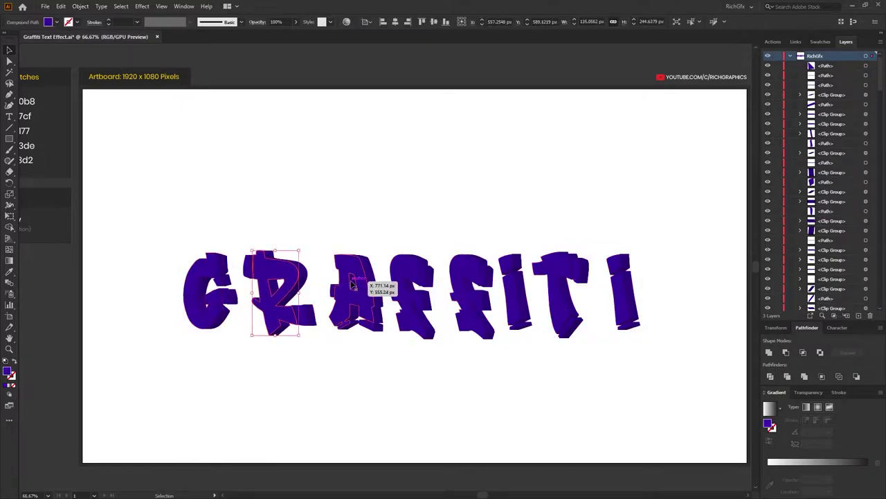
{"action": "left_click", "coordinate": [352, 284]}
{"action": "left_click", "coordinate": [414, 294]}
{"action": "left_click", "coordinate": [472, 298]}
{"action": "left_click", "coordinate": [533, 388]}
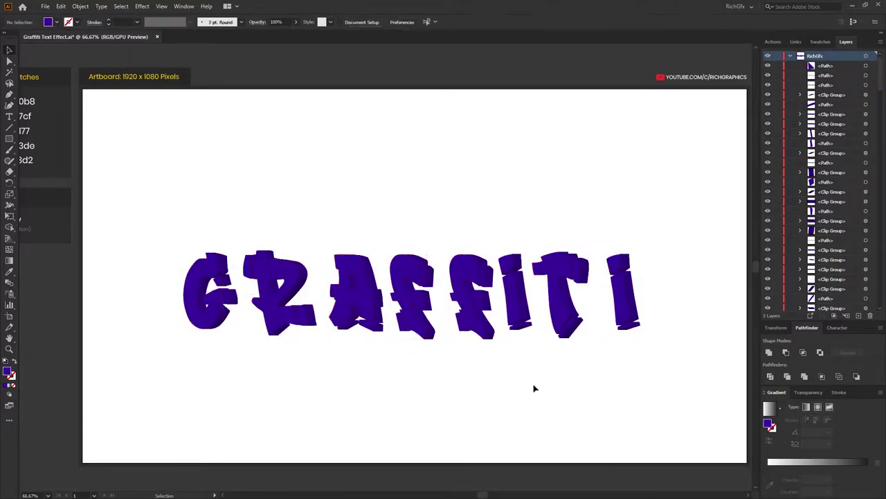
Select all the front face pieces of the G and cut them.
{"action": "scroll", "coordinate": [143, 321], "scroll_direction": "up", "scroll_amount": 3}
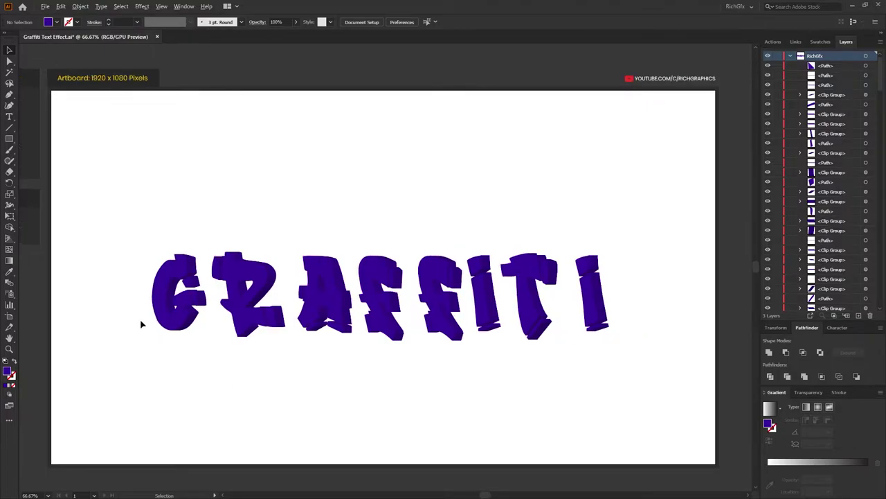
{"action": "scroll", "coordinate": [208, 194], "scroll_direction": "up", "scroll_amount": 2}
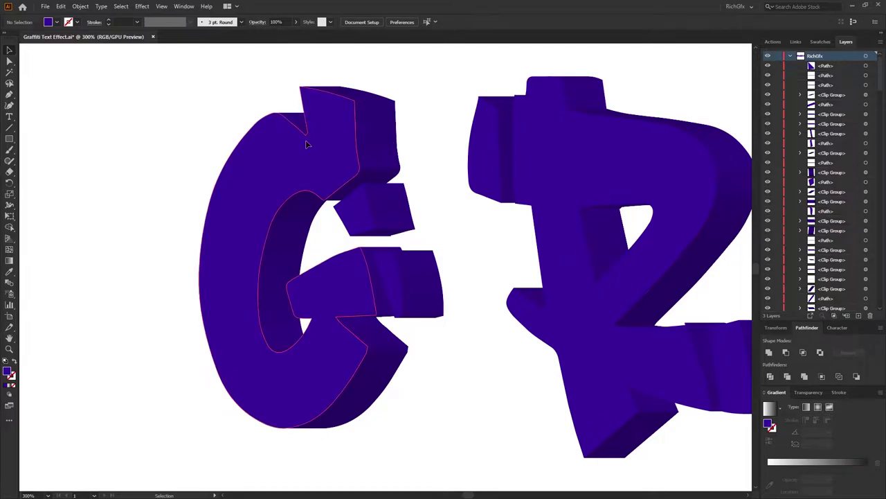
{"action": "left_click", "coordinate": [297, 149]}
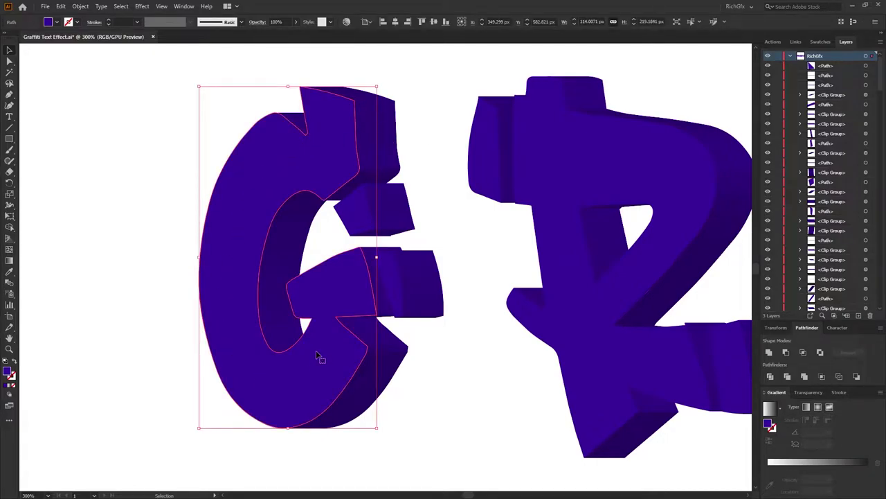
{"action": "left_click", "coordinate": [392, 285], "text": "shift"}
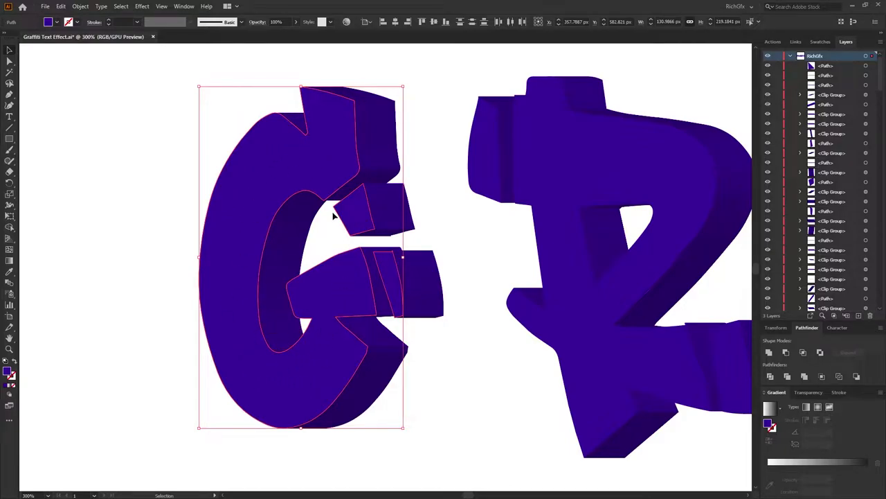
{"action": "left_click", "coordinate": [61, 6]}
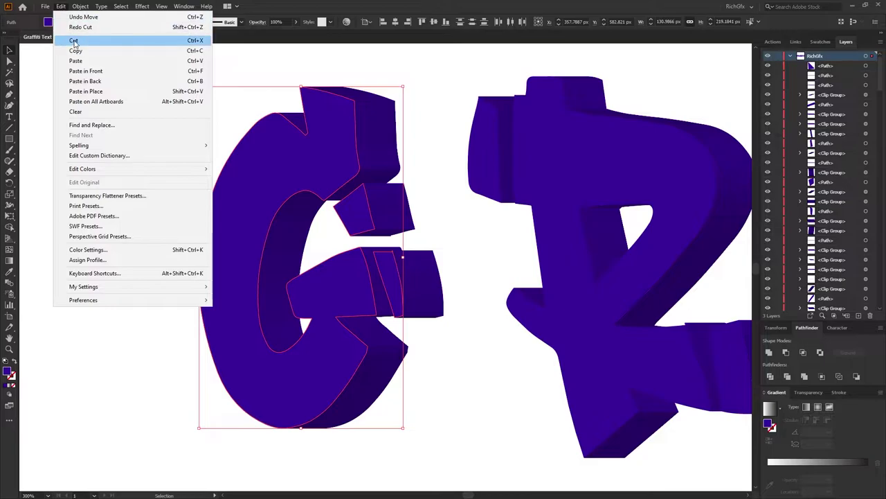
{"action": "left_click", "coordinate": [73, 40]}
Unite the G's remaining side pieces into one shape and paste the cut front faces back in place.
{"action": "left_click_drag", "start_coordinate": [290, 237], "coordinate": [446, 442]}
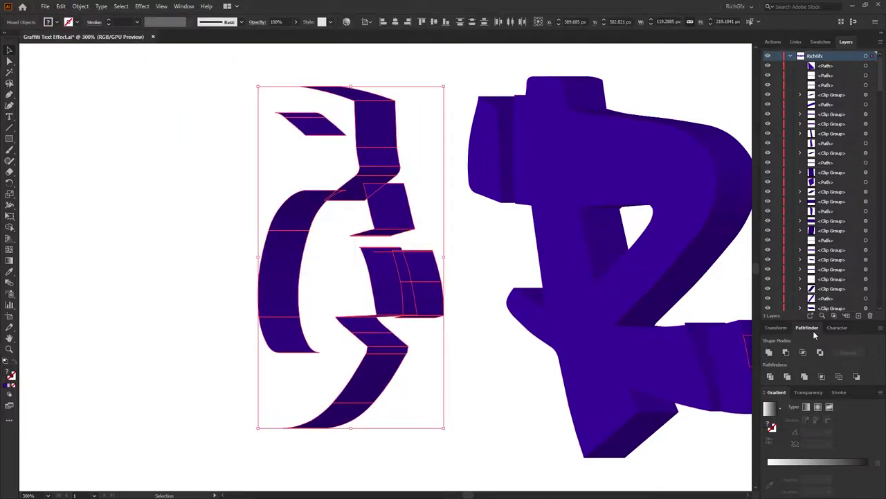
{"action": "left_click", "coordinate": [768, 353]}
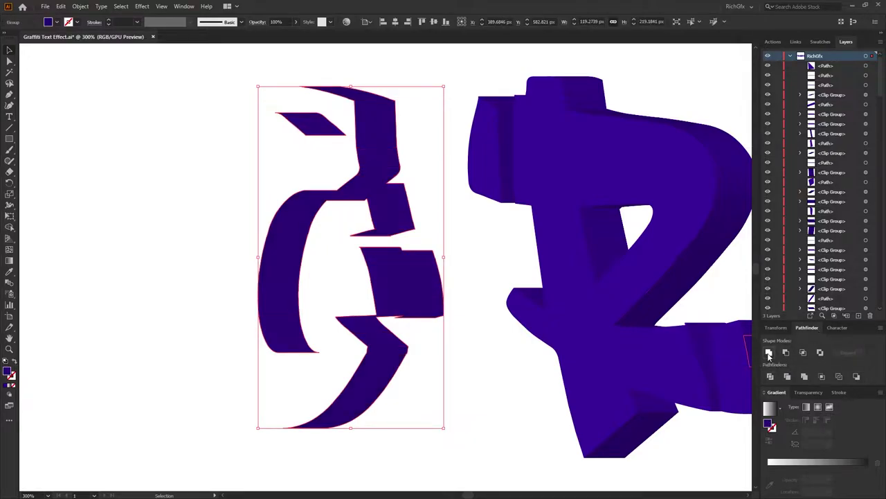
{"action": "left_click", "coordinate": [189, 202]}
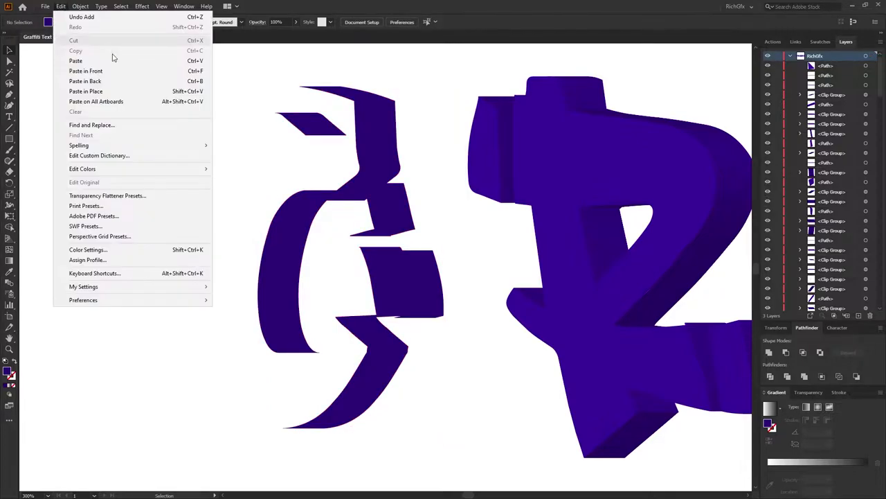
{"action": "left_click", "coordinate": [86, 90]}
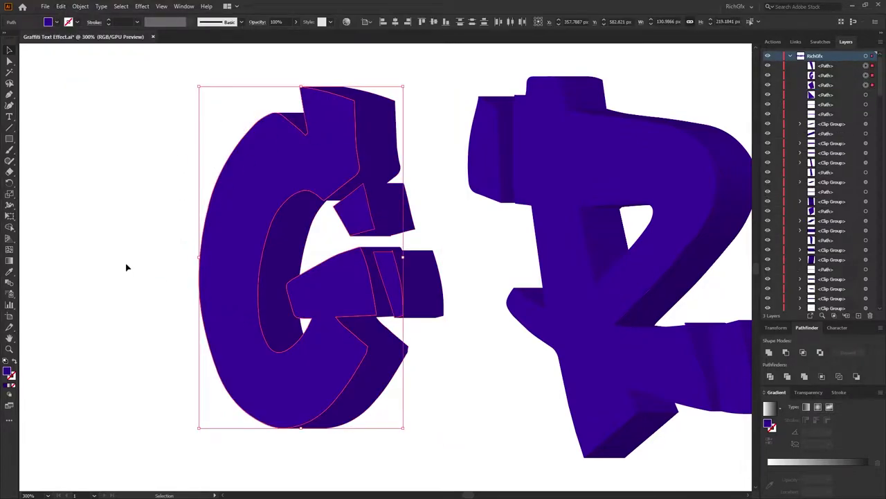
{"action": "left_click", "coordinate": [84, 260]}
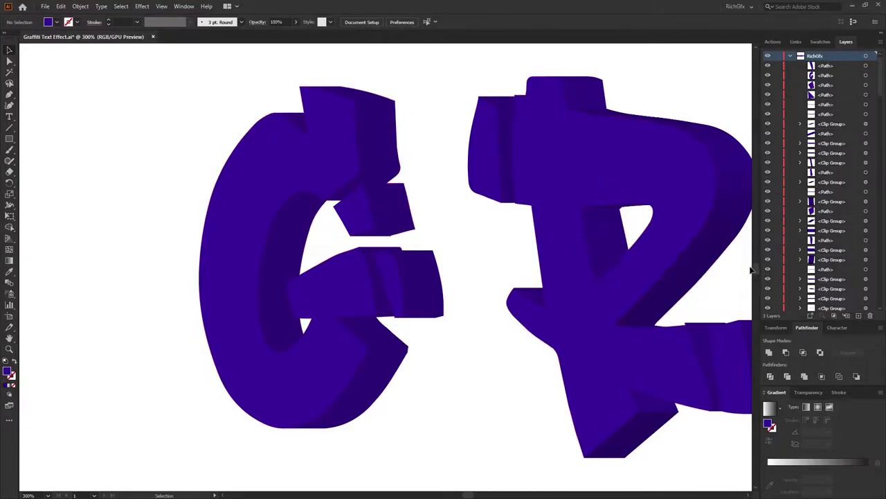
Rebuild the R with its side pieces united in the G's dark side colour and its front faces pasted back in place.
{"action": "left_click_drag", "start_coordinate": [746, 266], "coordinate": [491, 249]}
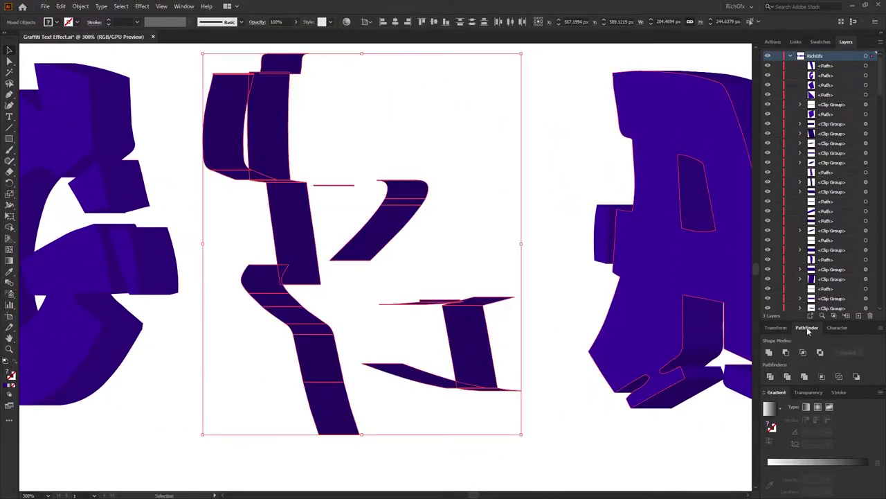
{"action": "left_click", "coordinate": [61, 6]}
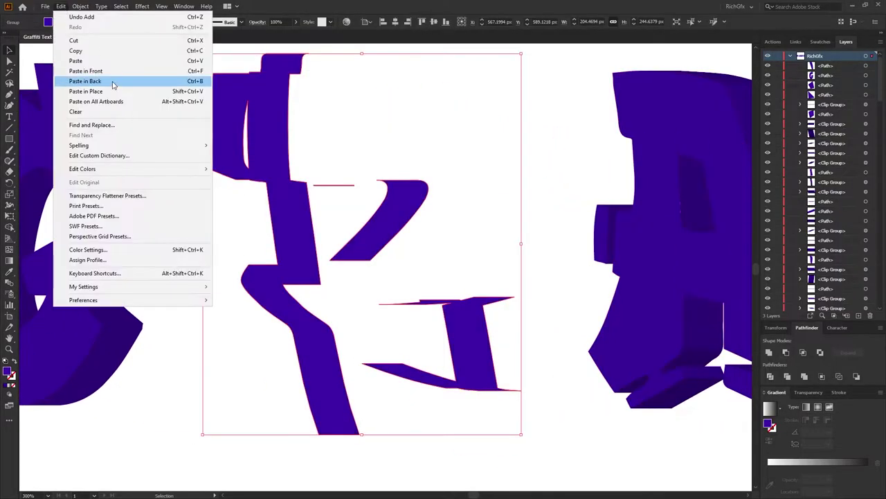
{"action": "left_click", "coordinate": [104, 82]}
{"action": "left_click", "coordinate": [233, 136]}
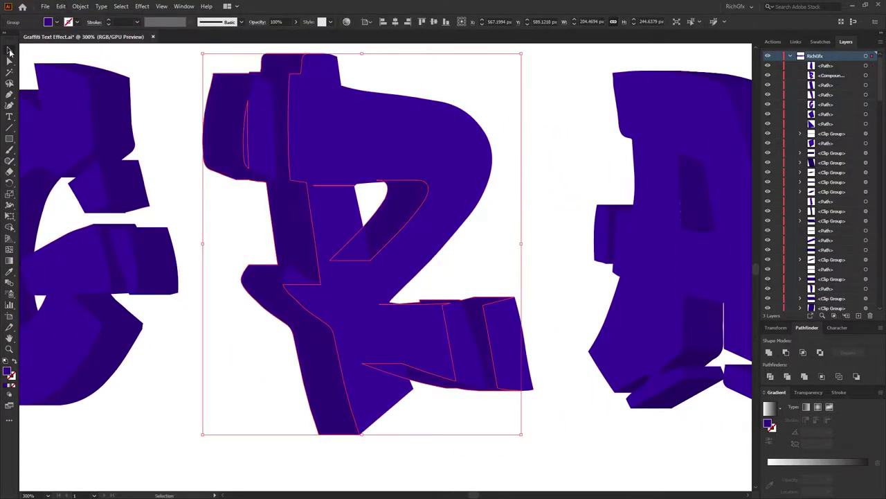
{"action": "key", "text": "ctrl+shift+a"}
Select all the front face pieces of the A and cut them.
{"action": "scroll", "coordinate": [229, 131], "scroll_direction": "up", "scroll_amount": 4}
{"action": "scroll", "coordinate": [204, 224], "scroll_direction": "down", "scroll_amount": 4}
{"action": "left_click", "coordinate": [204, 224]}
{"action": "left_click_drag", "start_coordinate": [622, 296], "coordinate": [331, 232]}
{"action": "left_click", "coordinate": [331, 231]}
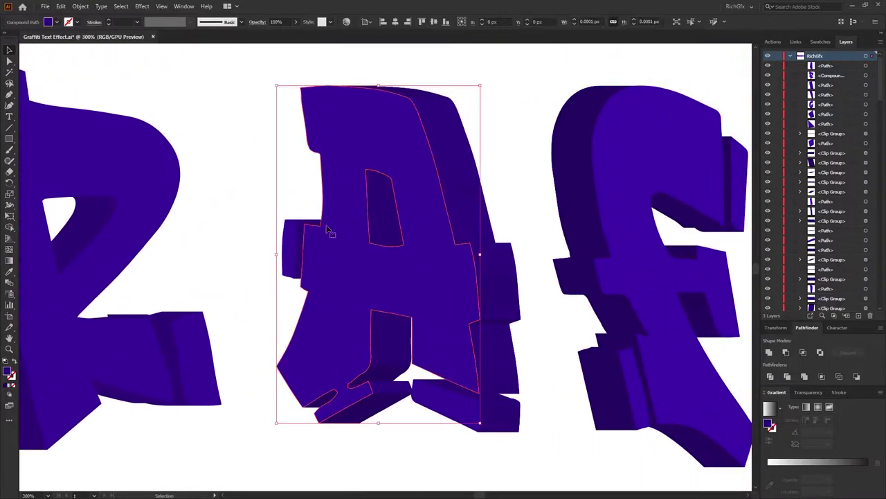
{"action": "key", "text": "ctrl+x"}
Unite the A's remaining side pieces and paste its cut front faces back in place.
{"action": "left_click_drag", "start_coordinate": [279, 72], "coordinate": [538, 467]}
{"action": "left_click", "coordinate": [769, 352]}
{"action": "left_click", "coordinate": [61, 7]}
{"action": "left_click", "coordinate": [110, 92]}
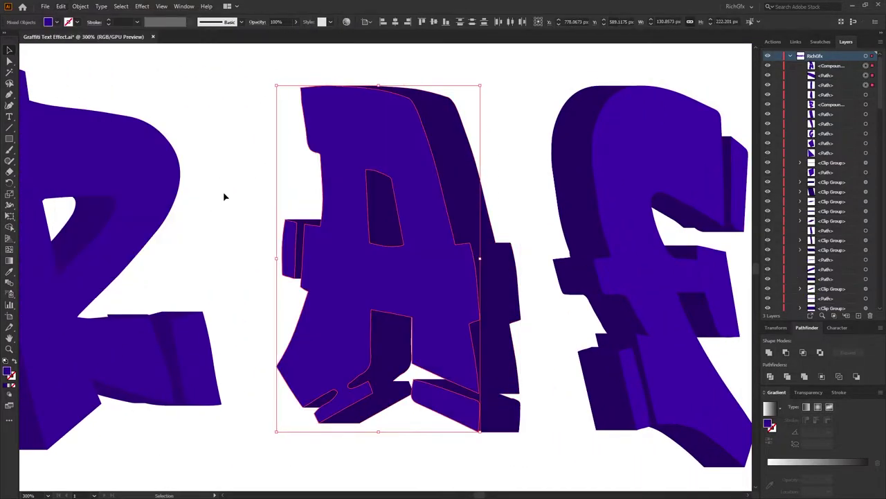
Unite the first F's side pieces with its front faces cut out, and paste the faces back in place.
{"action": "scroll", "coordinate": [337, 99], "scroll_direction": "right", "scroll_amount": 5}
{"action": "left_click", "coordinate": [340, 358]}
{"action": "key", "text": "ctrl+x"}
{"action": "scroll", "coordinate": [234, 283], "scroll_direction": "up", "scroll_amount": 4}
{"action": "scroll", "coordinate": [233, 282], "scroll_direction": "down", "scroll_amount": 4}
{"action": "left_click", "coordinate": [769, 352]}
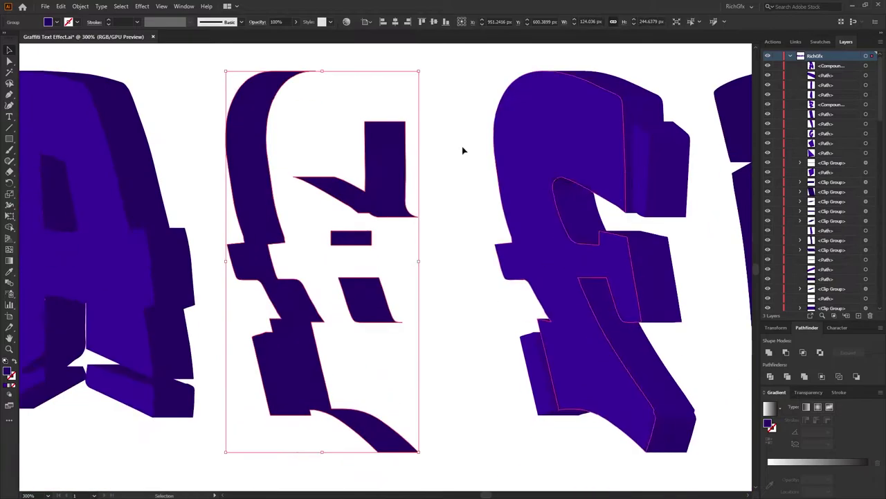
{"action": "left_click", "coordinate": [61, 6]}
{"action": "left_click", "coordinate": [111, 91]}
Unite the second F's side pieces with its front faces cut out, and paste the faces back in place.
{"action": "scroll", "coordinate": [463, 450], "scroll_direction": "right", "scroll_amount": 4}
{"action": "left_click", "coordinate": [374, 298]}
{"action": "key", "text": "ctrl+x"}
{"action": "left_click_drag", "start_coordinate": [287, 54], "coordinate": [485, 450]}
{"action": "left_click", "coordinate": [769, 352]}
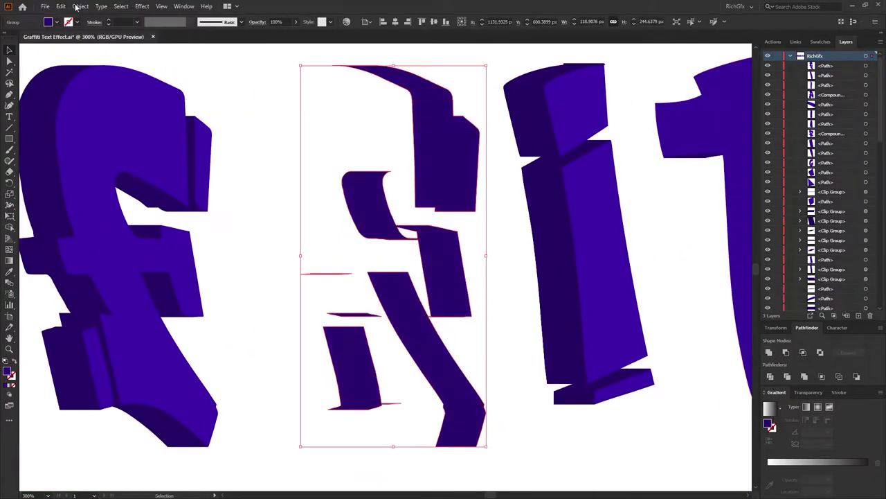
{"action": "left_click", "coordinate": [61, 6]}
{"action": "left_click", "coordinate": [111, 92]}
Unite the first I's side pieces with its front faces cut out, and paste the faces back in place.
{"action": "left_click_drag", "start_coordinate": [645, 416], "coordinate": [397, 412]}
{"action": "left_click", "coordinate": [353, 263]}
{"action": "left_click", "coordinate": [374, 377], "text": "shift"}
{"action": "key", "text": "ctrl+x"}
{"action": "left_click", "coordinate": [61, 6]}
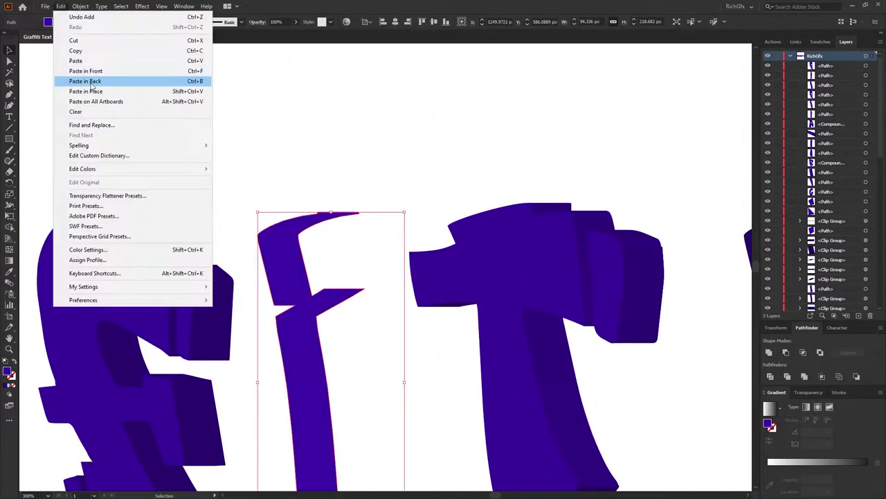
{"action": "left_click", "coordinate": [104, 80]}
Unite the T's side pieces with its front faces cut out, and paste the faces back in place.
{"action": "scroll", "coordinate": [301, 241], "scroll_direction": "down", "scroll_amount": 4}
{"action": "scroll", "coordinate": [301, 242], "scroll_direction": "right", "scroll_amount": 5}
{"action": "left_click", "coordinate": [152, 122]}
{"action": "left_click", "coordinate": [479, 123]}
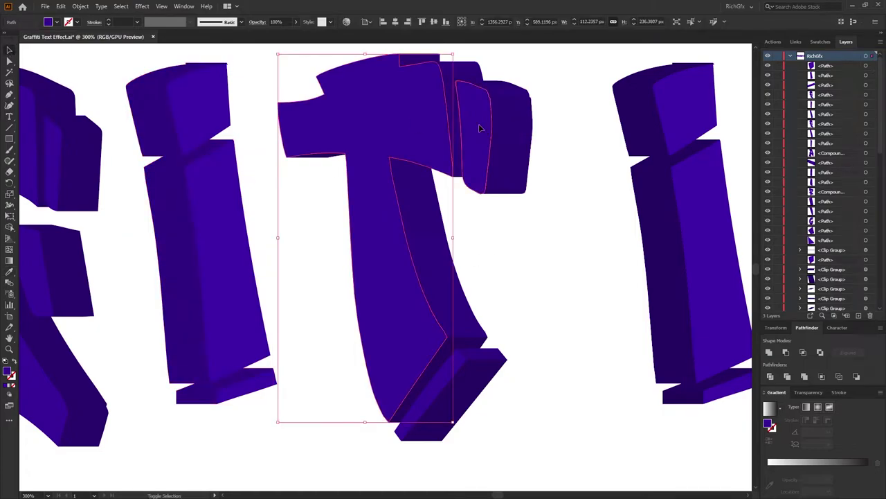
{"action": "key", "text": "ctrl+x"}
{"action": "key", "text": "ctrl+shift+v"}
{"action": "key", "text": "ctrl+z"}
{"action": "left_click", "coordinate": [61, 6]}
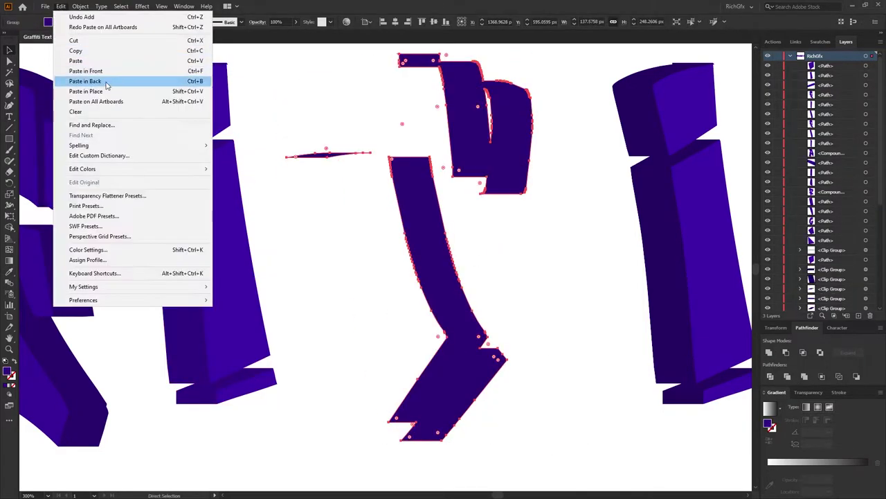
{"action": "left_click", "coordinate": [106, 91]}
Unite the last I's side pieces with its front faces cut out, and paste the faces back in place.
{"action": "left_click", "coordinate": [686, 111]}
{"action": "left_click", "coordinate": [708, 297], "text": "shift"}
{"action": "key", "text": "ctrl+x"}
{"action": "left_click", "coordinate": [769, 352]}
{"action": "left_click", "coordinate": [61, 6]}
{"action": "left_click", "coordinate": [101, 90]}
Recolour the last I's united sides with the dark purple sampled from the T's side.
{"action": "left_click", "coordinate": [658, 259]}
{"action": "key", "text": "i"}
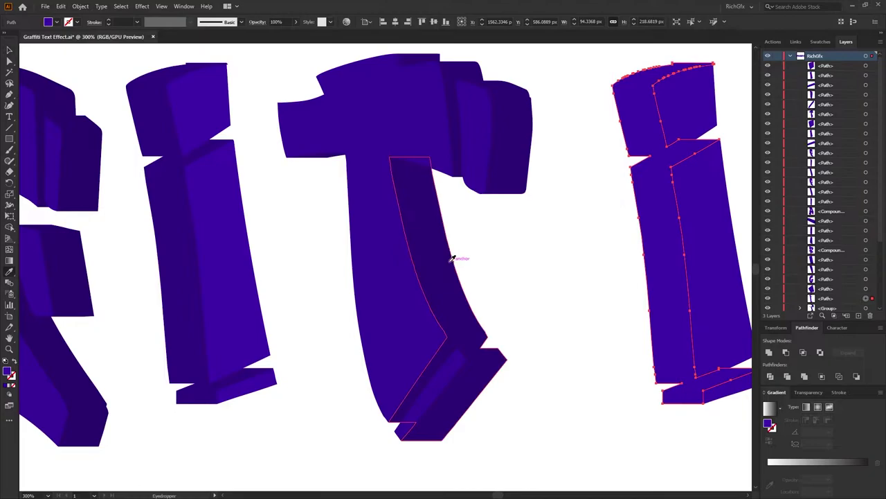
{"action": "left_click", "coordinate": [451, 260]}
{"action": "key", "text": "v"}
{"action": "left_click", "coordinate": [581, 453]}
Check the front faces and united side shapes of the letters, especially the R.
{"action": "scroll", "coordinate": [581, 450], "scroll_direction": "down", "scroll_amount": 4}
{"action": "left_click", "coordinate": [866, 260]}
{"action": "scroll", "coordinate": [238, 448], "scroll_direction": "up", "scroll_amount": 4}
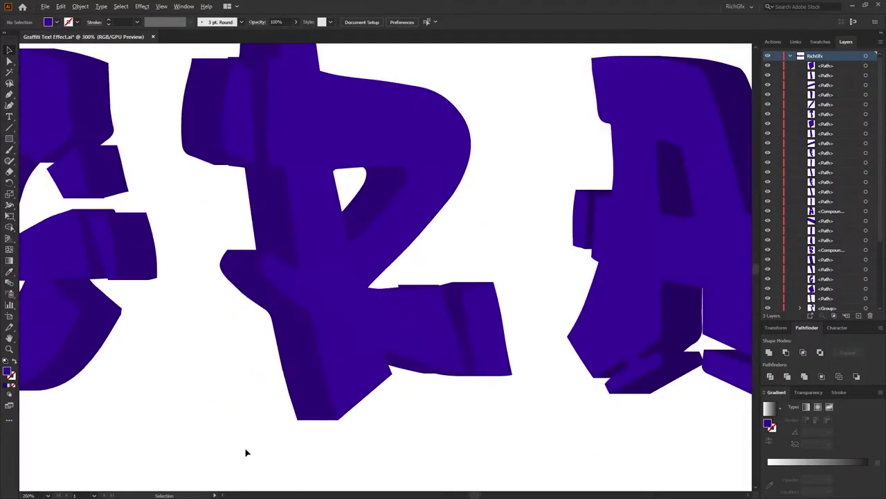
{"action": "left_click", "coordinate": [297, 378]}
{"action": "left_click", "coordinate": [473, 323], "text": "shift"}
{"action": "left_click", "coordinate": [242, 158], "text": "shift"}
{"action": "left_click", "coordinate": [487, 435]}
{"action": "scroll", "coordinate": [463, 360], "scroll_direction": "down", "scroll_amount": 3}
{"action": "left_click_drag", "start_coordinate": [461, 356], "coordinate": [435, 353]}
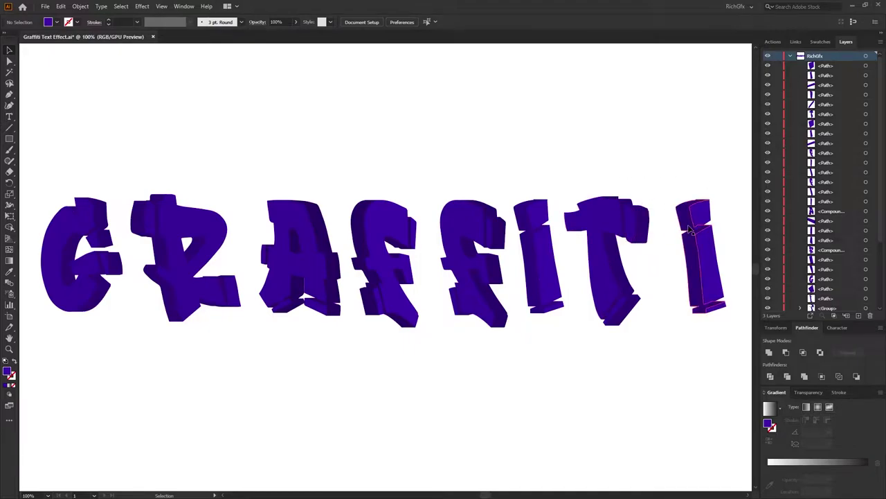
Combine all front-face pieces of the G into one compound path.
{"action": "left_click_drag", "start_coordinate": [306, 306], "coordinate": [540, 339]}
{"action": "scroll", "coordinate": [311, 291], "scroll_direction": "up", "scroll_amount": 2}
{"action": "scroll", "coordinate": [314, 284], "scroll_direction": "up", "scroll_amount": 2}
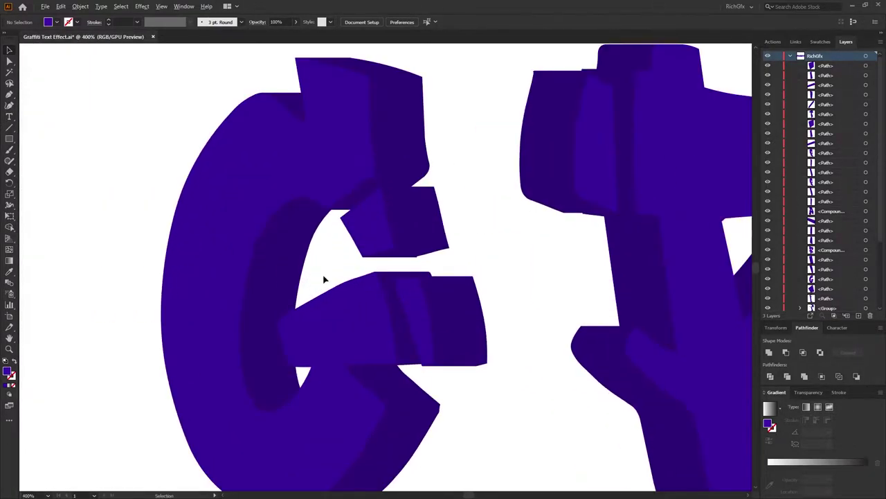
{"action": "scroll", "coordinate": [323, 279], "scroll_direction": "down", "scroll_amount": 1}
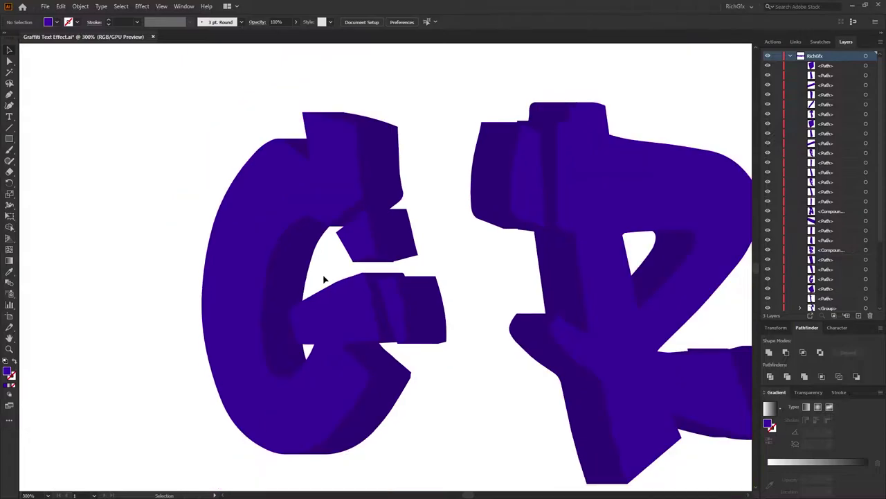
{"action": "left_click", "coordinate": [328, 172]}
{"action": "left_click", "coordinate": [399, 308], "text": "shift"}
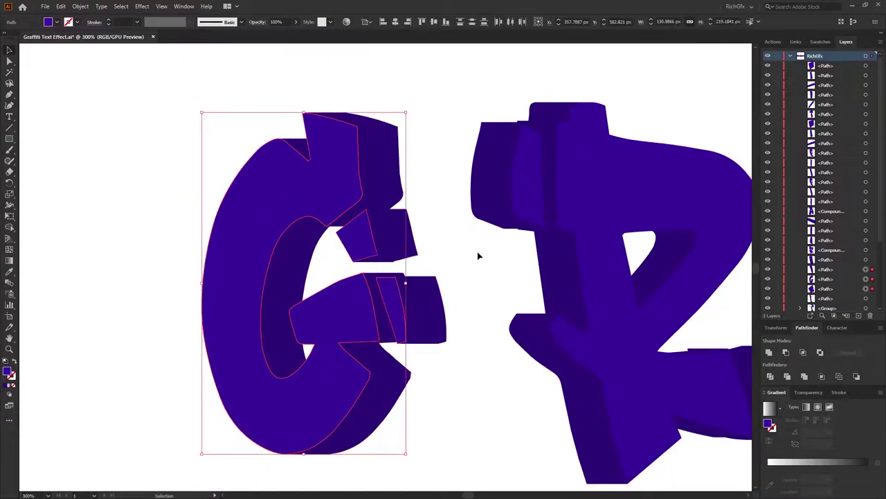
{"action": "left_click", "coordinate": [80, 7]}
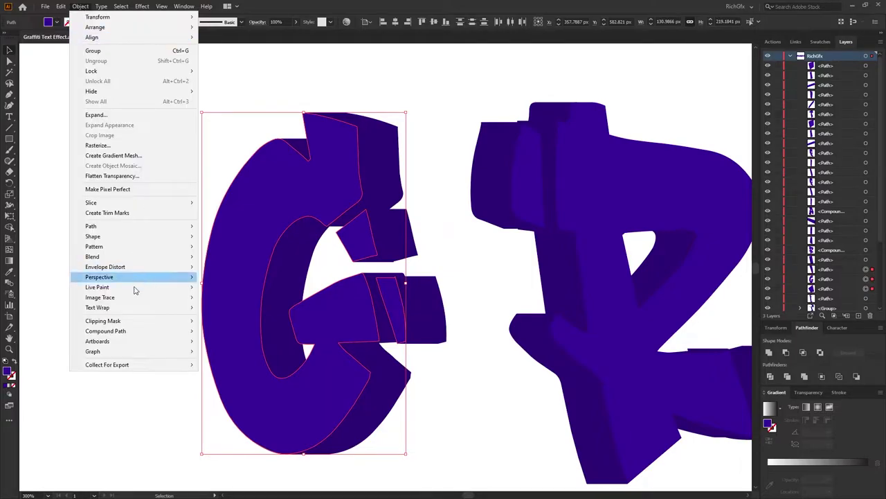
{"action": "mouse_move", "coordinate": [146, 334]}
{"action": "left_click", "coordinate": [235, 332]}
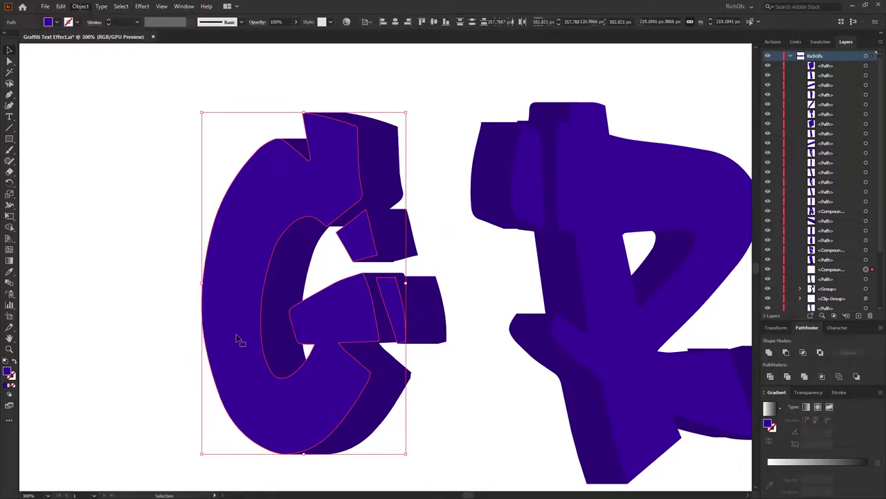
Group the G's front-face compound path with its united side shapes.
{"action": "left_click", "coordinate": [154, 95]}
{"action": "left_click_drag", "start_coordinate": [144, 73], "coordinate": [178, 307]}
{"action": "left_click", "coordinate": [428, 324]}
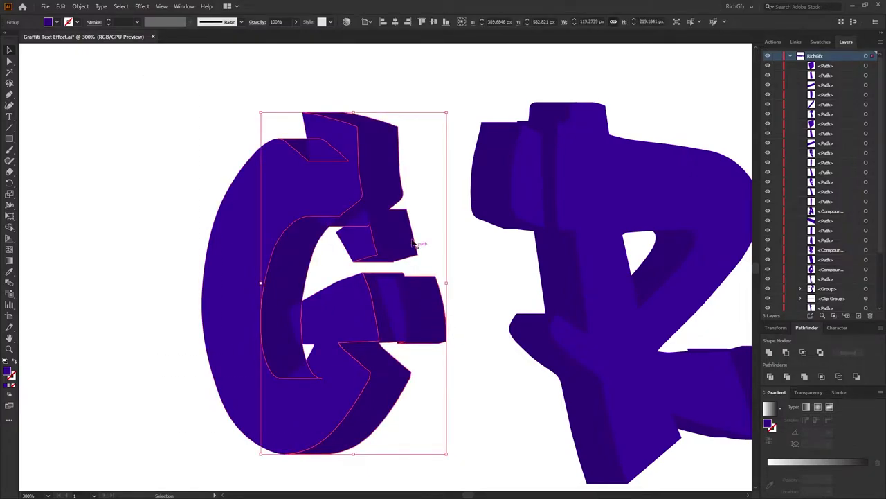
{"action": "left_click", "coordinate": [234, 225], "text": "shift"}
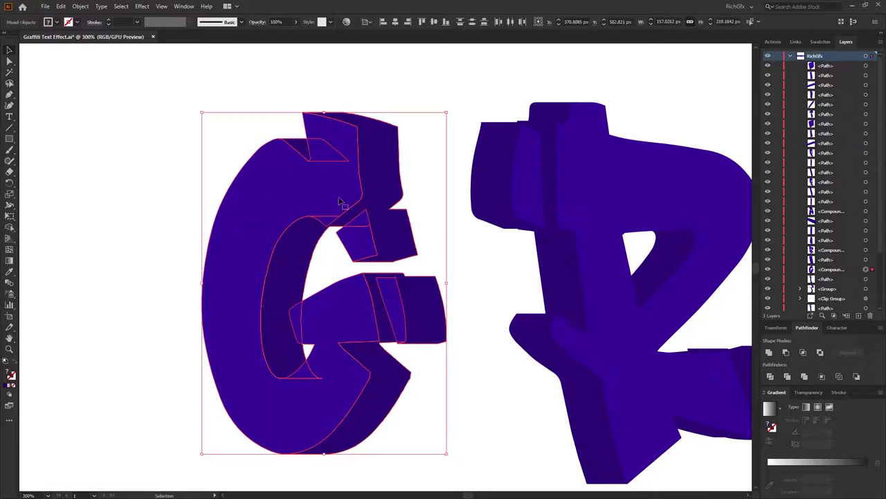
{"action": "left_click", "coordinate": [86, 7]}
{"action": "left_click", "coordinate": [104, 49]}
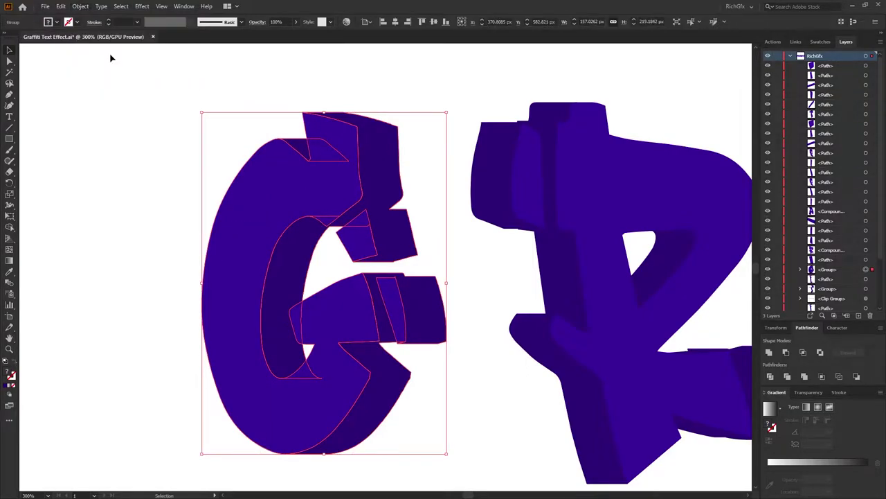
{"action": "left_click", "coordinate": [473, 310]}
Combine the R's front-face pieces into a compound path and group it with the R's sides.
{"action": "left_click_drag", "start_coordinate": [530, 283], "coordinate": [264, 251]}
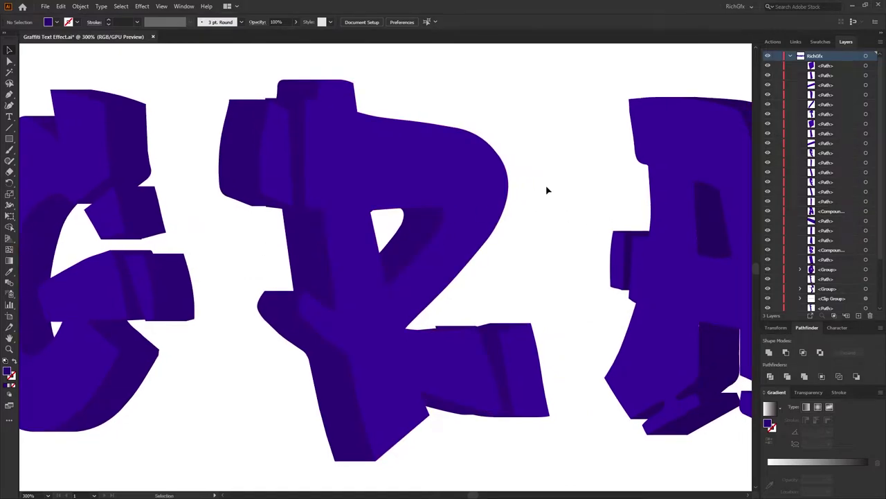
{"action": "left_click", "coordinate": [271, 151]}
{"action": "left_click", "coordinate": [381, 346], "text": "shift"}
{"action": "left_click", "coordinate": [529, 361], "text": "shift"}
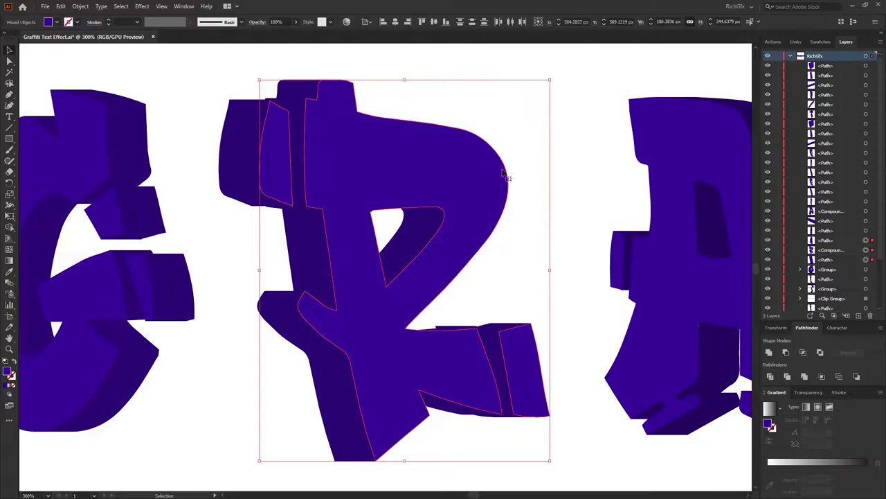
{"action": "left_click", "coordinate": [80, 6]}
{"action": "mouse_move", "coordinate": [120, 332]}
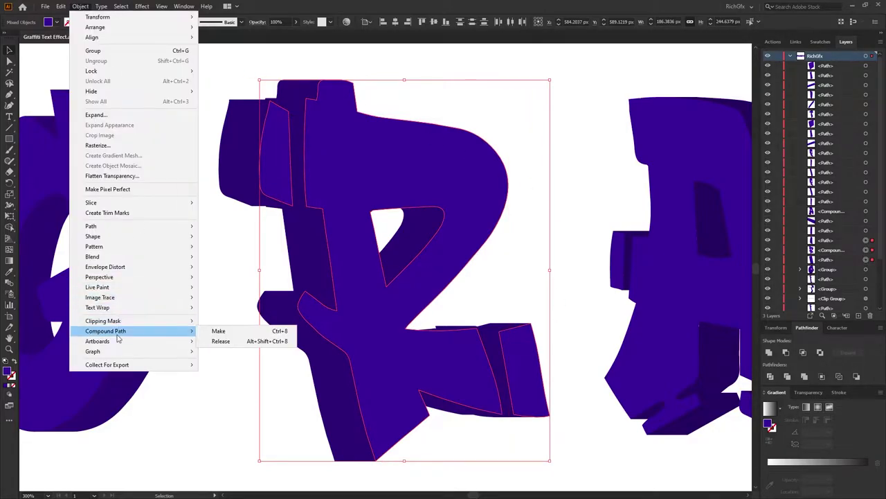
{"action": "left_click", "coordinate": [219, 331]}
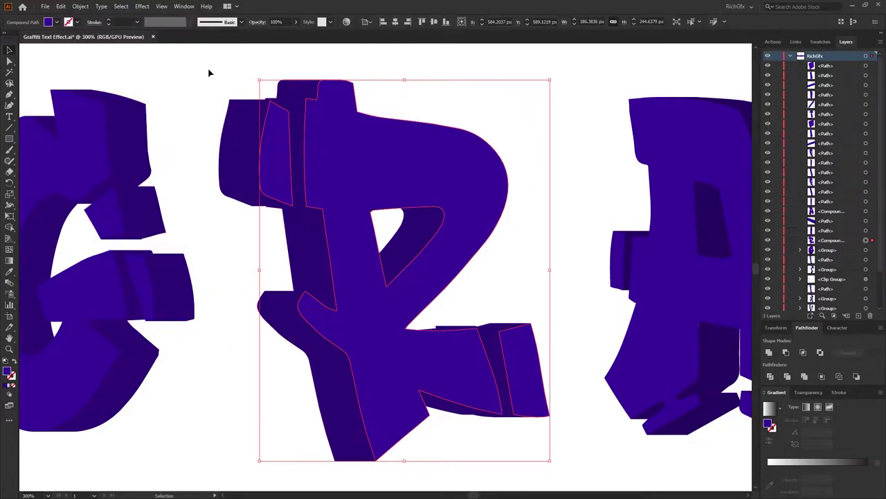
{"action": "left_click_drag", "start_coordinate": [209, 72], "coordinate": [566, 465]}
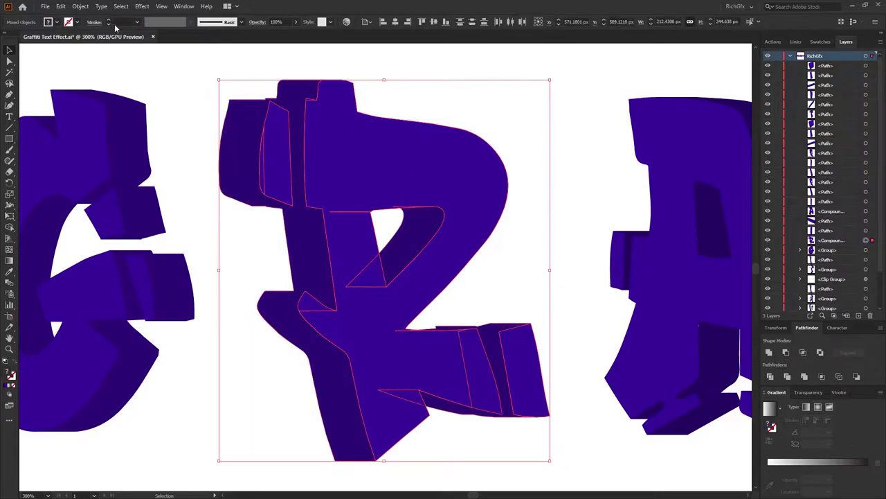
{"action": "left_click", "coordinate": [80, 6]}
{"action": "left_click", "coordinate": [102, 50]}
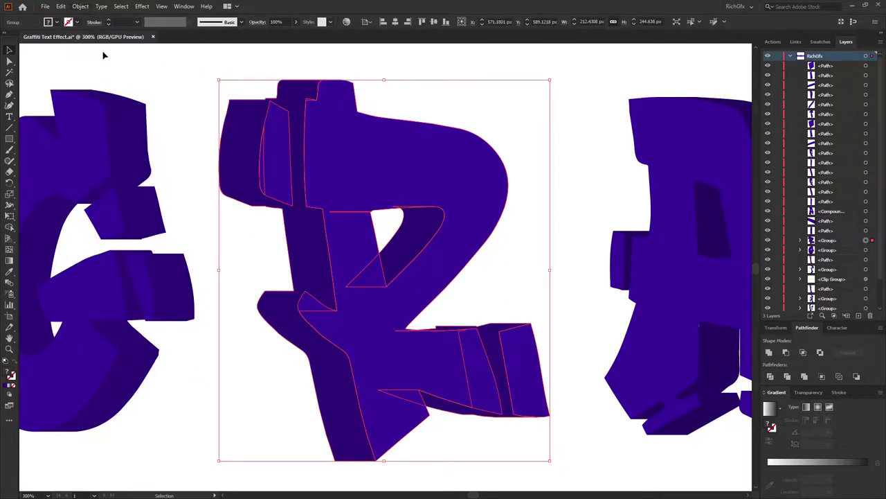
Combine the A's front-face pieces into a compound path and group it with the A's sides.
{"action": "left_click_drag", "start_coordinate": [638, 250], "coordinate": [330, 223]}
{"action": "left_click", "coordinate": [311, 232]}
{"action": "left_click", "coordinate": [374, 287], "text": "shift"}
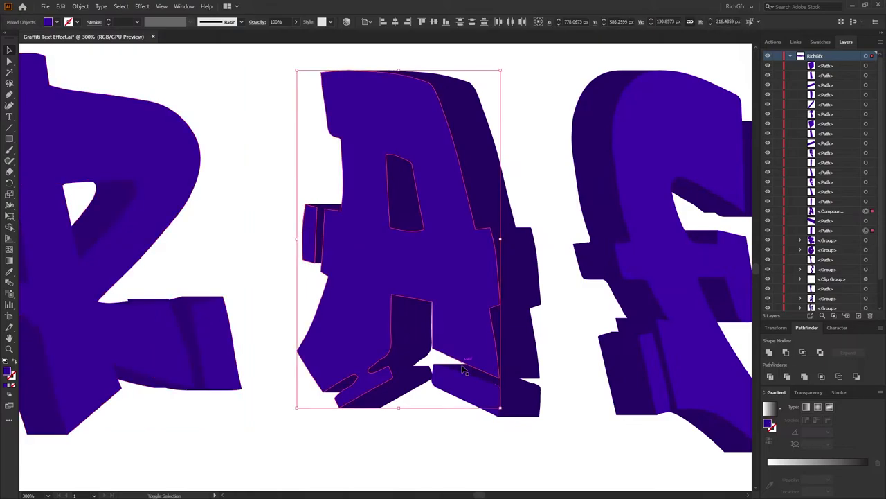
{"action": "left_click", "coordinate": [463, 388], "text": "shift"}
{"action": "left_click", "coordinate": [80, 7]}
{"action": "left_click", "coordinate": [223, 330]}
{"action": "left_click_drag", "start_coordinate": [277, 65], "coordinate": [490, 405]}
{"action": "left_click", "coordinate": [81, 6]}
{"action": "left_click", "coordinate": [109, 50]}
Combine the first F's front-face pieces into a compound path and group it with that letter's sides.
{"action": "left_click_drag", "start_coordinate": [651, 163], "coordinate": [333, 160]}
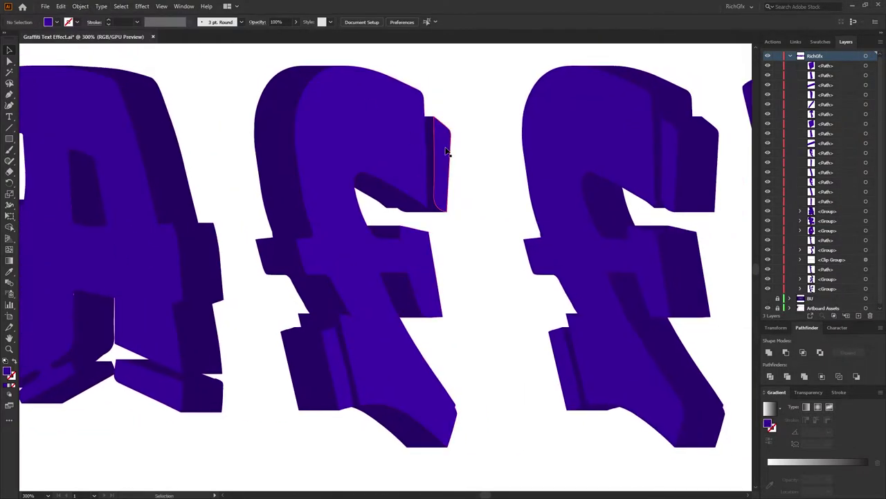
{"action": "left_click", "coordinate": [442, 159]}
{"action": "left_click", "coordinate": [388, 297], "text": "shift"}
{"action": "left_click", "coordinate": [336, 367], "text": "shift"}
{"action": "left_click", "coordinate": [80, 6]}
{"action": "left_click", "coordinate": [226, 332]}
Combine the second F's front-face pieces into a compound path and group it with that letter's sides.
{"action": "scroll", "coordinate": [267, 135], "scroll_direction": "right", "scroll_amount": 3}
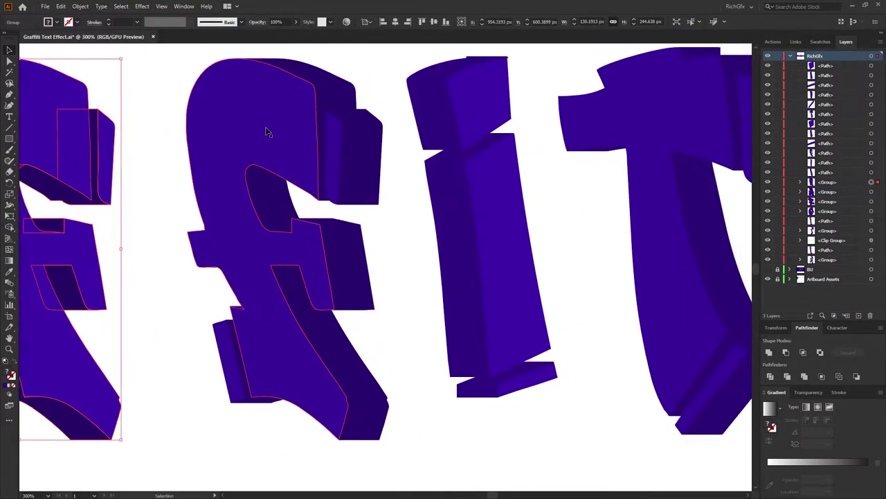
{"action": "left_click", "coordinate": [81, 6]}
{"action": "left_click", "coordinate": [226, 333]}
{"action": "left_click", "coordinate": [326, 346], "text": "shift"}
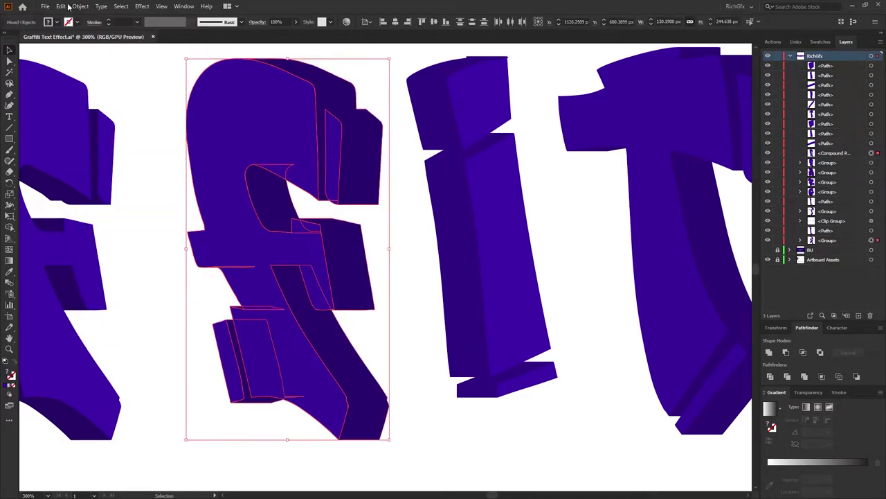
{"action": "left_click", "coordinate": [80, 6]}
{"action": "left_click", "coordinate": [109, 51]}
Combine the first I's three front-face pieces into a compound path and group it with that letter's sides.
{"action": "left_click_drag", "start_coordinate": [585, 203], "coordinate": [391, 194]}
{"action": "left_click", "coordinate": [291, 97]}
{"action": "left_click", "coordinate": [307, 211], "text": "shift"}
{"action": "left_click", "coordinate": [325, 367], "text": "shift"}
{"action": "left_click", "coordinate": [80, 6]}
{"action": "left_click", "coordinate": [226, 332]}
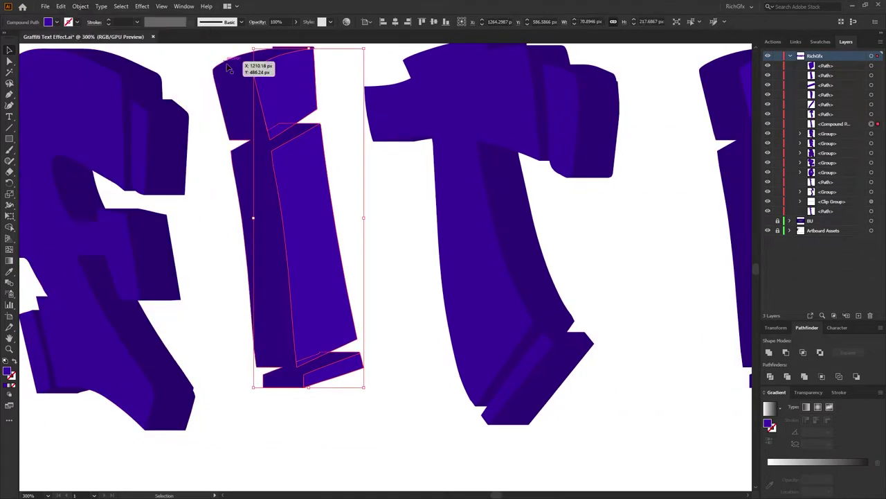
{"action": "left_click", "coordinate": [230, 83], "text": "shift"}
{"action": "left_click", "coordinate": [80, 6]}
{"action": "left_click", "coordinate": [108, 50]}
Combine the T's front-face pieces into a compound path and group it with the T's sides.
{"action": "left_click", "coordinate": [478, 117]}
{"action": "left_click", "coordinate": [554, 107], "text": "shift"}
{"action": "left_click", "coordinate": [520, 374], "text": "shift"}
{"action": "left_click", "coordinate": [80, 6]}
{"action": "left_click", "coordinate": [225, 332]}
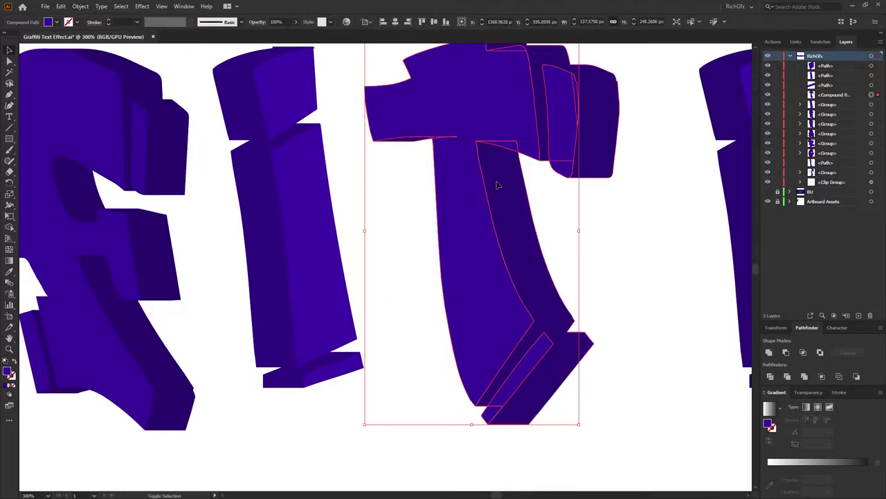
{"action": "left_click", "coordinate": [496, 184], "text": "shift"}
{"action": "left_click", "coordinate": [81, 6]}
{"action": "left_click", "coordinate": [104, 51]}
Combine the last I's three front-face pieces into a compound path and group it with that letter's sides.
{"action": "left_click_drag", "start_coordinate": [734, 97], "coordinate": [360, 147]}
{"action": "left_click", "coordinate": [393, 143]}
{"action": "left_click", "coordinate": [422, 263], "text": "shift"}
{"action": "left_click", "coordinate": [444, 419], "text": "shift"}
{"action": "left_click", "coordinate": [80, 6]}
{"action": "left_click", "coordinate": [226, 331]}
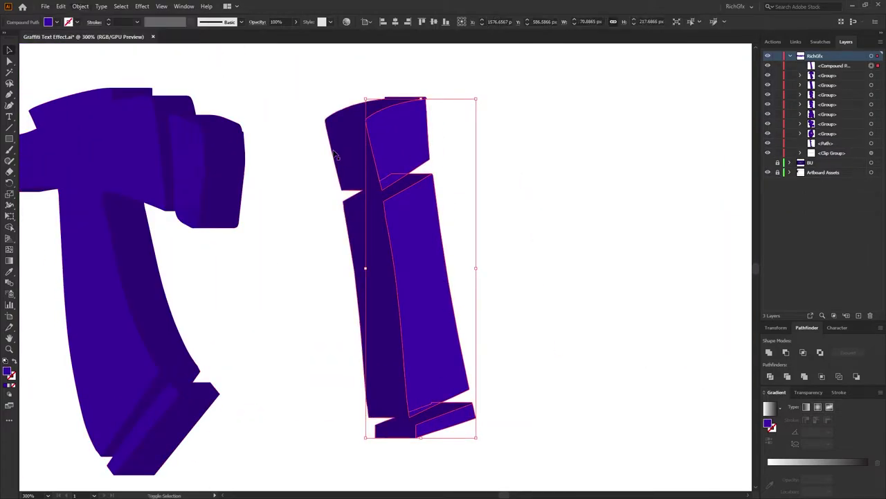
{"action": "left_click", "coordinate": [340, 157], "text": "shift"}
{"action": "left_click", "coordinate": [80, 6]}
{"action": "left_click", "coordinate": [101, 51]}
Delete the stray clip group left above the T so only the letter groups remain in the RichGfx layer.
{"action": "key", "text": "ctrl+minus"}
{"action": "left_click", "coordinate": [871, 143]}
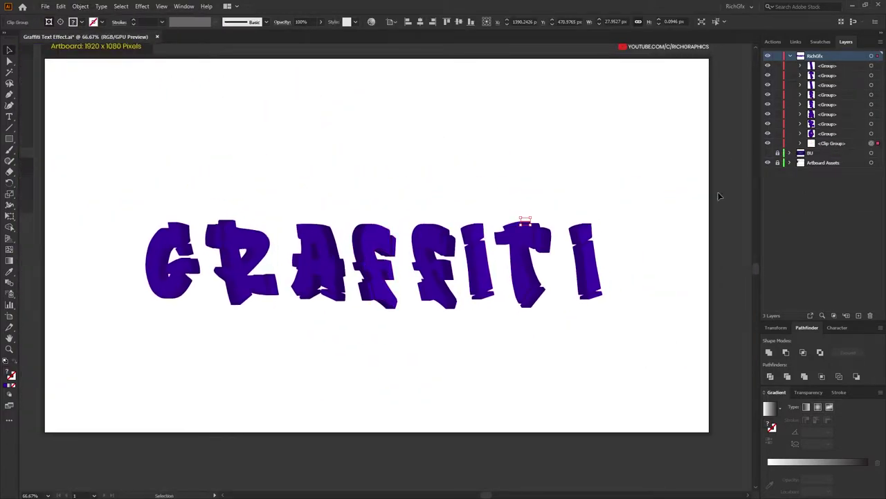
{"action": "left_click", "coordinate": [718, 196]}
{"action": "scroll", "coordinate": [527, 221], "scroll_direction": "up", "scroll_amount": 7}
{"action": "left_click", "coordinate": [873, 144]}
{"action": "key", "text": "ctrl+shift+a"}
{"action": "left_click", "coordinate": [849, 144]}
{"action": "left_click", "coordinate": [870, 316]}
{"action": "scroll", "coordinate": [635, 181], "scroll_direction": "down", "scroll_amount": 7}
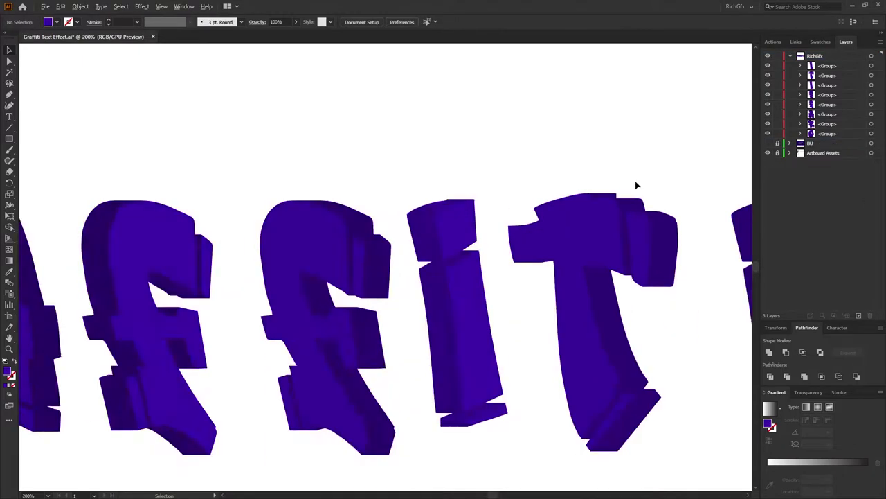
Check that the last I, the T and the first I each select as one whole group.
{"action": "left_click_drag", "start_coordinate": [517, 202], "coordinate": [564, 224]}
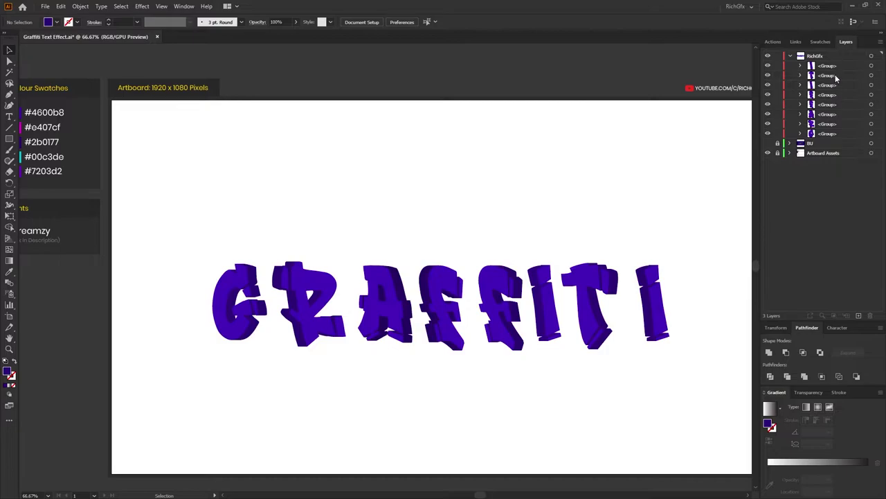
{"action": "left_click", "coordinate": [654, 316]}
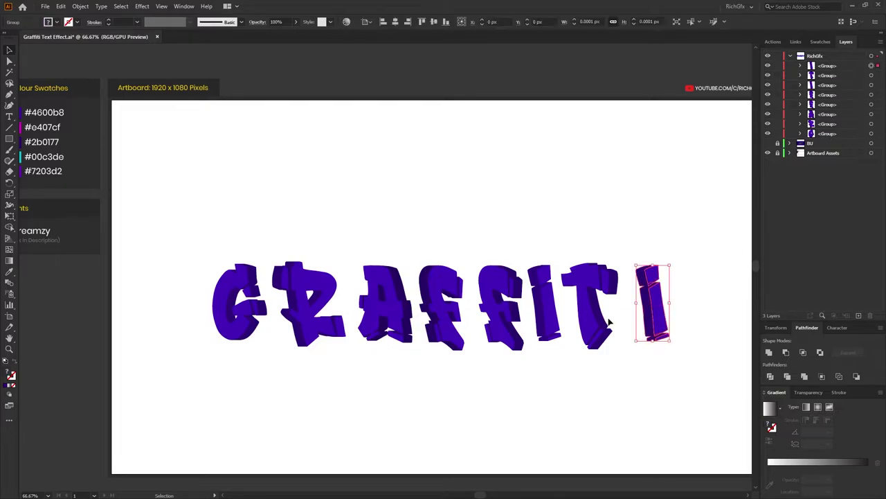
{"action": "left_click", "coordinate": [593, 324]}
{"action": "left_click", "coordinate": [544, 311]}
{"action": "left_click", "coordinate": [576, 413]}
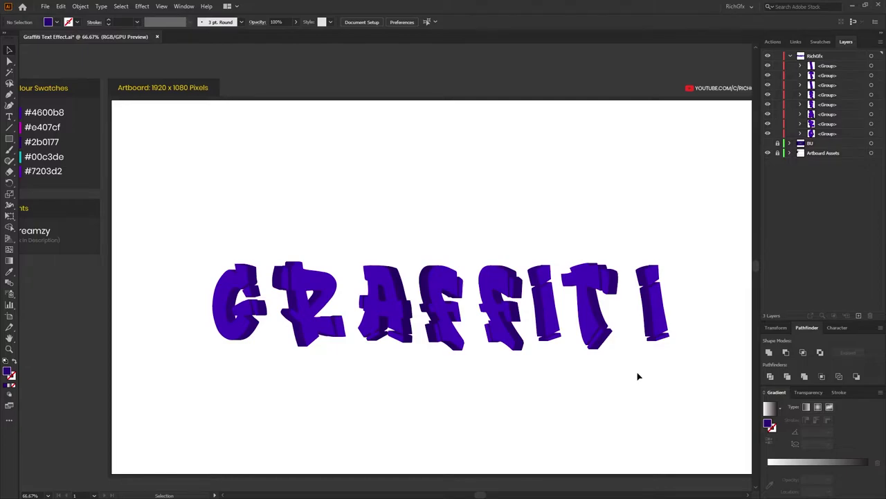
Recolour the front faces of all eight letters with the #4600b8 colour sampled from the swatches beside the artboard.
{"action": "key", "text": "a"}
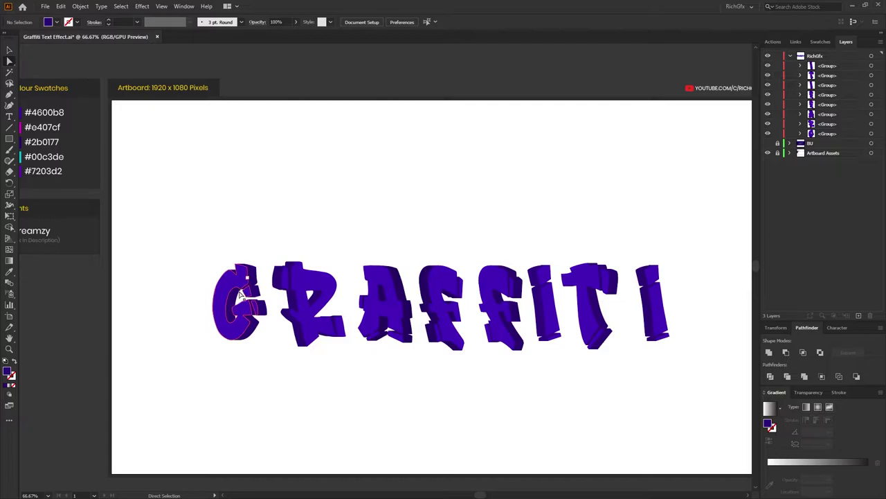
{"action": "left_click", "coordinate": [218, 305]}
{"action": "left_click", "coordinate": [315, 285], "text": "shift"}
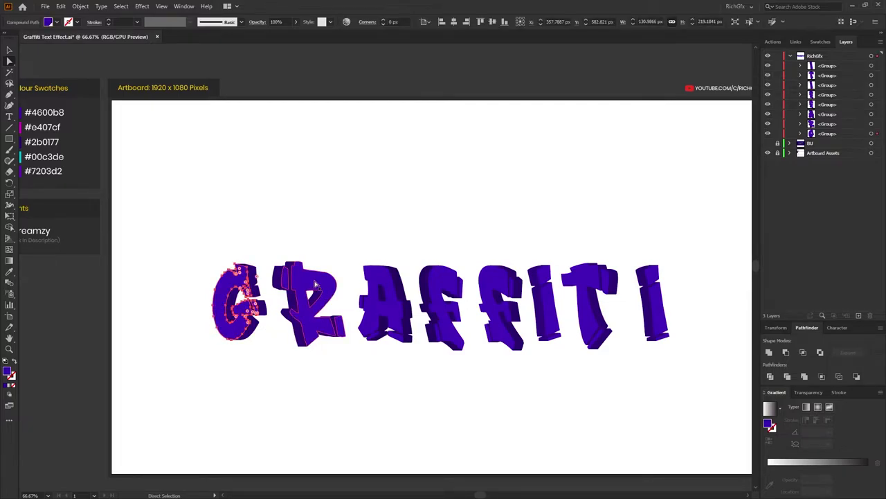
{"action": "left_click", "coordinate": [406, 280], "text": "shift"}
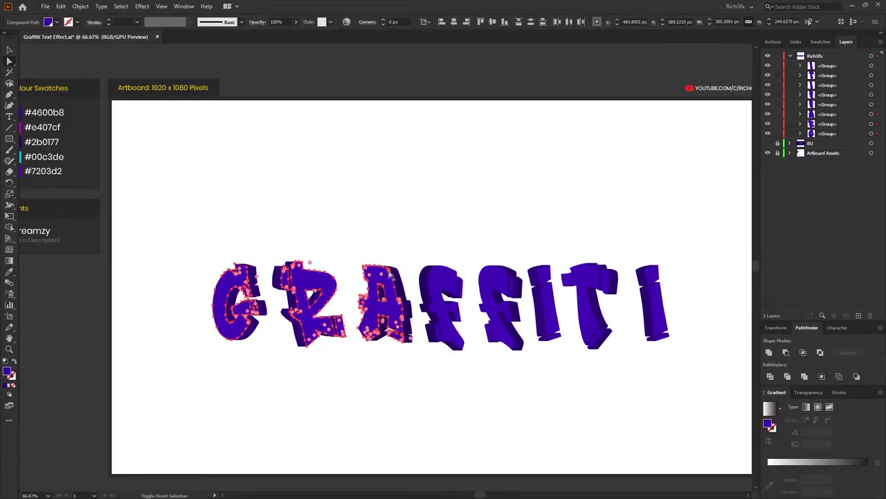
{"action": "left_click", "coordinate": [452, 274], "text": "shift"}
{"action": "left_click", "coordinate": [495, 278], "text": "shift"}
{"action": "left_click", "coordinate": [547, 307], "text": "shift"}
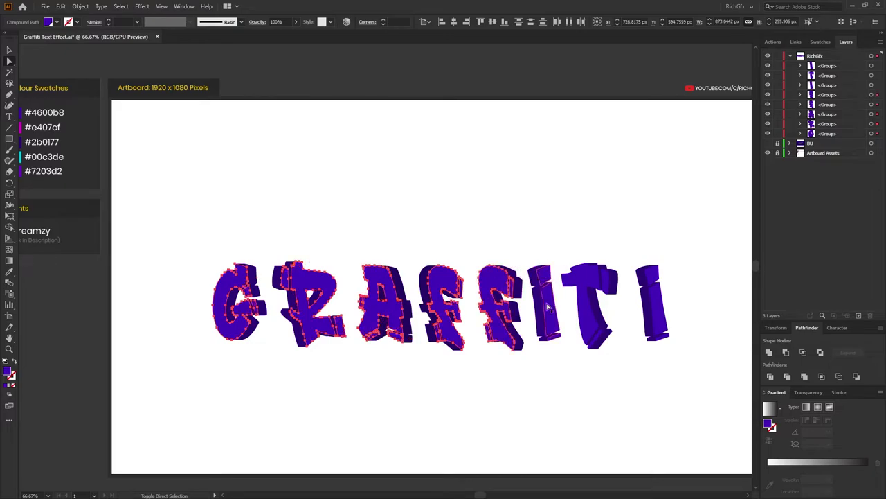
{"action": "left_click", "coordinate": [583, 276], "text": "shift"}
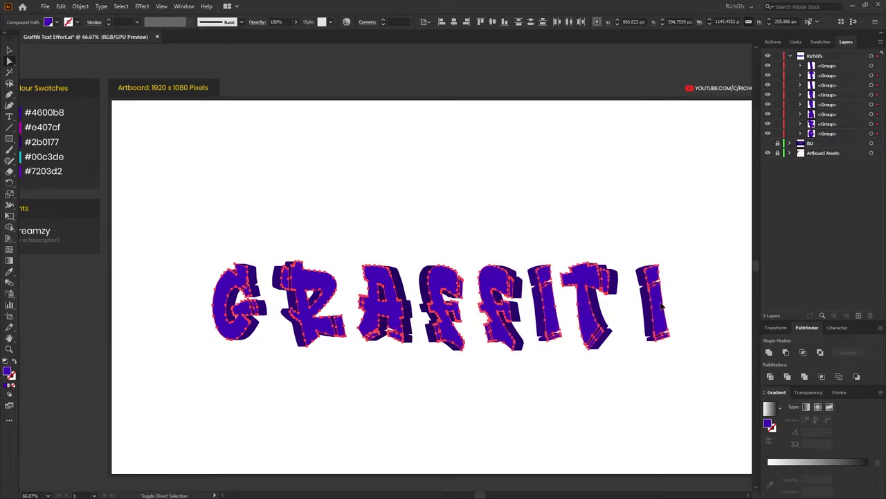
{"action": "key", "text": "i"}
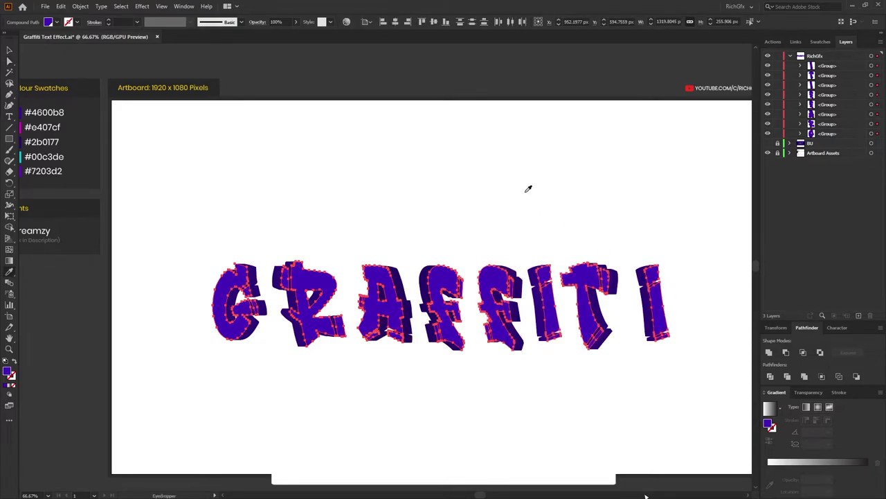
{"action": "key", "text": "space"}
{"action": "left_click_drag", "start_coordinate": [331, 152], "coordinate": [396, 157]}
{"action": "key", "text": "i"}
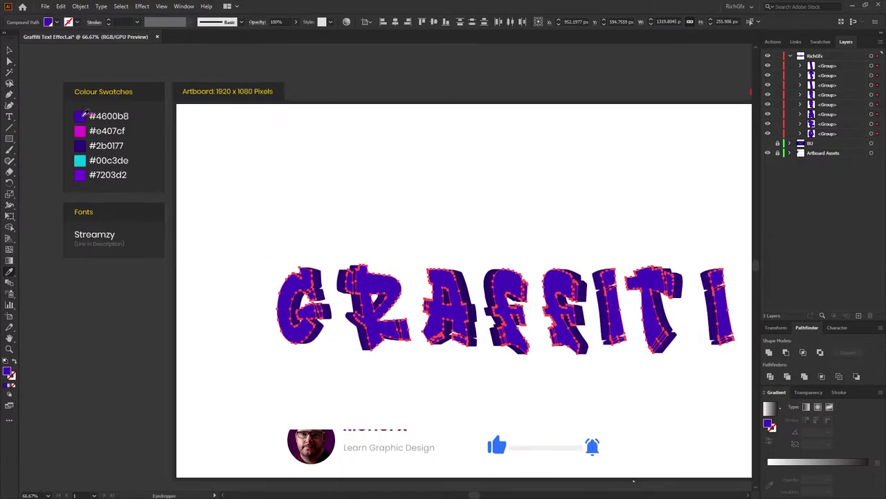
{"action": "left_click", "coordinate": [9, 53]}
{"action": "left_click", "coordinate": [658, 414]}
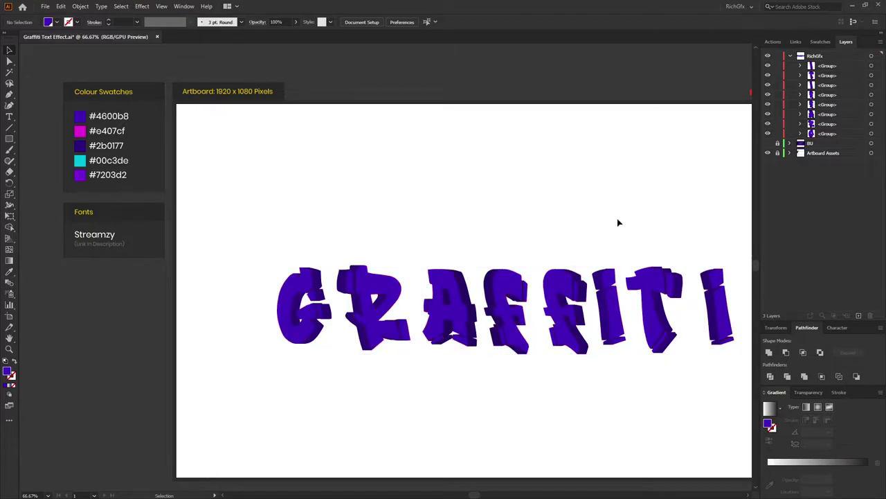
Examine the recoloured front faces and the darker sides of the G and R up close.
{"action": "left_click_drag", "start_coordinate": [618, 222], "coordinate": [562, 205]}
{"action": "scroll", "coordinate": [249, 263], "scroll_direction": "up", "scroll_amount": 3}
{"action": "left_click_drag", "start_coordinate": [276, 260], "coordinate": [330, 225]}
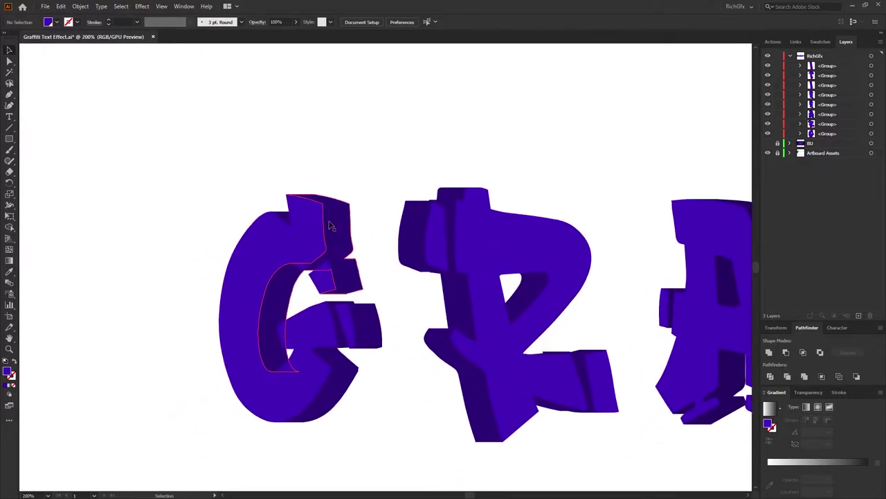
Fill the side faces of the letter G with black inside its group, leaving the front faces purple.
{"action": "double_click", "coordinate": [294, 247]}
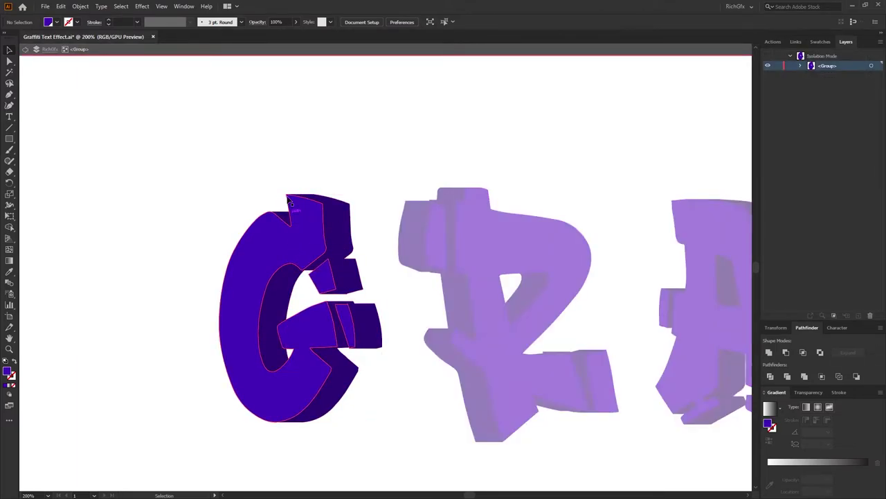
{"action": "left_click", "coordinate": [342, 198]}
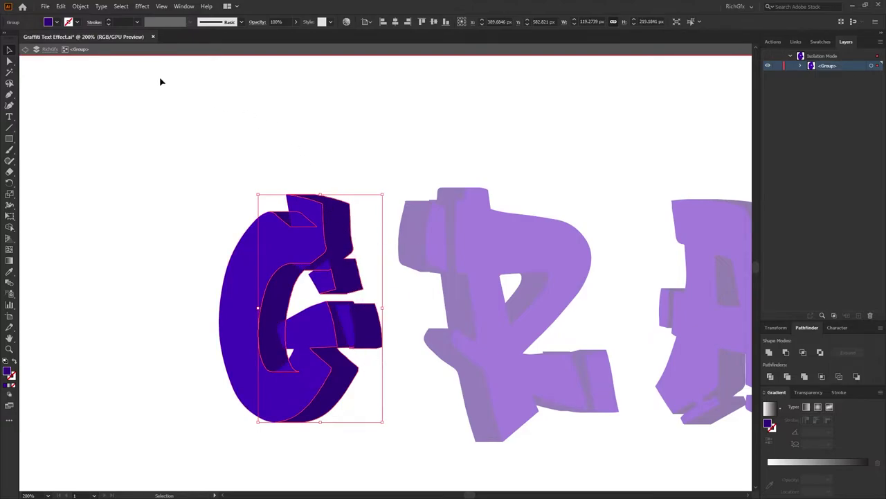
{"action": "left_click", "coordinate": [63, 24]}
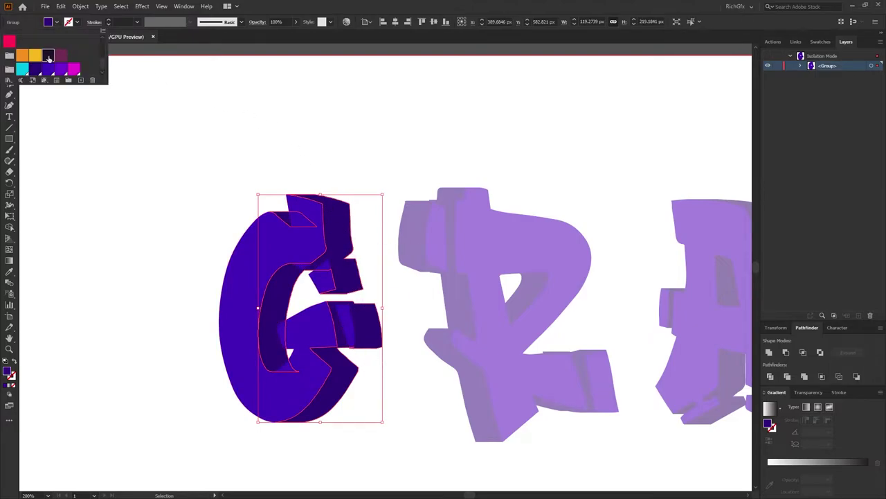
{"action": "scroll", "coordinate": [63, 58], "scroll_direction": "up", "scroll_amount": 4}
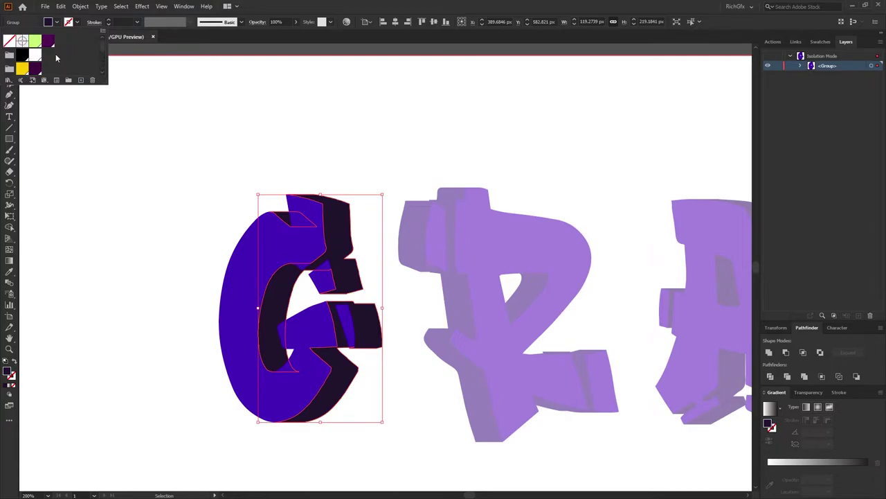
{"action": "left_click", "coordinate": [19, 57]}
{"action": "left_click", "coordinate": [400, 127]}
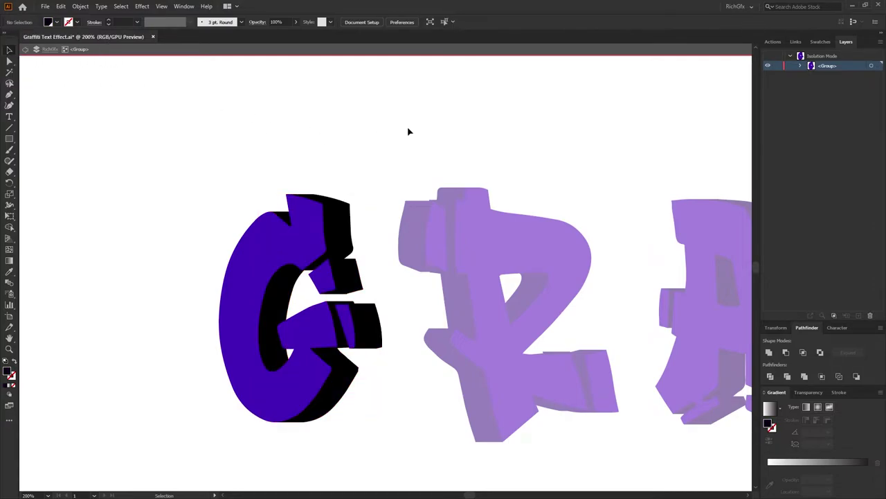
{"action": "double_click", "coordinate": [622, 227]}
Isolate the letter R and fill its side-face group with black.
{"action": "left_click_drag", "start_coordinate": [590, 251], "coordinate": [437, 221]}
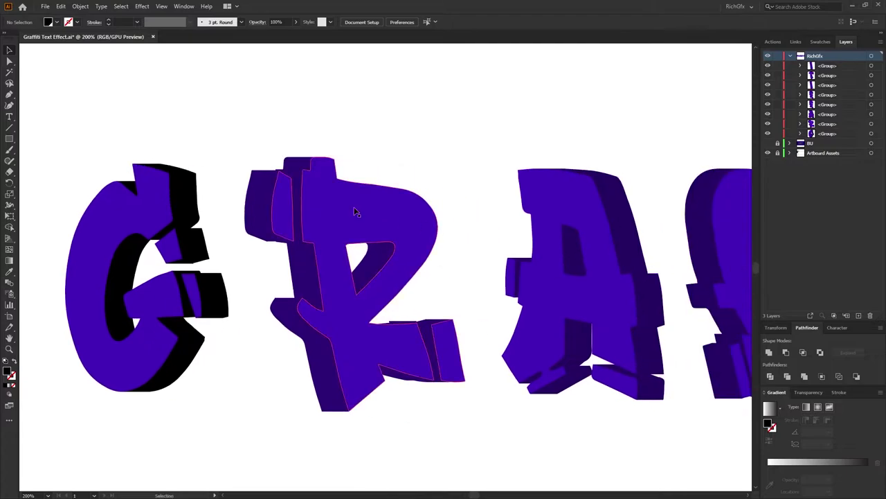
{"action": "double_click", "coordinate": [366, 209]}
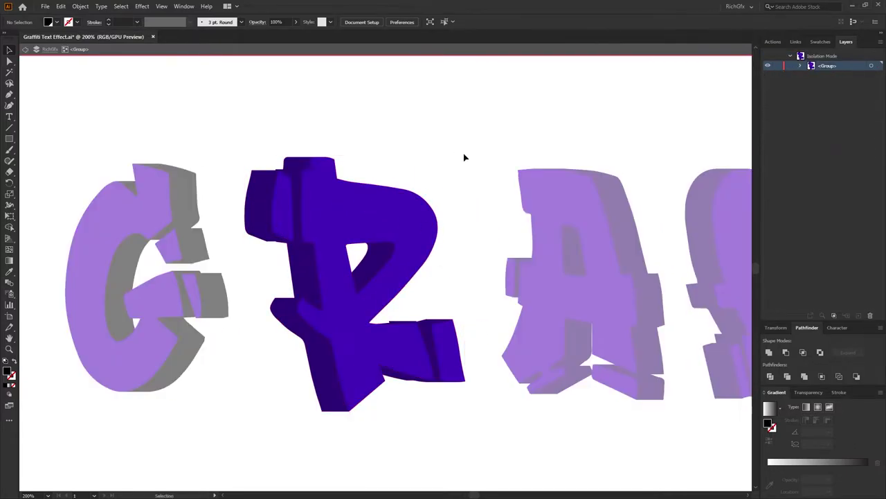
{"action": "left_click", "coordinate": [252, 184]}
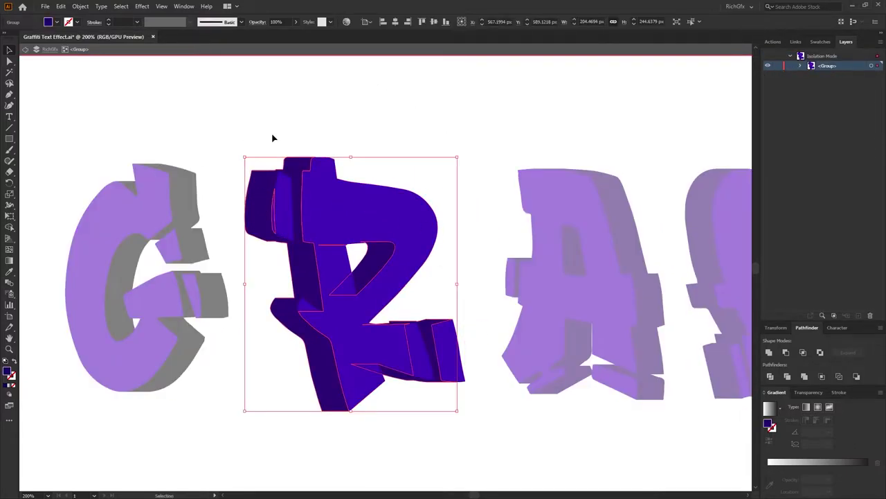
{"action": "left_click", "coordinate": [57, 22]}
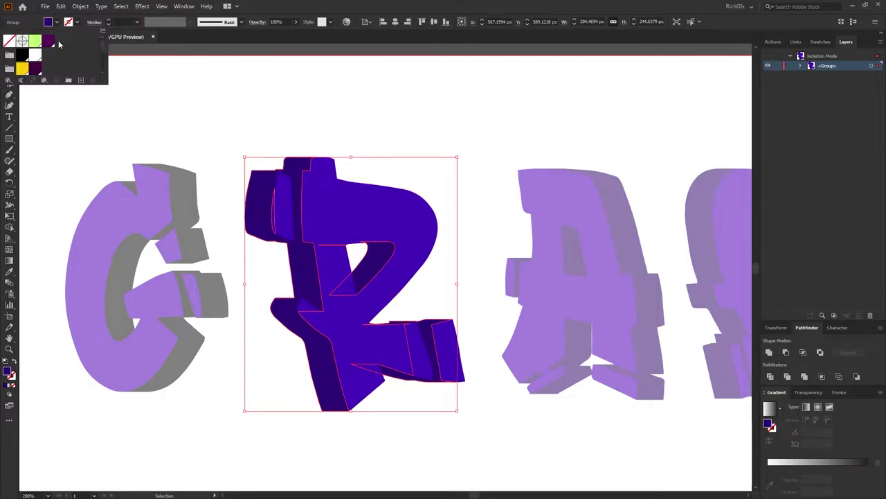
{"action": "left_click", "coordinate": [27, 55]}
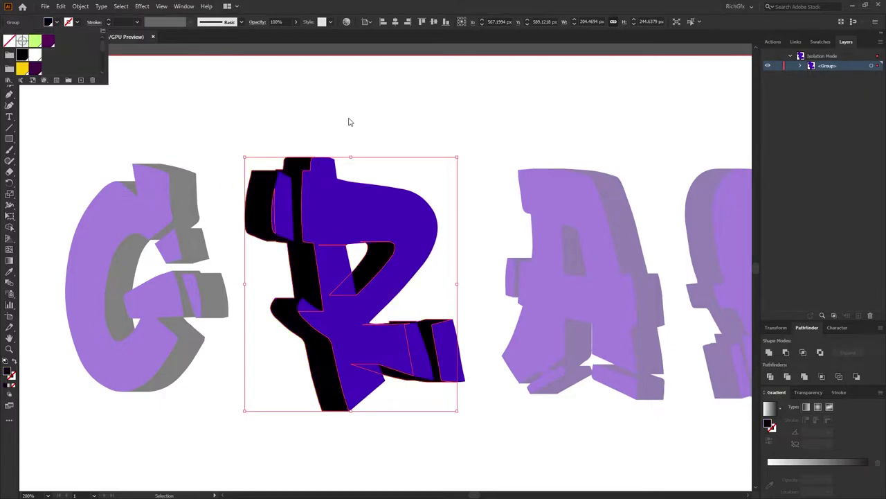
{"action": "left_click", "coordinate": [450, 93]}
Fill the side faces of the A and both F letters with black, isolating each letter's group.
{"action": "left_click", "coordinate": [494, 117]}
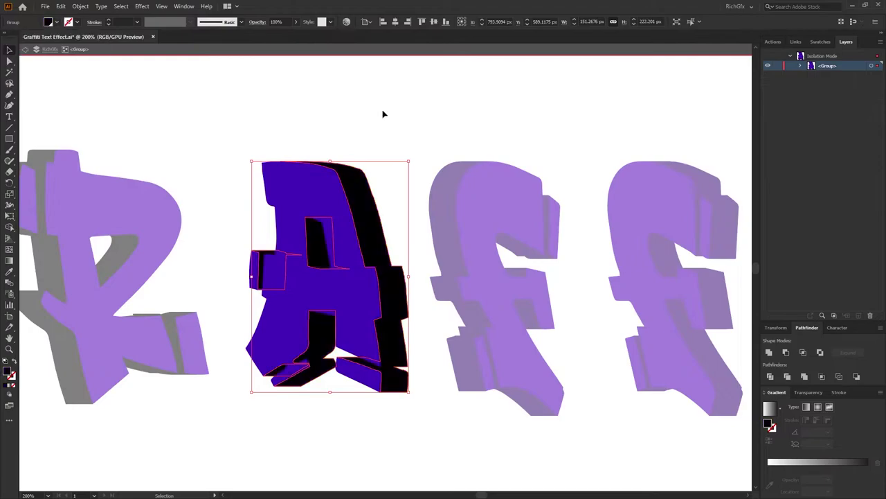
{"action": "left_click", "coordinate": [476, 217]}
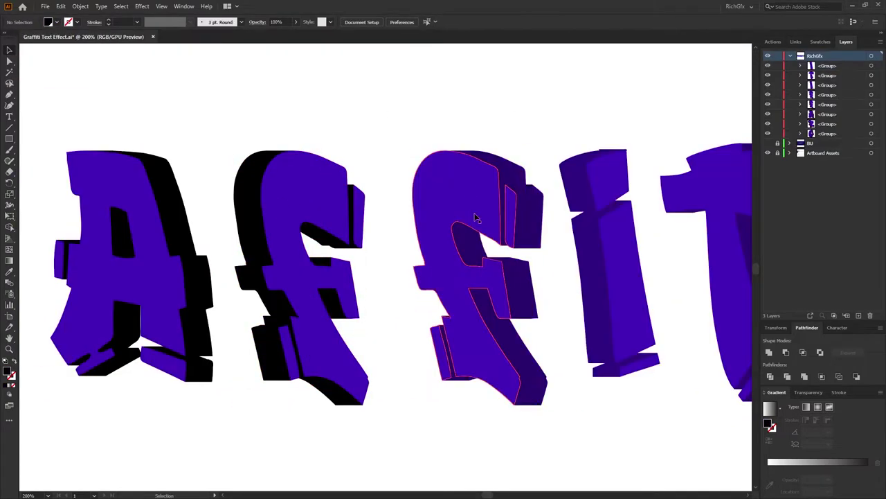
{"action": "double_click", "coordinate": [476, 218]}
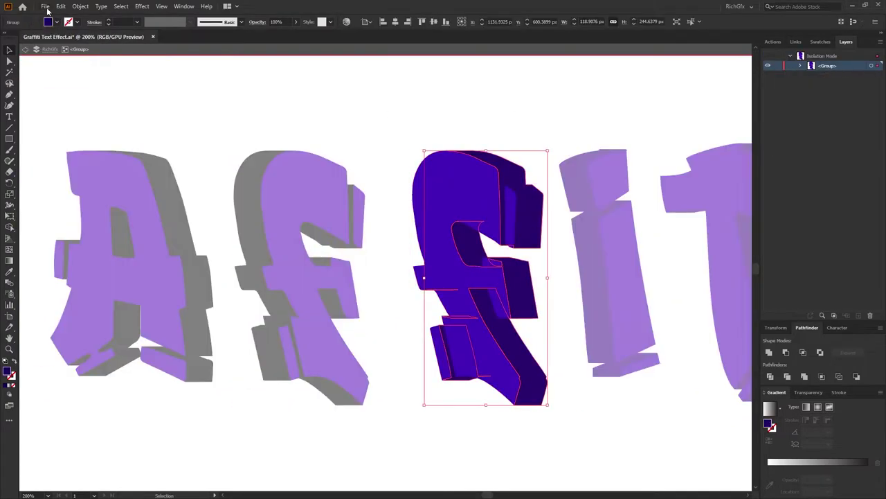
{"action": "left_click", "coordinate": [56, 22]}
{"action": "left_click", "coordinate": [27, 55]}
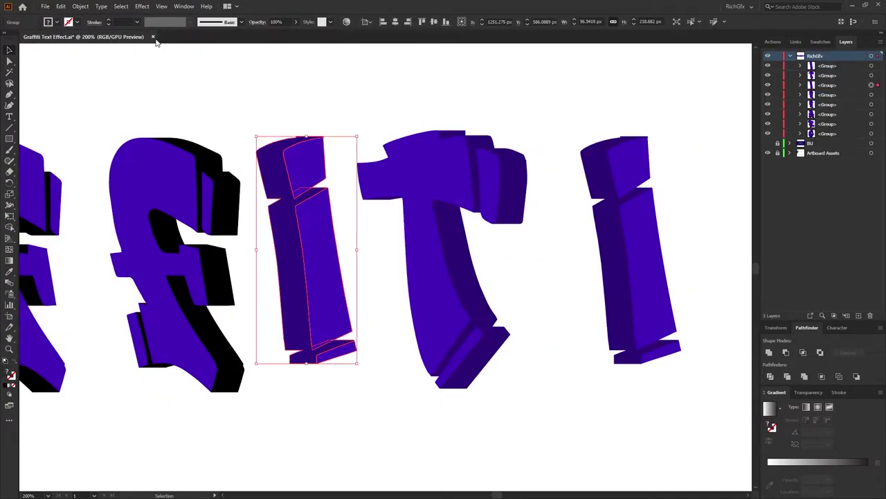
Fill the side faces of the T and both I letters with black.
{"action": "double_click", "coordinate": [304, 249]}
{"action": "left_click", "coordinate": [57, 22]}
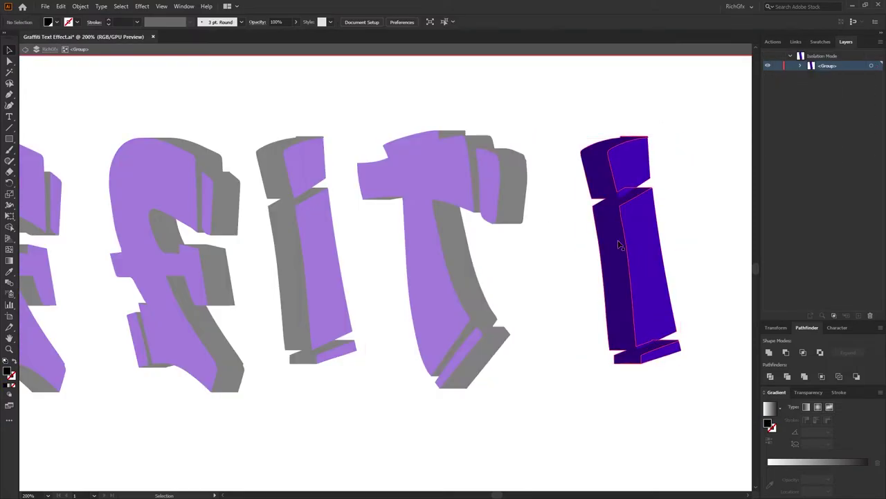
{"action": "left_click", "coordinate": [57, 22]}
{"action": "left_click", "coordinate": [23, 55]}
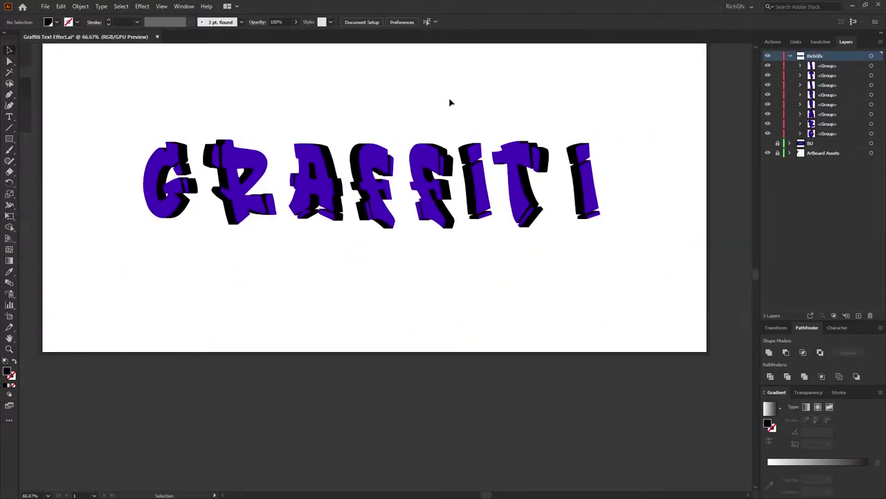
{"action": "key", "text": "ctrl+1"}
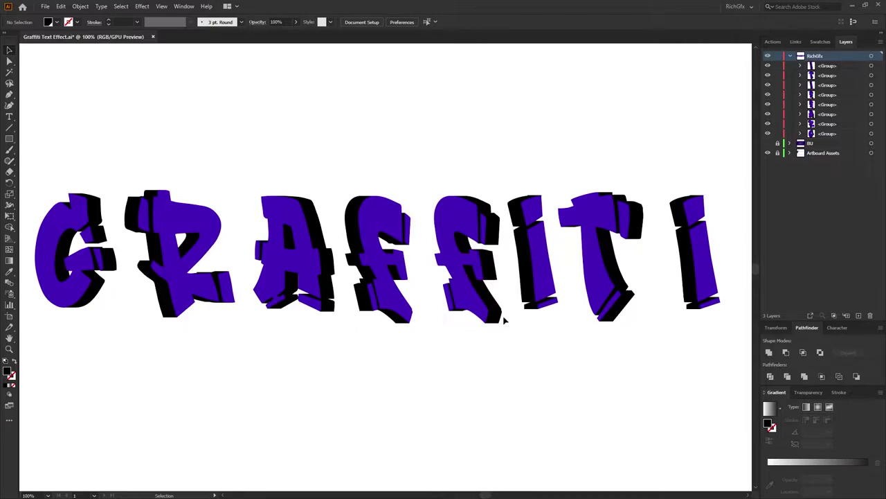
Isolate the G group and duplicate its front-face compound path straight down, about 238 px below the original.
{"action": "double_click", "coordinate": [81, 265]}
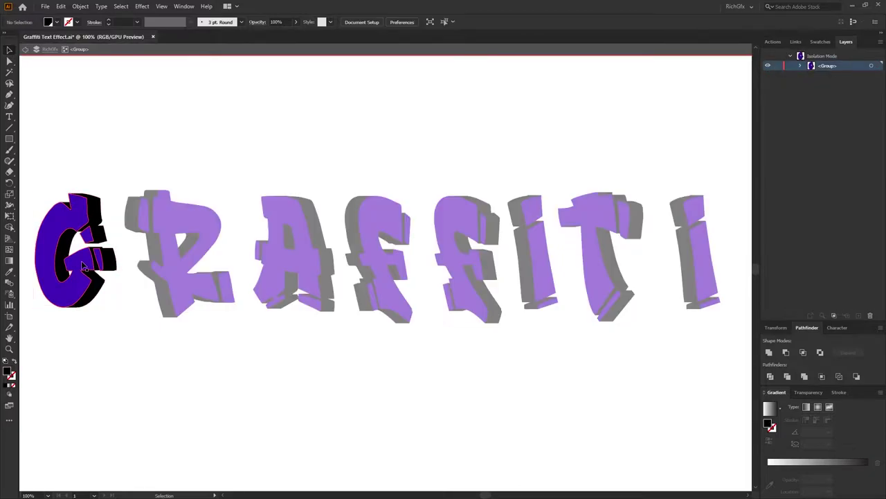
{"action": "scroll", "coordinate": [113, 309], "scroll_direction": "up", "scroll_amount": 1}
{"action": "left_click_drag", "start_coordinate": [176, 308], "coordinate": [419, 267]}
{"action": "scroll", "coordinate": [414, 291], "scroll_direction": "down", "scroll_amount": 1}
{"action": "left_click", "coordinate": [329, 185]}
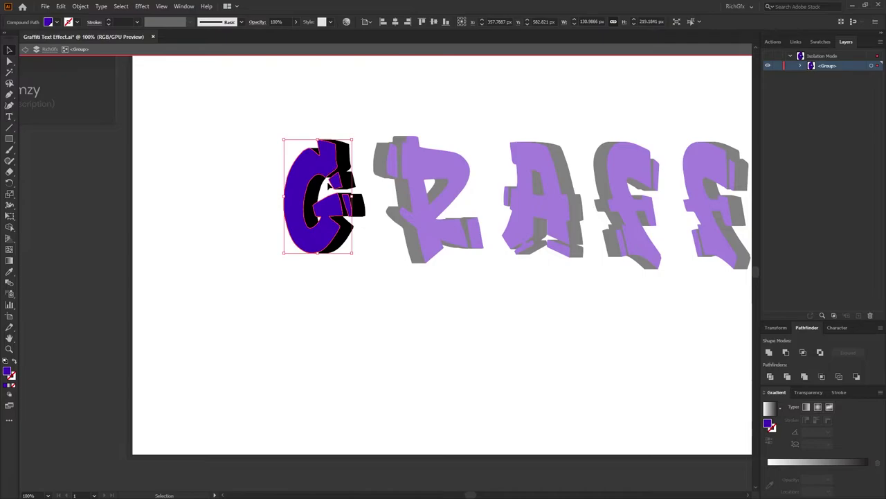
{"action": "left_click_drag", "start_coordinate": [326, 235], "coordinate": [331, 358]}
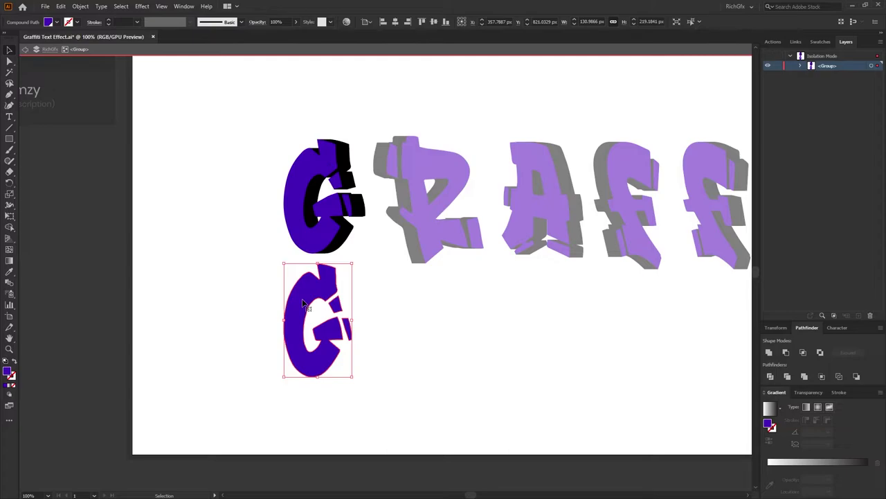
Duplicate the G front-face copy twice more to form a row of three below the original.
{"action": "left_click_drag", "start_coordinate": [303, 302], "coordinate": [461, 295]}
{"action": "left_click", "coordinate": [474, 302]}
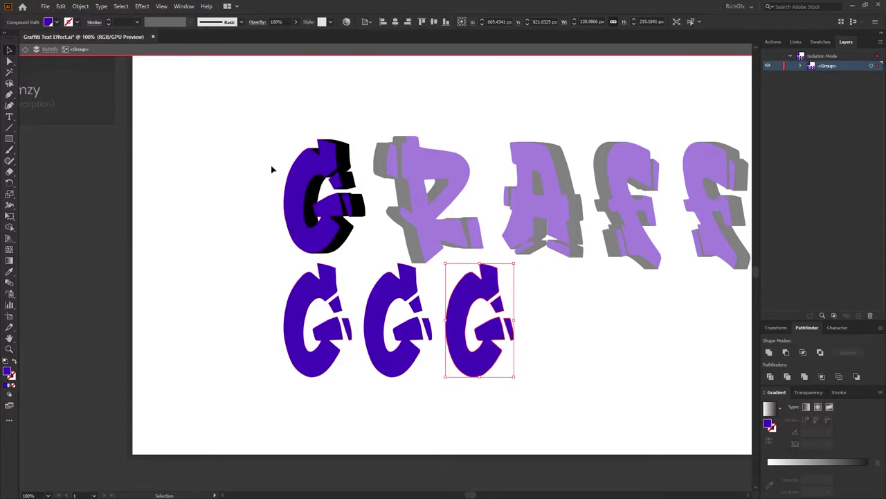
{"action": "left_click", "coordinate": [238, 282]}
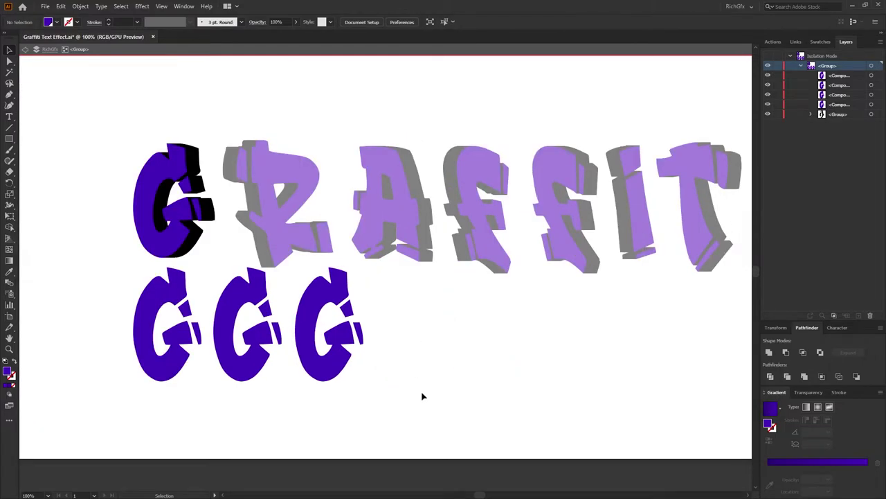
Move the second and third G copies together to the right, leaving a gap beside the first copy.
{"action": "left_click_drag", "start_coordinate": [422, 396], "coordinate": [212, 259]}
{"action": "left_click_drag", "start_coordinate": [232, 309], "coordinate": [400, 299]}
{"action": "left_click", "coordinate": [250, 331]}
{"action": "scroll", "coordinate": [362, 311], "scroll_direction": "up", "scroll_amount": 1}
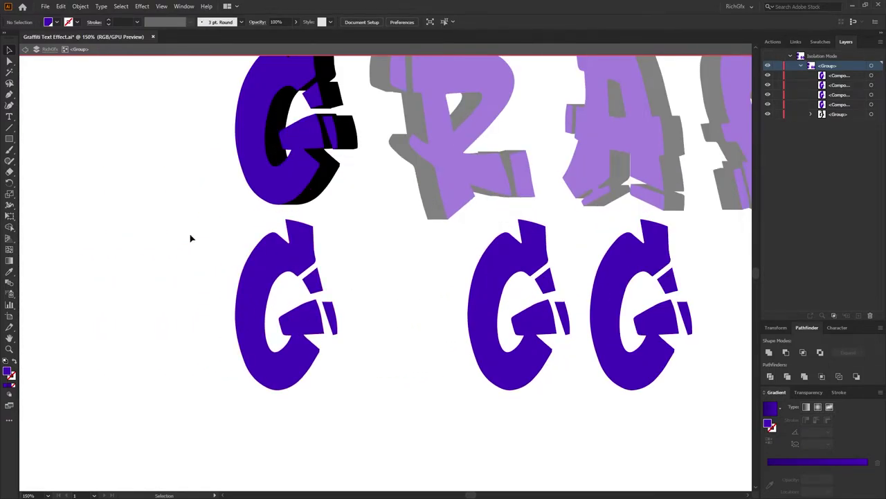
Paint a closed, wavy-topped shape about 198 × 130 px over the first G copy's lower half and turn its stroke into a fill.
{"action": "key", "text": "b"}
{"action": "mouse_move", "coordinate": [203, 324]}
{"action": "left_mouse_down"}
{"action": "mouse_move", "coordinate": [228, 315]}
{"action": "mouse_move", "coordinate": [246, 322]}
{"action": "mouse_move", "coordinate": [266, 311]}
{"action": "mouse_move", "coordinate": [288, 322]}
{"action": "mouse_move", "coordinate": [347, 312]}
{"action": "mouse_move", "coordinate": [354, 331]}
{"action": "mouse_move", "coordinate": [319, 402]}
{"action": "mouse_move", "coordinate": [265, 411]}
{"action": "mouse_move", "coordinate": [238, 400]}
{"action": "mouse_move", "coordinate": [205, 323]}
{"action": "left_mouse_up"}
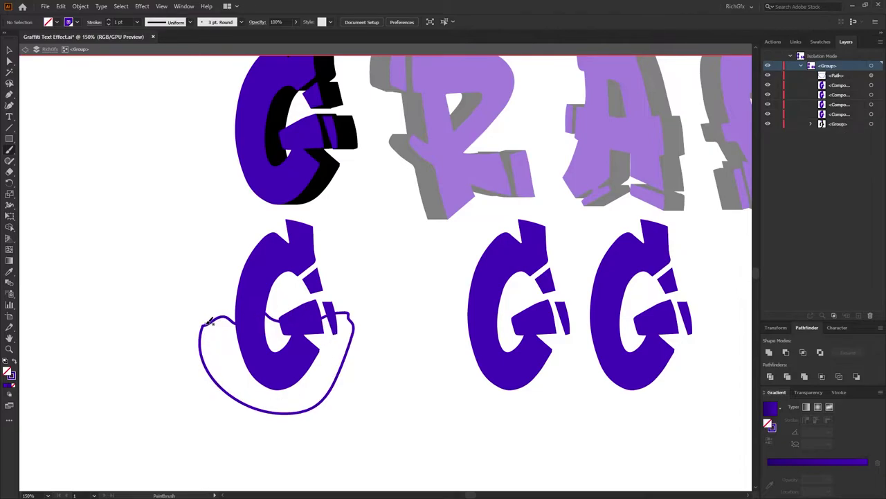
{"action": "left_click", "coordinate": [9, 50]}
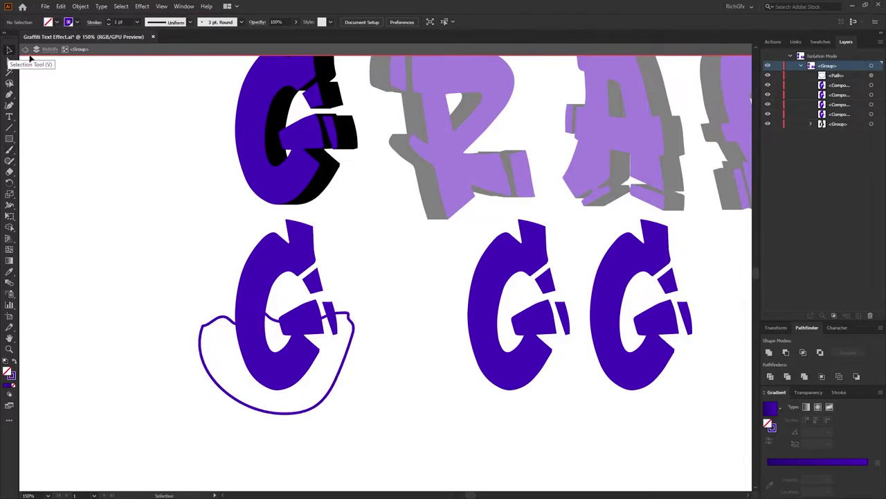
{"action": "left_click", "coordinate": [337, 381]}
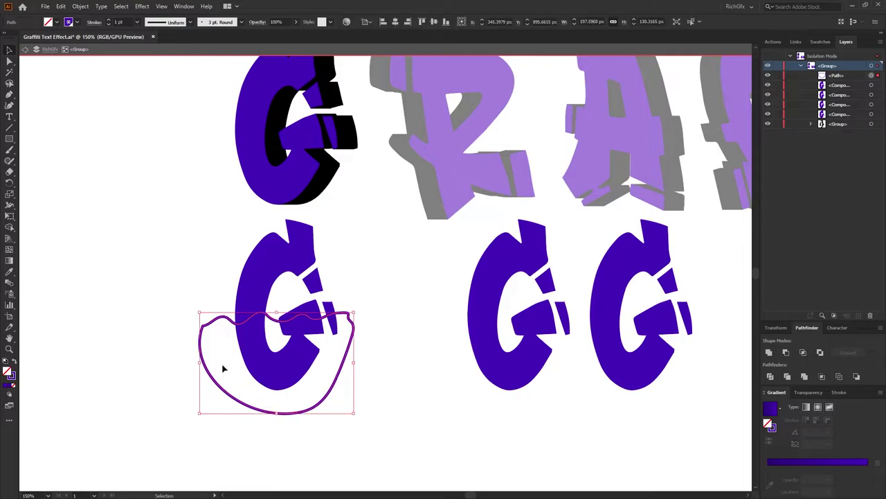
{"action": "left_click", "coordinate": [13, 363]}
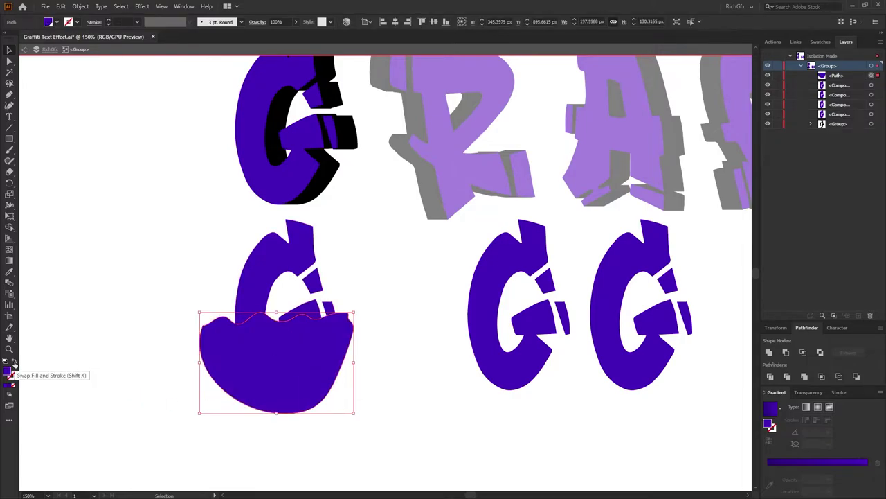
Arrange the first G copy in front of the wavy-topped shape.
{"action": "right_click", "coordinate": [265, 262]}
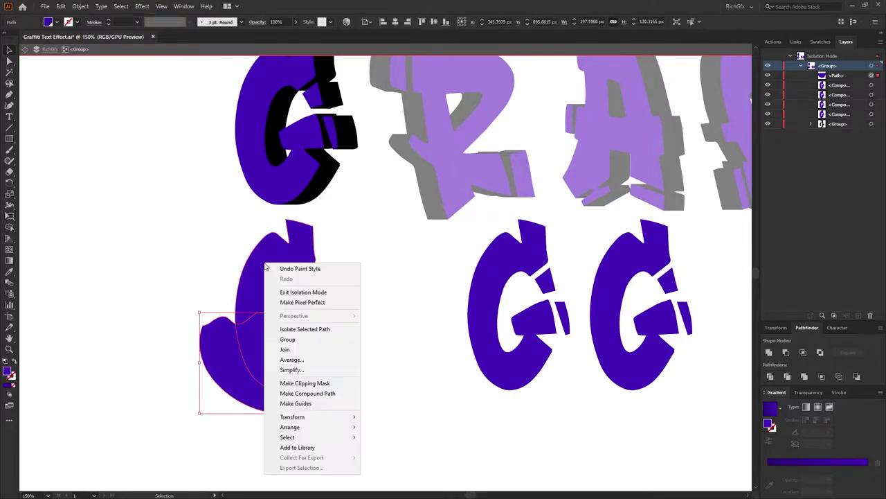
{"action": "left_click", "coordinate": [262, 275]}
{"action": "right_click", "coordinate": [262, 273]}
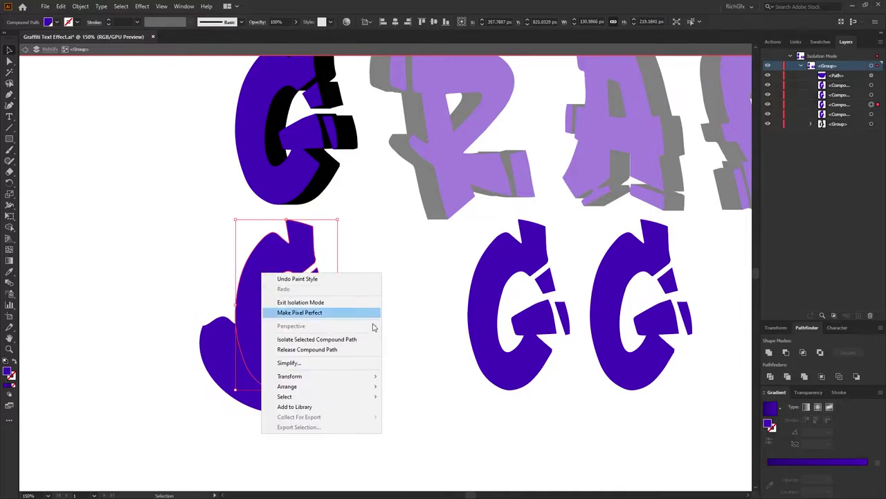
{"action": "mouse_move", "coordinate": [323, 388]}
{"action": "left_click", "coordinate": [415, 388]}
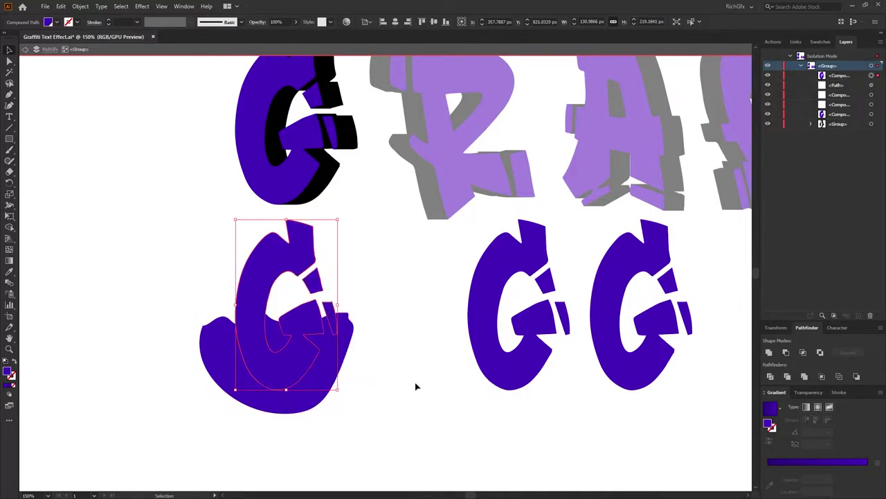
{"action": "left_click", "coordinate": [374, 395]}
Make a clipping mask from the first G copy and the wavy-topped shape.
{"action": "left_click_drag", "start_coordinate": [214, 274], "coordinate": [214, 275]}
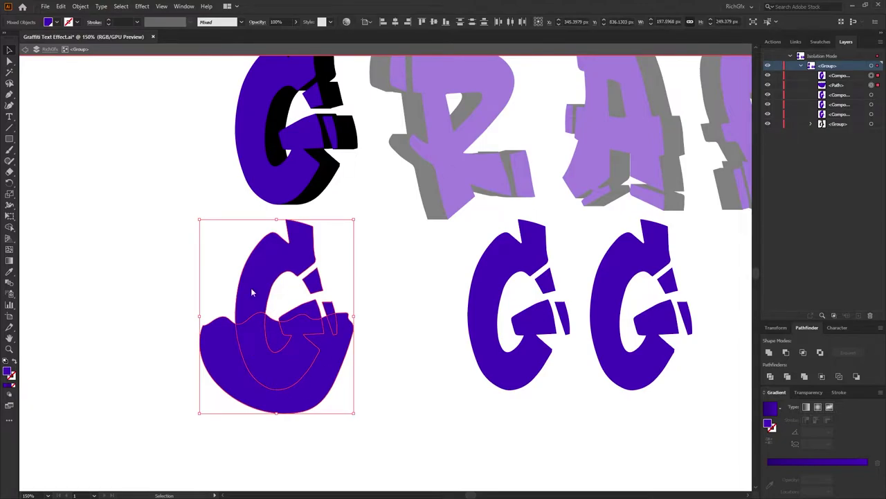
{"action": "right_click", "coordinate": [252, 291]}
{"action": "left_click", "coordinate": [305, 380]}
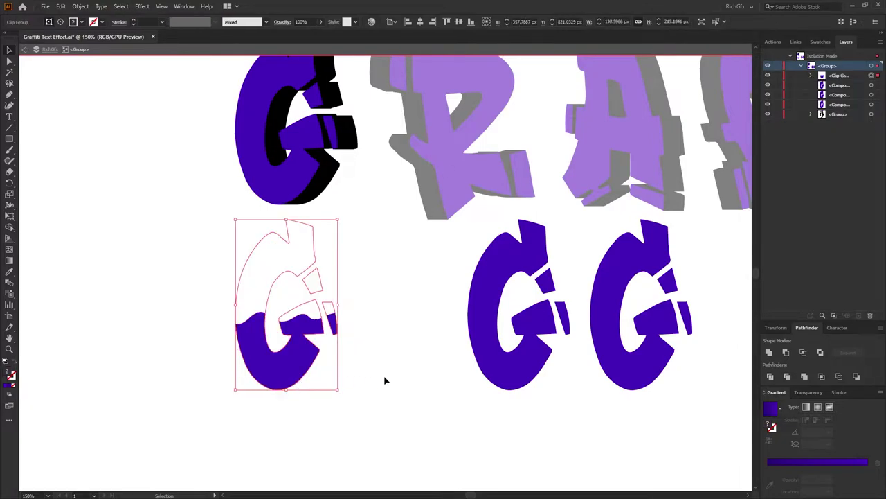
{"action": "left_click", "coordinate": [379, 374]}
Move the second G copy left, swap its fill to a stroke, and make it a 4 pt black outline.
{"action": "left_click", "coordinate": [520, 363]}
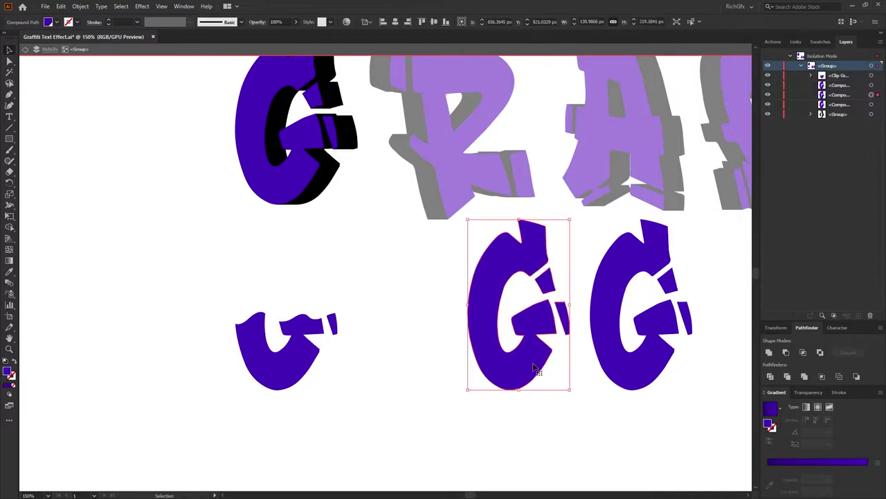
{"action": "left_click_drag", "start_coordinate": [533, 367], "coordinate": [476, 368]}
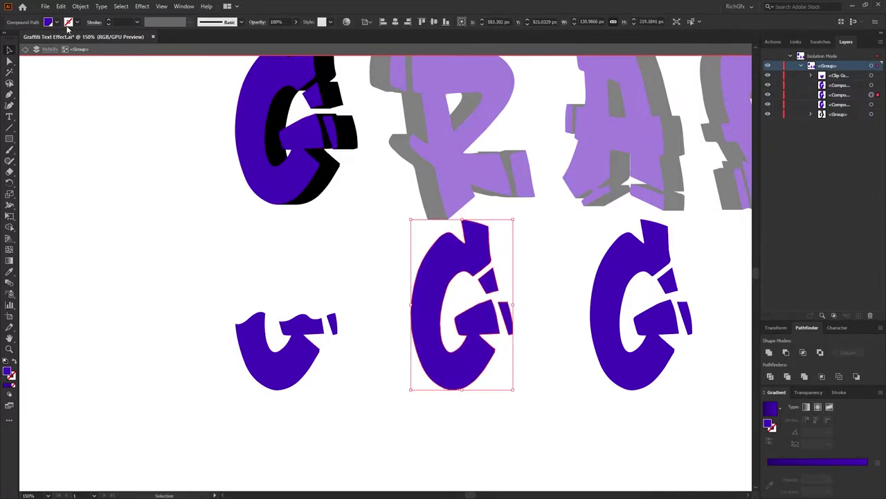
{"action": "left_click", "coordinate": [14, 365]}
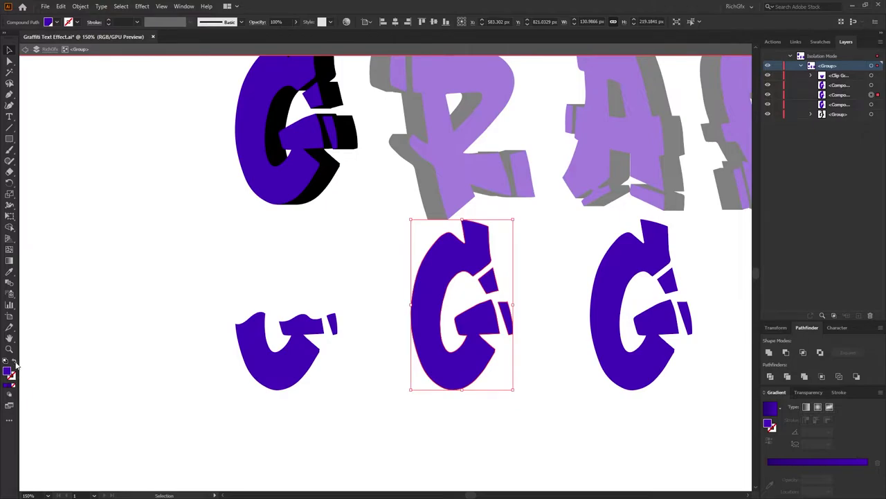
{"action": "left_click", "coordinate": [76, 22]}
{"action": "scroll", "coordinate": [62, 67], "scroll_direction": "up", "scroll_amount": 3}
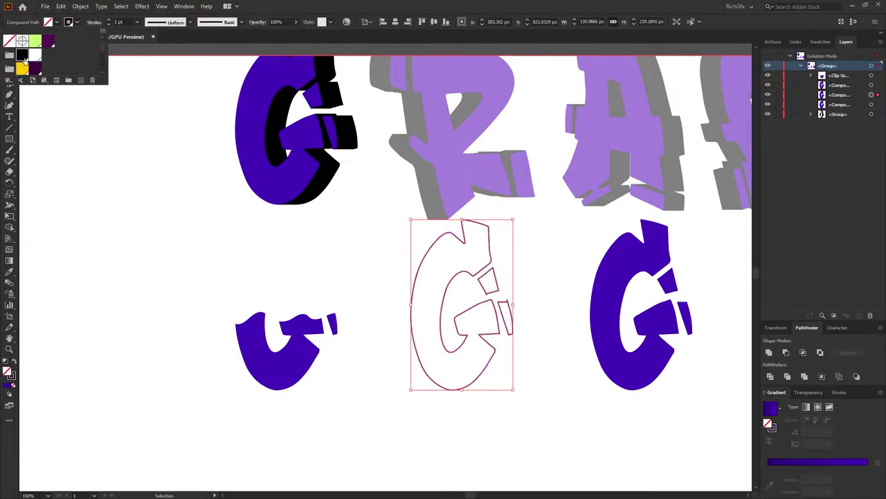
{"action": "left_click", "coordinate": [117, 21]}
{"action": "left_click", "coordinate": [117, 21]}
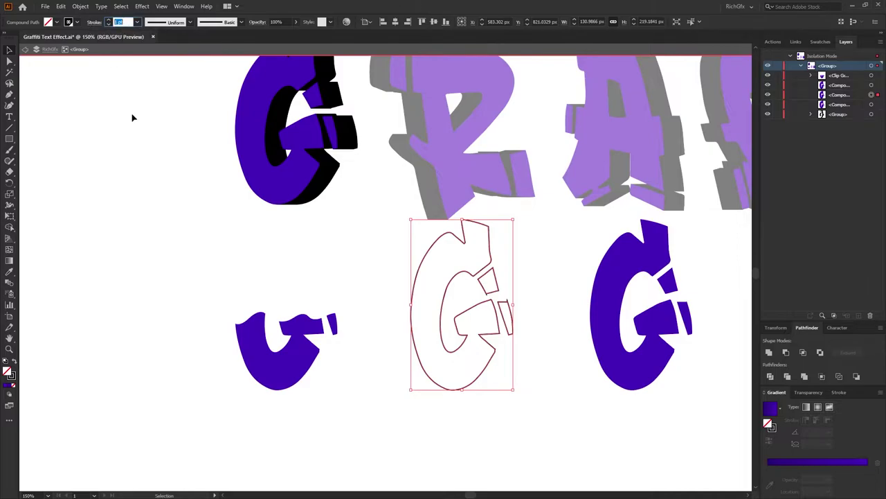
{"action": "type", "text": "4"}
{"action": "key", "text": "Return"}
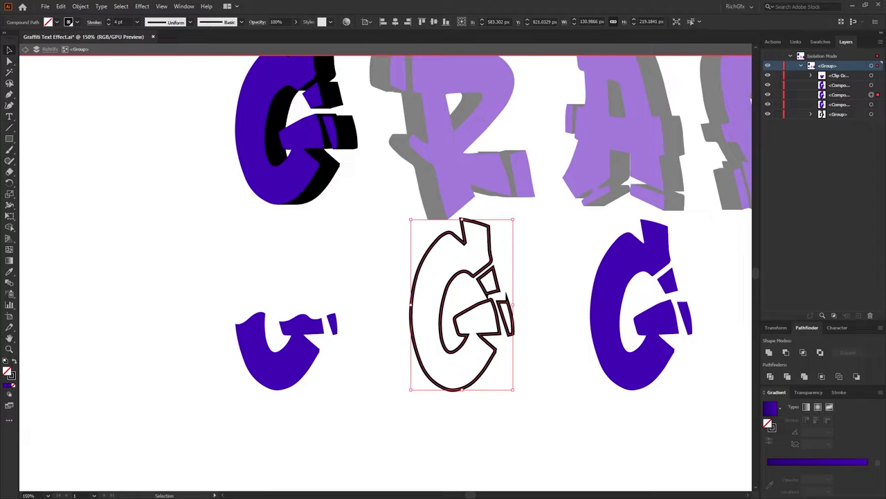
Give the outlined G copy's stroke round caps and round joins.
{"action": "left_click", "coordinate": [840, 392]}
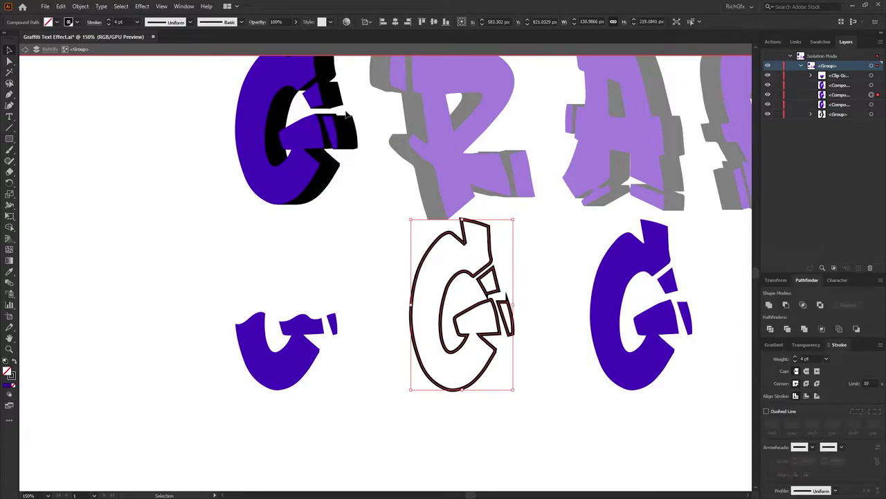
{"action": "left_click", "coordinate": [188, 6]}
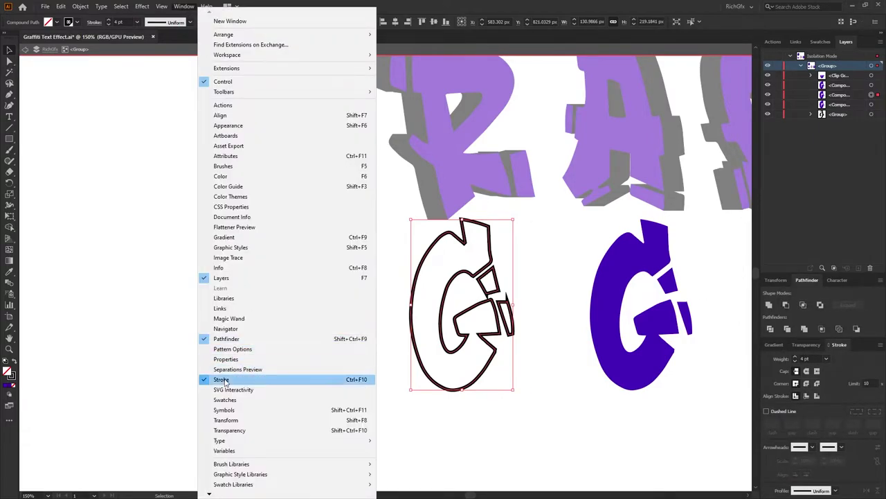
{"action": "left_click", "coordinate": [360, 386]}
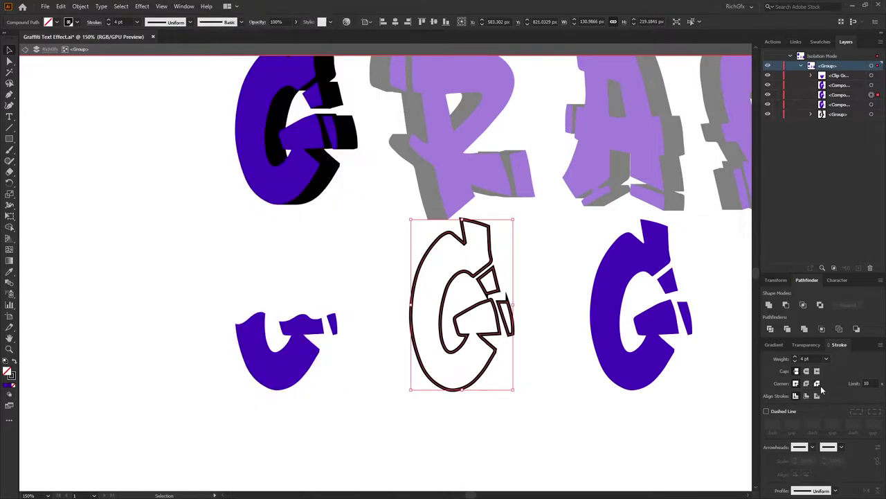
{"action": "left_click", "coordinate": [807, 373]}
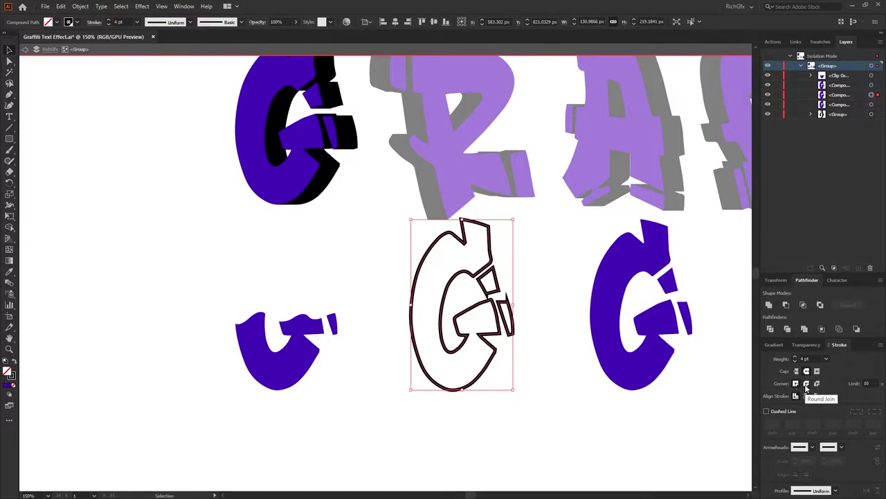
{"action": "left_click", "coordinate": [806, 385]}
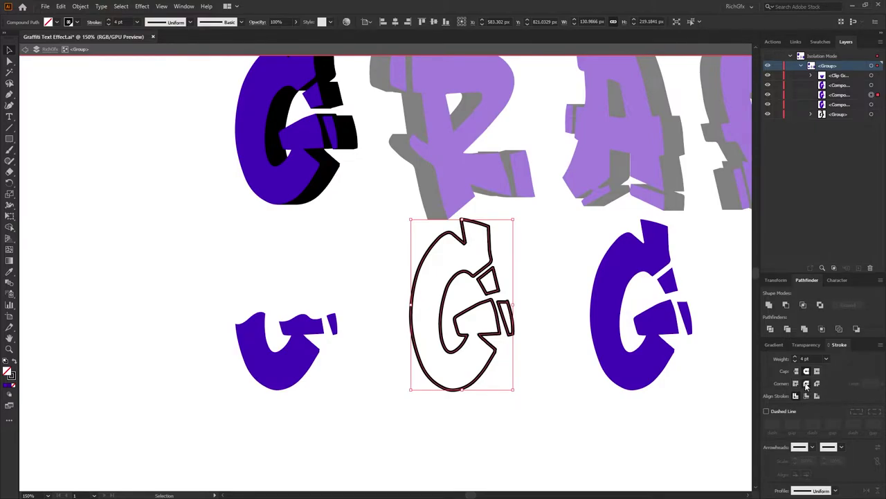
Move the third G copy left, closer to the outlined copy.
{"action": "left_click", "coordinate": [669, 388]}
{"action": "left_click", "coordinate": [663, 373]}
{"action": "left_click_drag", "start_coordinate": [663, 372], "coordinate": [624, 374]}
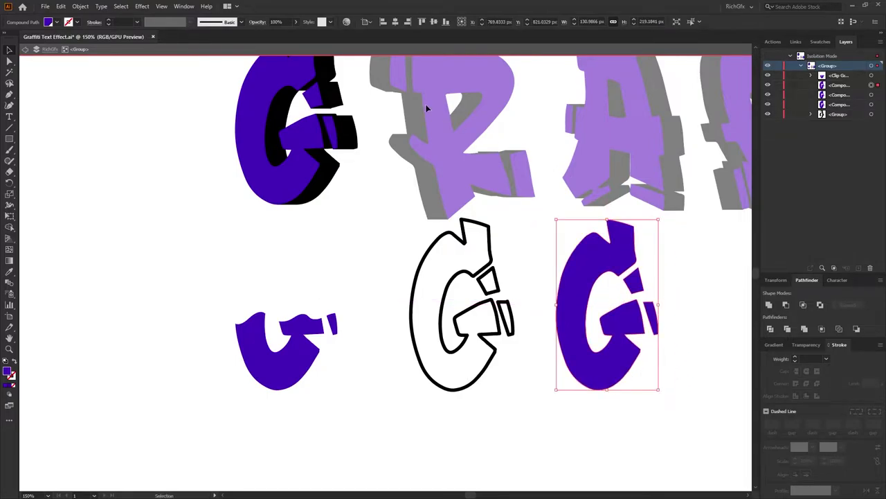
Offset the third G copy's path by -4 px with miter joins and a miter limit of 4.
{"action": "left_click", "coordinate": [81, 6]}
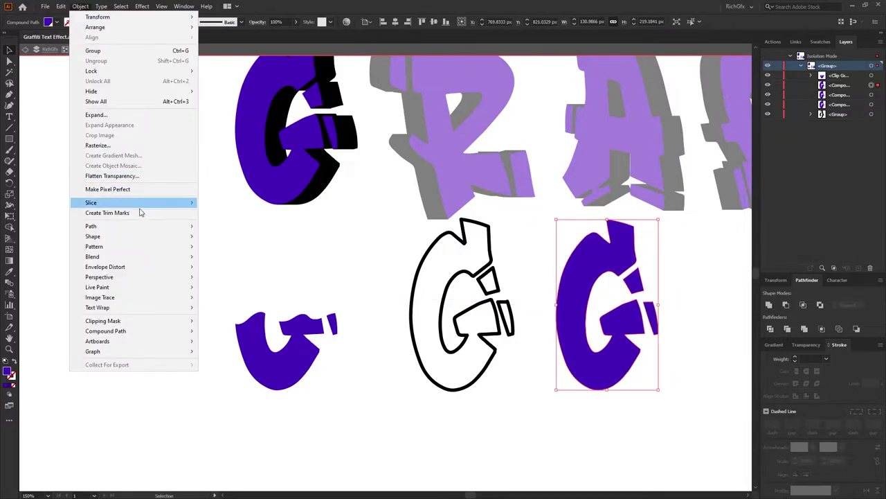
{"action": "mouse_move", "coordinate": [122, 230]}
{"action": "left_click", "coordinate": [247, 260]}
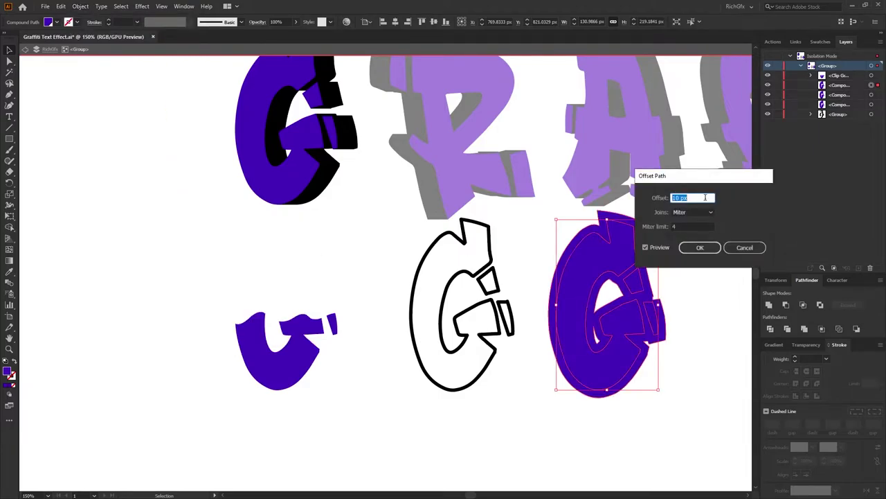
{"action": "type", "text": "-4"}
{"action": "left_click", "coordinate": [708, 226]}
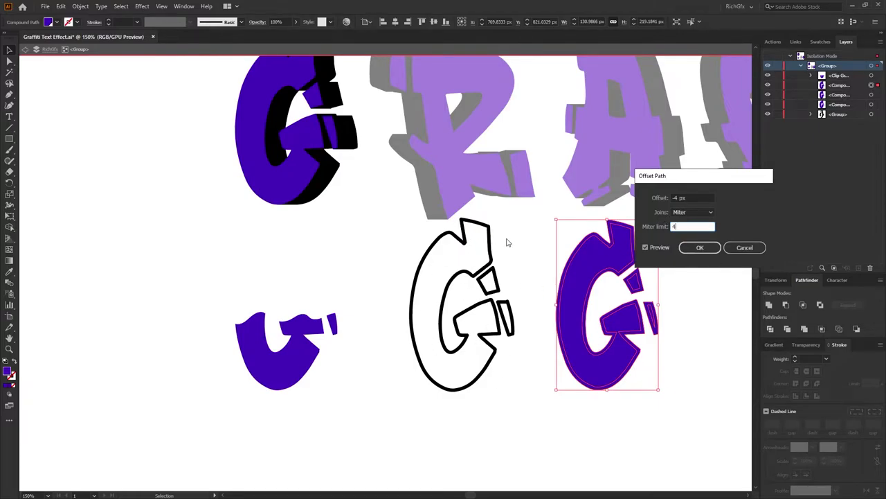
{"action": "left_click", "coordinate": [696, 248]}
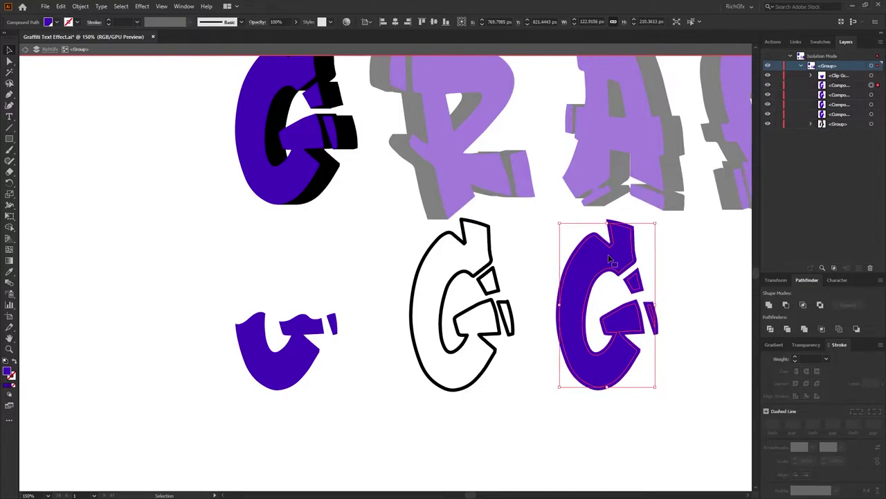
Cut the inset G, delete the larger G behind it, and paste the inset G back in place.
{"action": "left_click", "coordinate": [61, 6]}
{"action": "left_click", "coordinate": [73, 41]}
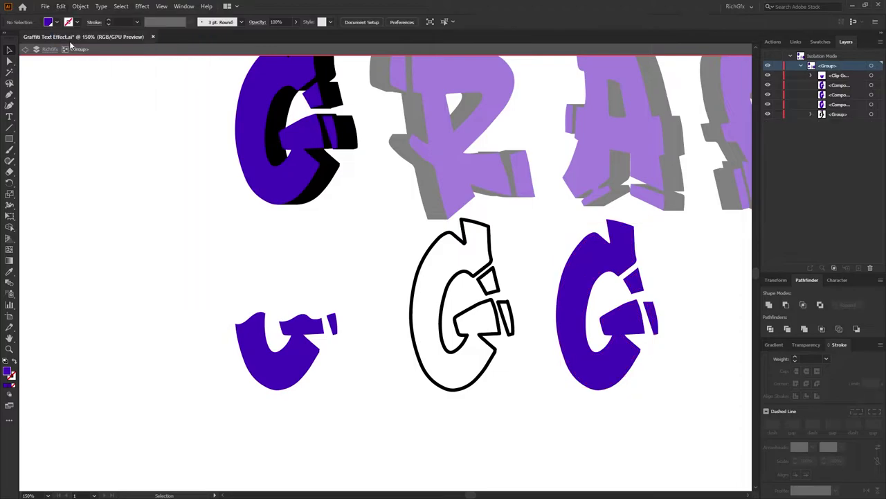
{"action": "left_click", "coordinate": [658, 315]}
{"action": "key", "text": "Delete"}
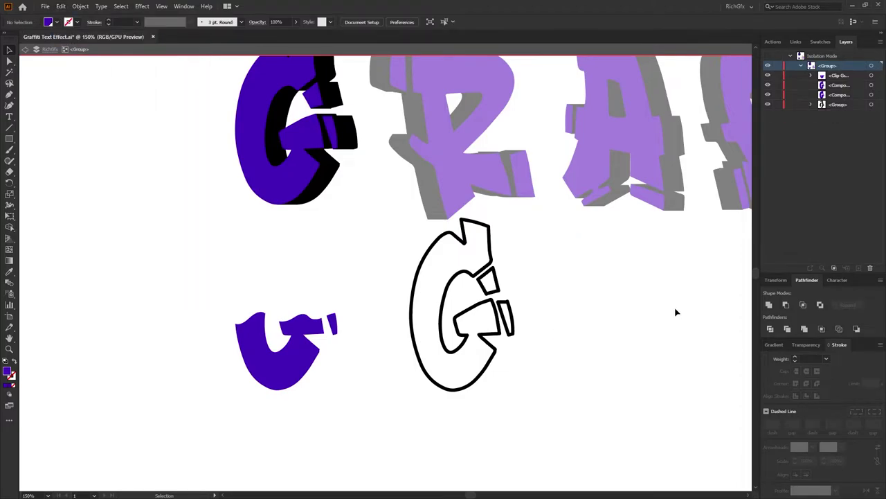
{"action": "left_click", "coordinate": [61, 7]}
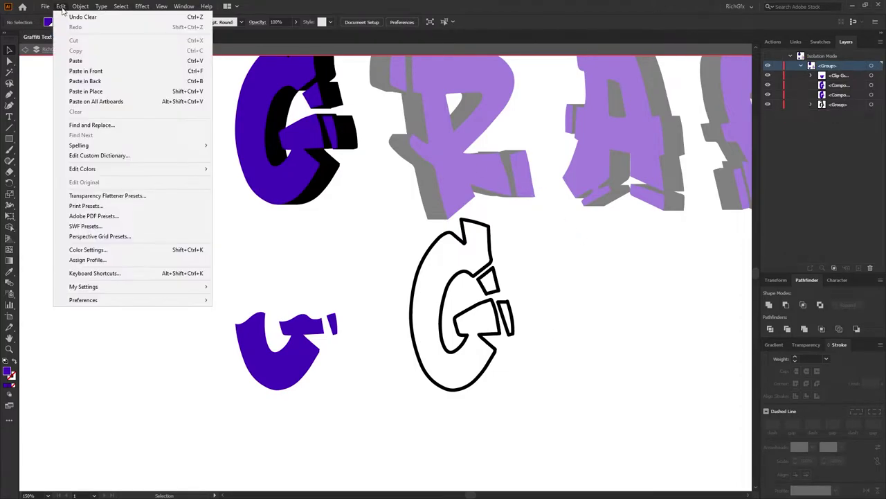
{"action": "left_click", "coordinate": [139, 88]}
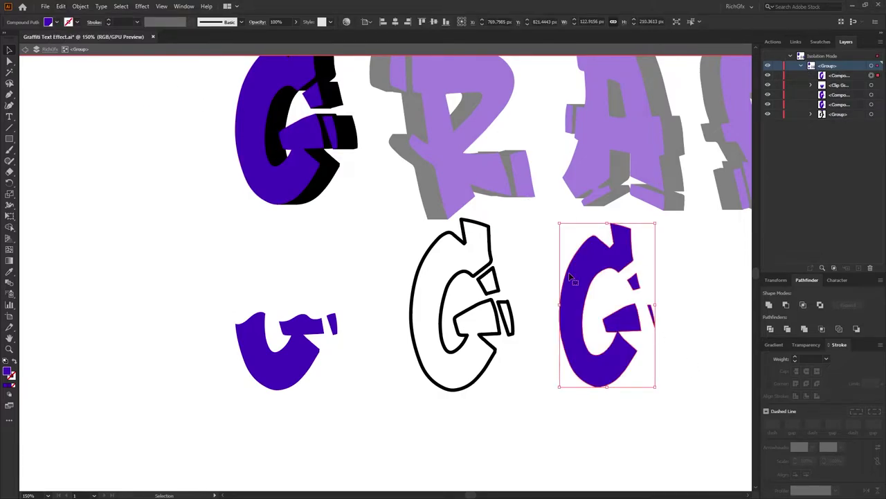
Duplicate the inset G in place and nudge the copy 2 px down and 1 px right.
{"action": "left_click", "coordinate": [61, 7]}
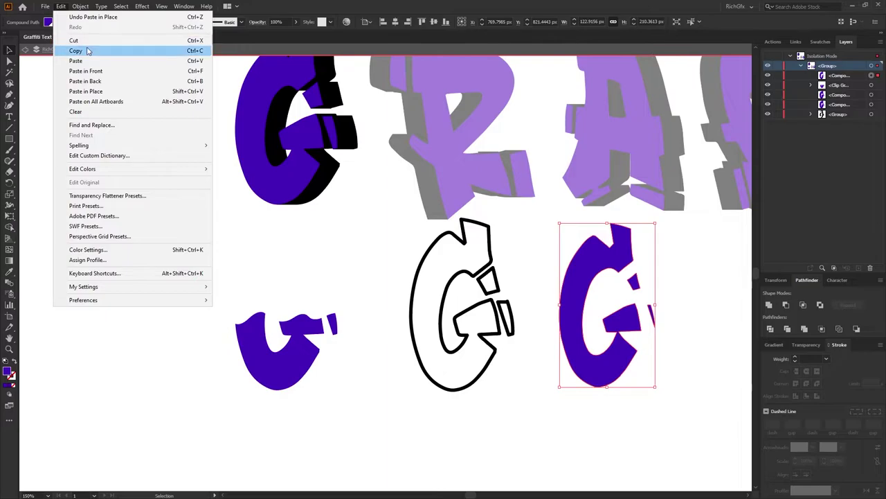
{"action": "left_click", "coordinate": [88, 53]}
{"action": "left_click", "coordinate": [60, 6]}
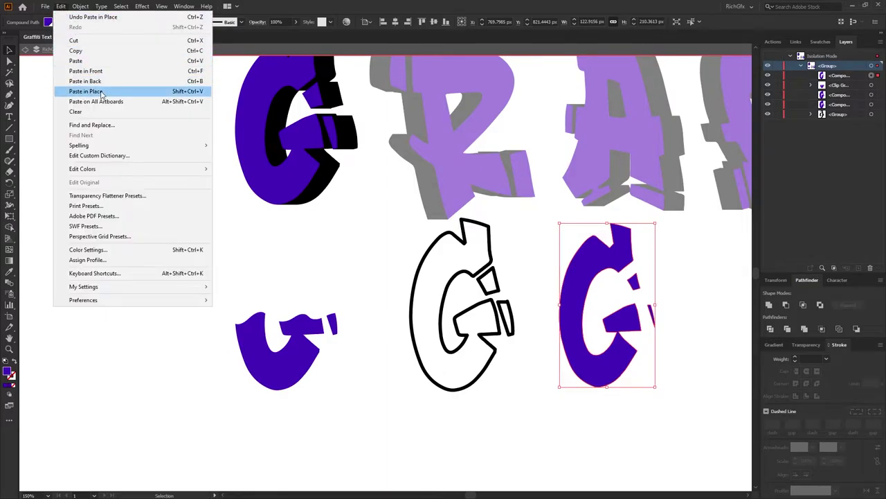
{"action": "left_click", "coordinate": [138, 88]}
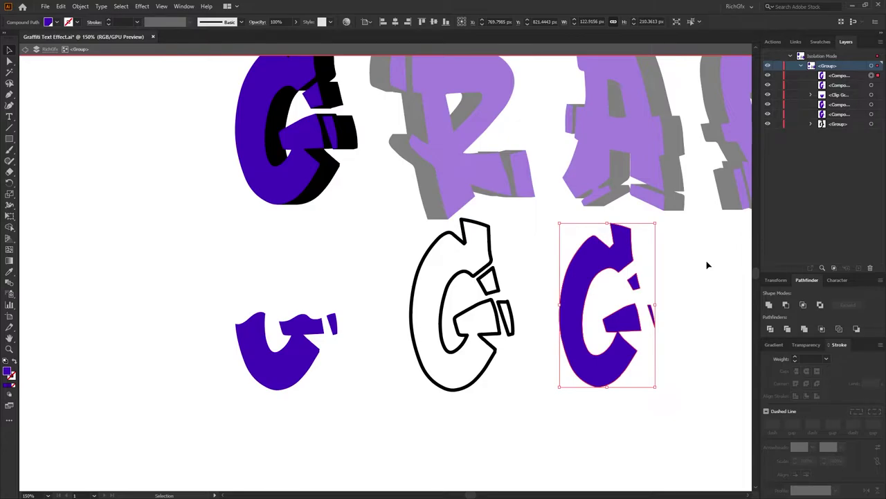
{"action": "key", "text": "Down"}
{"action": "key", "text": "Down"}
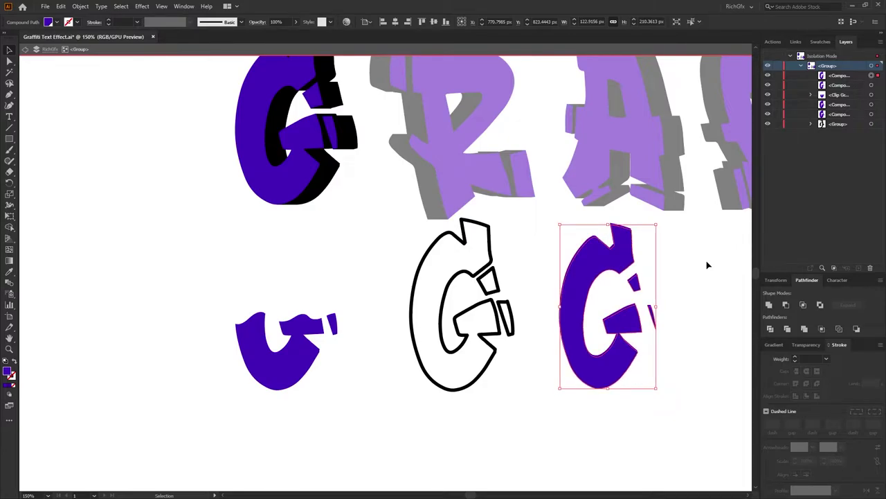
Subtract the nudged copy from the inset G with Minus Front and remove the stray diagonal sliver at the lower arm.
{"action": "left_click_drag", "start_coordinate": [707, 393], "coordinate": [564, 237]}
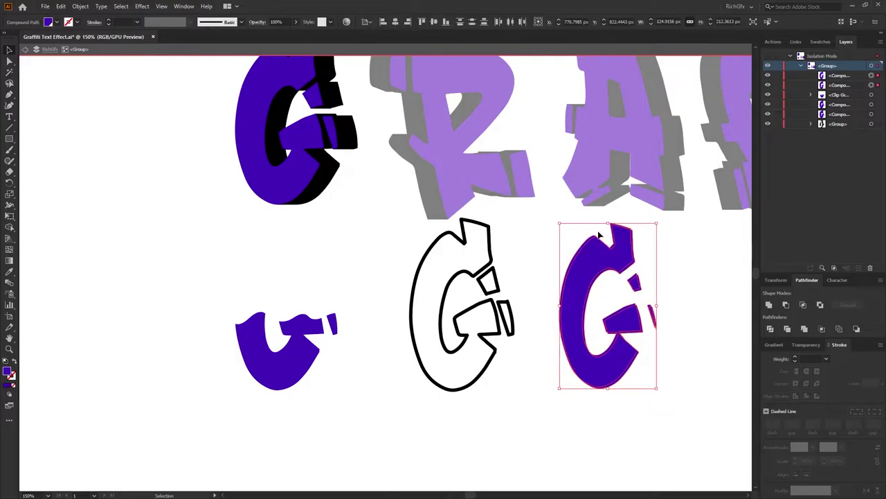
{"action": "left_click", "coordinate": [785, 305]}
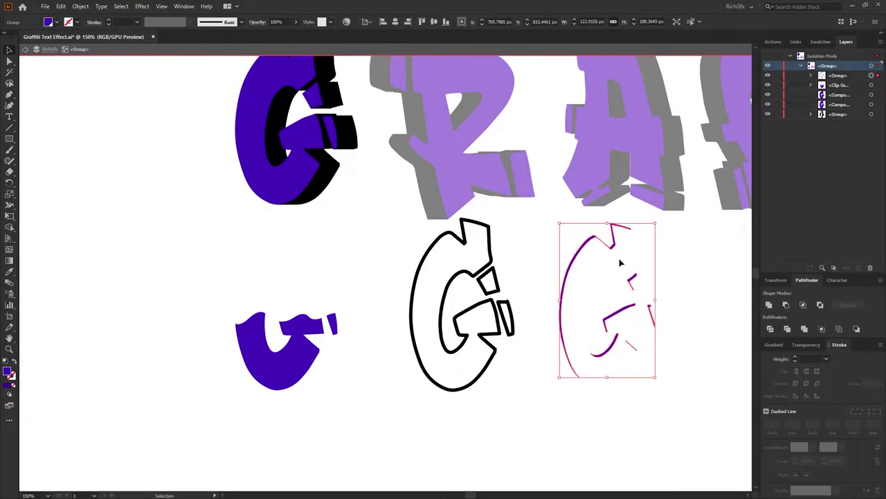
{"action": "left_click", "coordinate": [678, 392]}
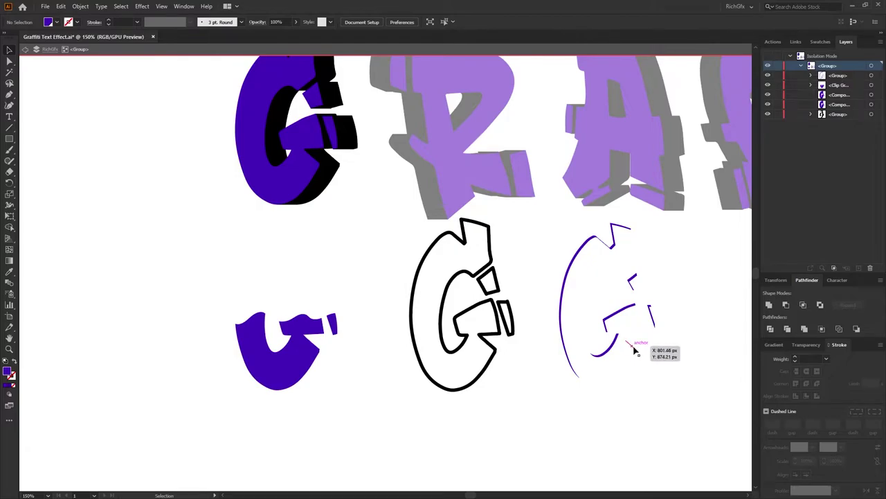
{"action": "double_click", "coordinate": [631, 350]}
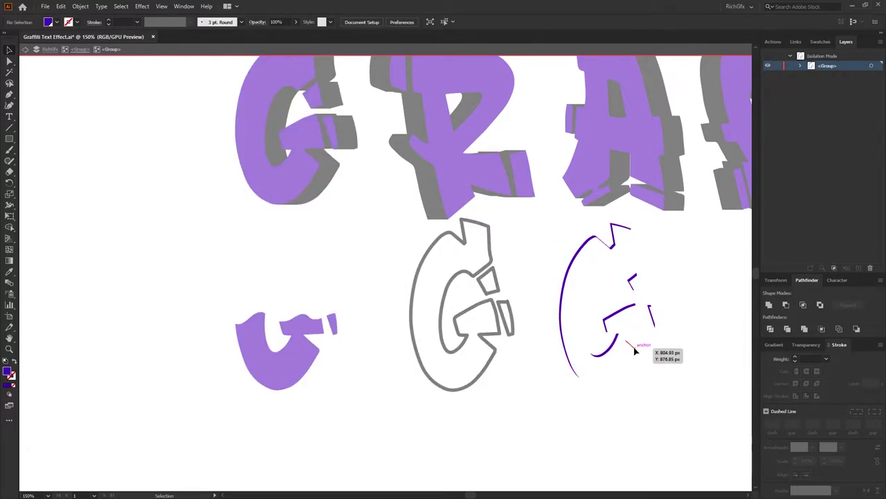
{"action": "left_click", "coordinate": [654, 373]}
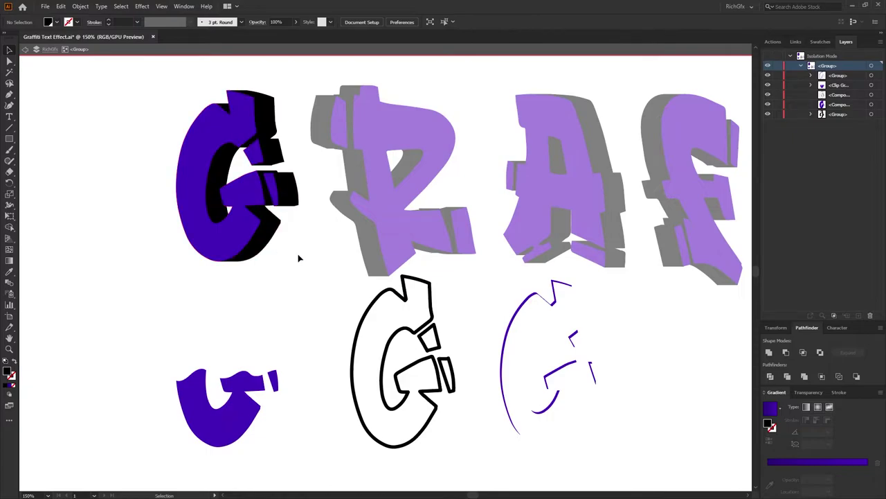
Give the original G's black side faces a 4 pt black stroke with round joins and round caps.
{"action": "left_click", "coordinate": [295, 191]}
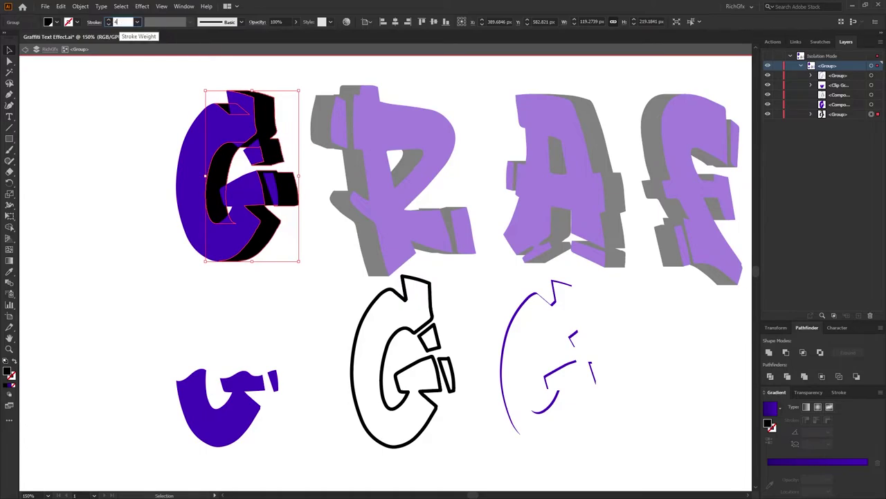
{"action": "key", "text": "Return"}
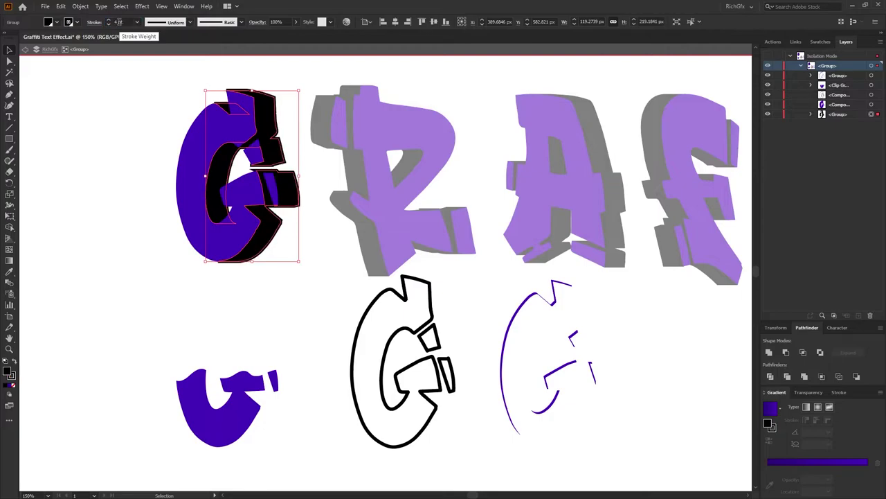
{"action": "left_click", "coordinate": [838, 392]}
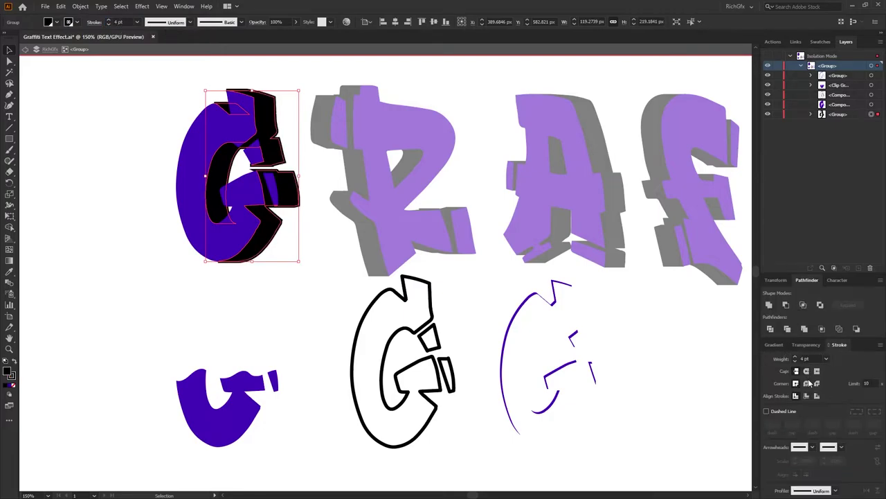
{"action": "left_click", "coordinate": [807, 384]}
{"action": "left_click", "coordinate": [806, 370]}
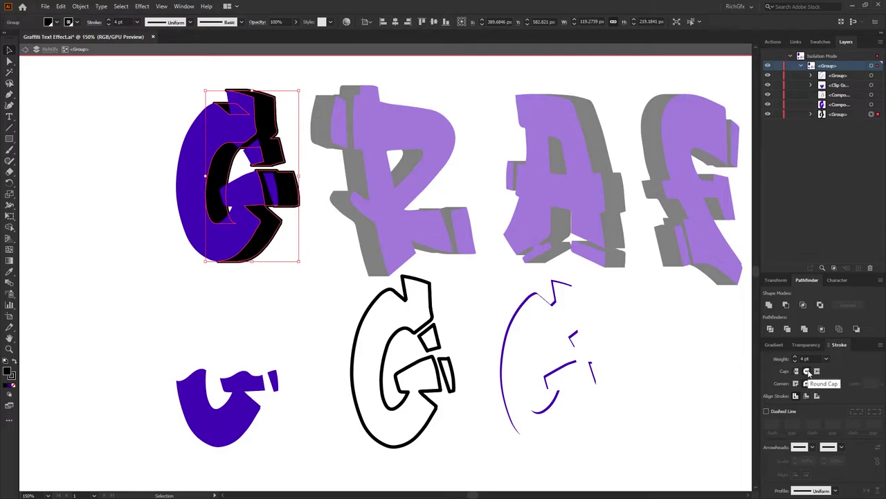
Fill the G's purple front face with the linear gradient and set its angle to 90°.
{"action": "left_click", "coordinate": [319, 312]}
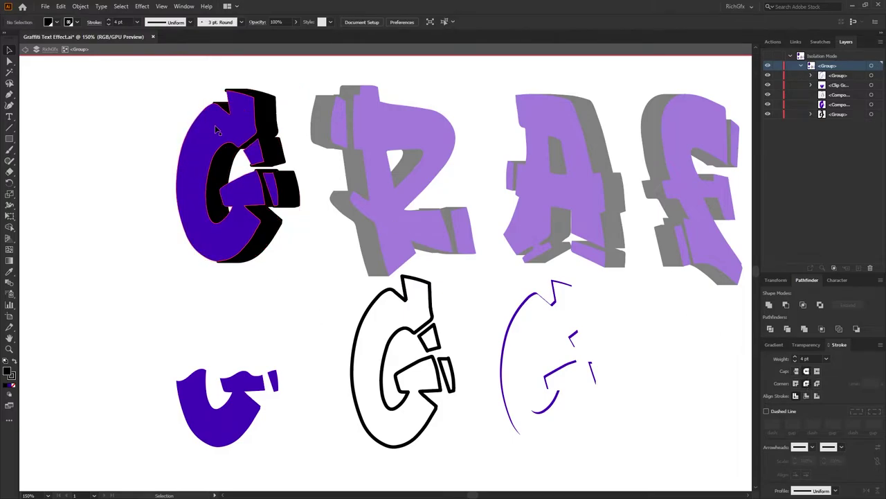
{"action": "left_click", "coordinate": [188, 169]}
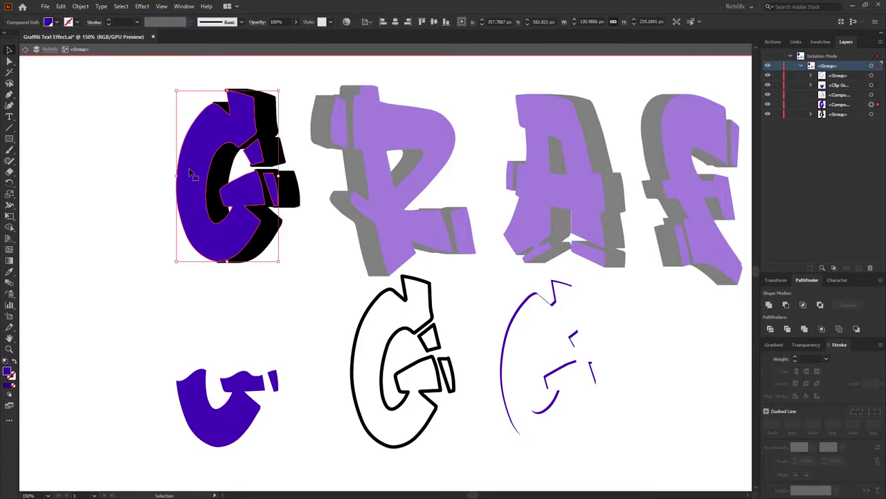
{"action": "left_click", "coordinate": [9, 388]}
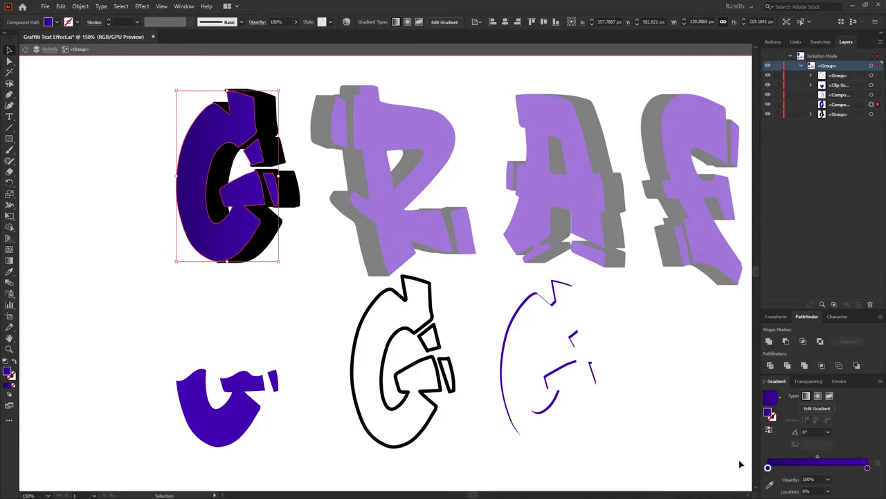
{"action": "left_click_drag", "start_coordinate": [814, 432], "coordinate": [779, 436]}
{"action": "type", "text": "90"}
{"action": "key", "text": "Return"}
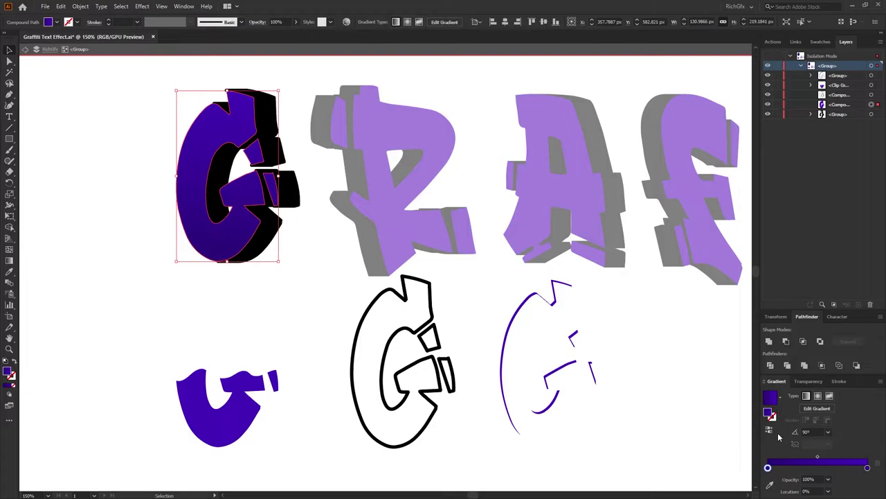
Check the swatch colours assigned to the start and end stops of the G's gradient.
{"action": "double_click", "coordinate": [768, 468]}
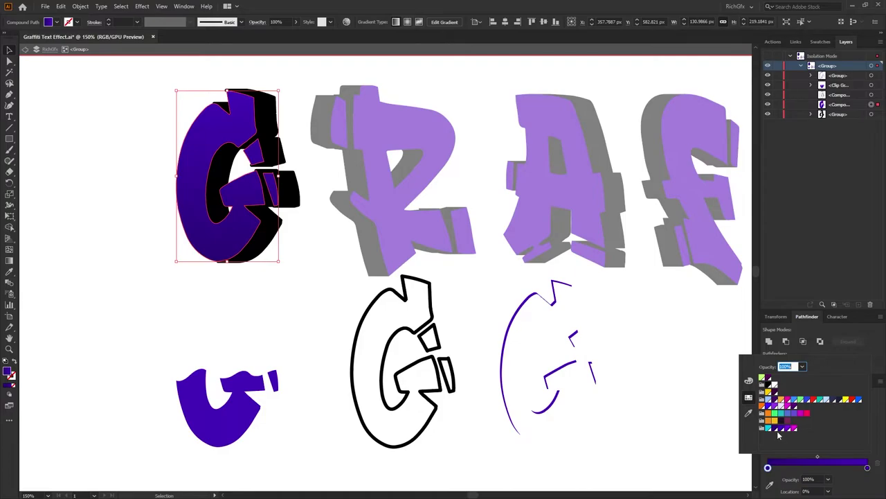
{"action": "left_click", "coordinate": [861, 486]}
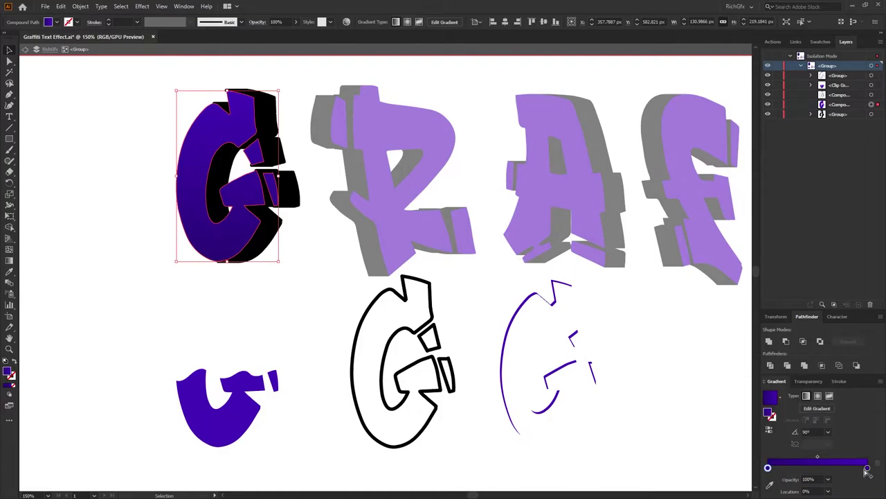
{"action": "left_click", "coordinate": [868, 468]}
{"action": "double_click", "coordinate": [869, 468]}
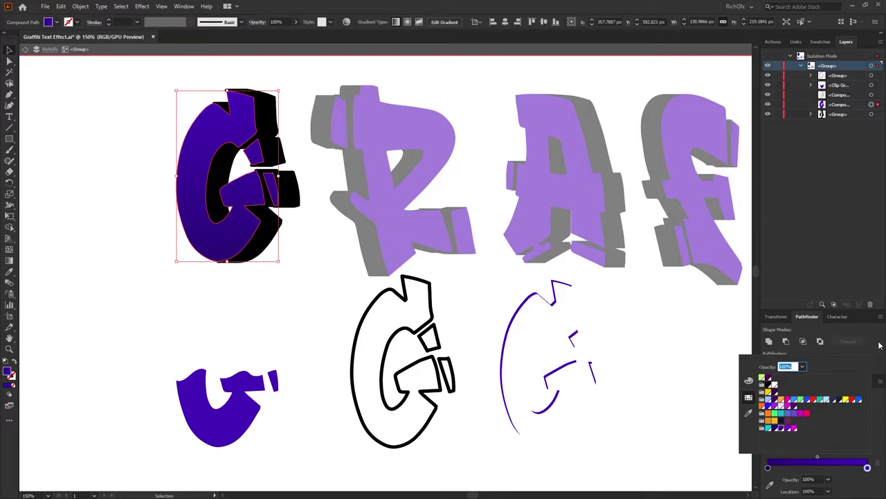
{"action": "left_click", "coordinate": [879, 345]}
{"action": "left_click", "coordinate": [289, 411]}
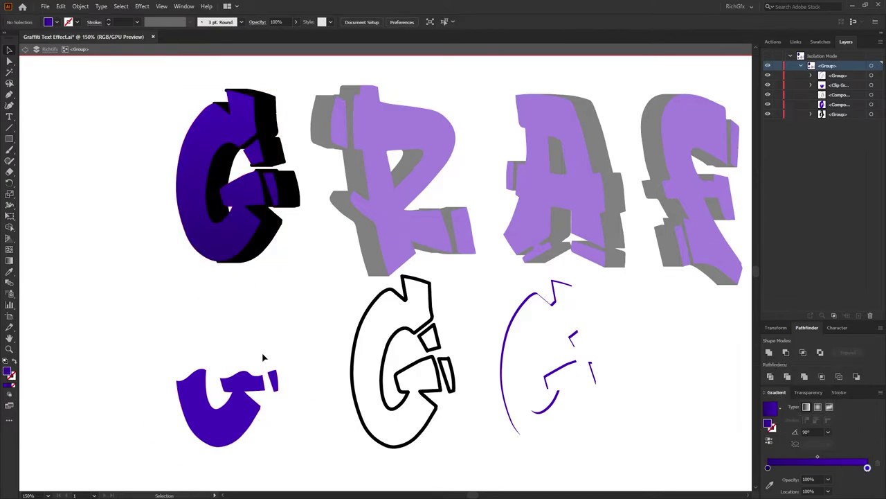
Centre the clipped wavy shape vertically on the G's gradient face.
{"action": "left_click", "coordinate": [249, 394]}
{"action": "left_click", "coordinate": [236, 239], "text": "shift"}
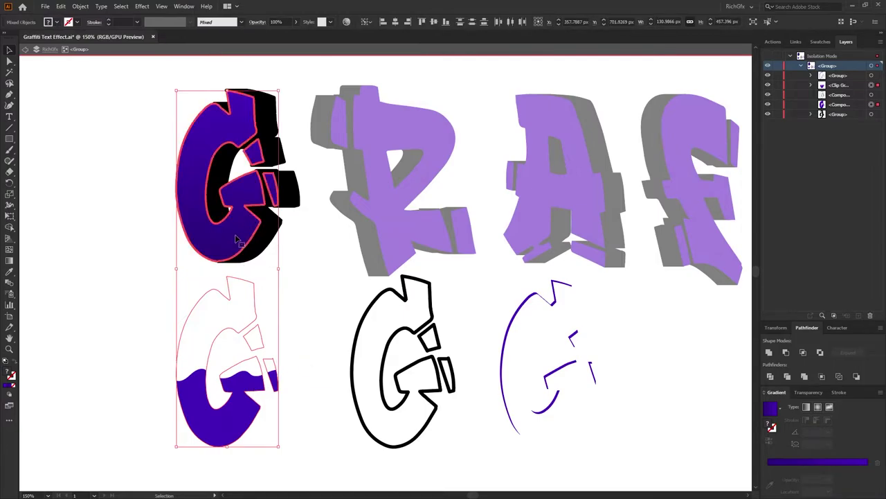
{"action": "left_click", "coordinate": [433, 21]}
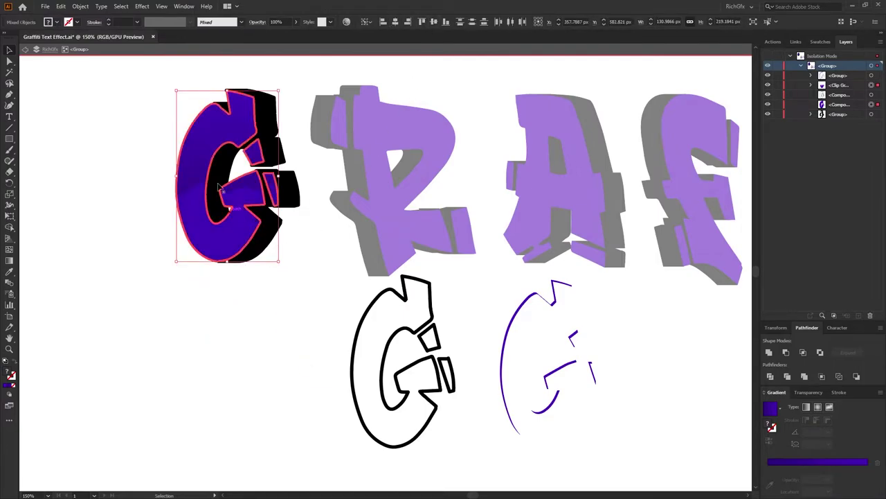
{"action": "left_click", "coordinate": [267, 333]}
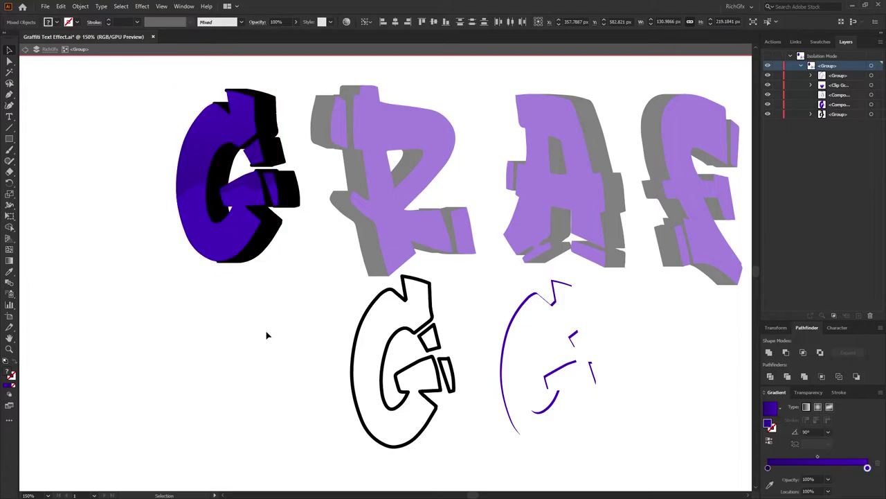
Bring the G's black outline copy to the front and centre it horizontally and vertically on the gradient face.
{"action": "left_click", "coordinate": [400, 293]}
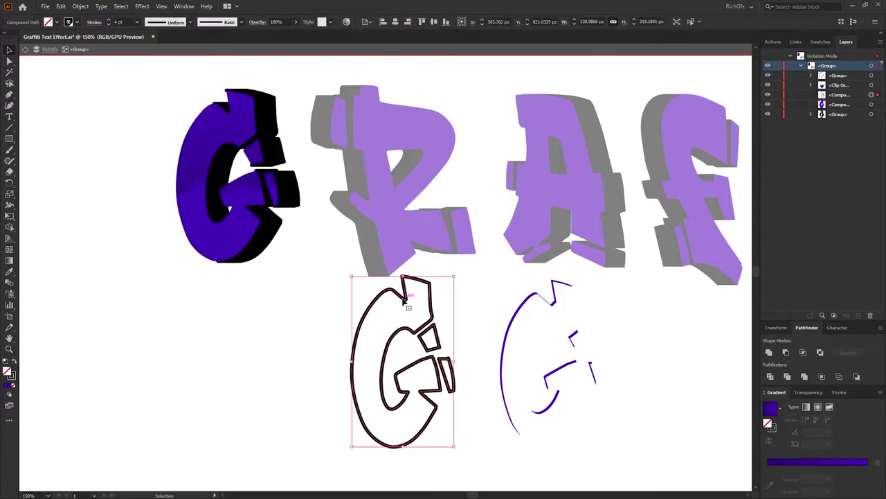
{"action": "right_click", "coordinate": [403, 297]}
{"action": "mouse_move", "coordinate": [447, 413]}
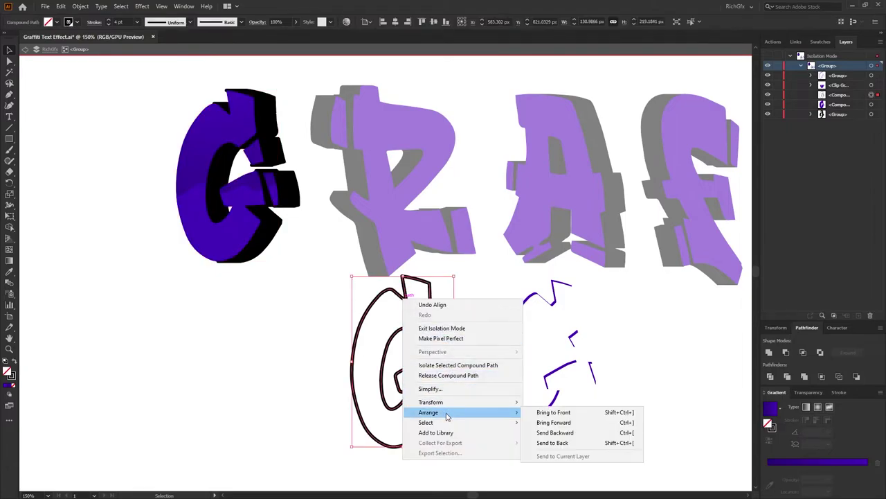
{"action": "left_click", "coordinate": [578, 414]}
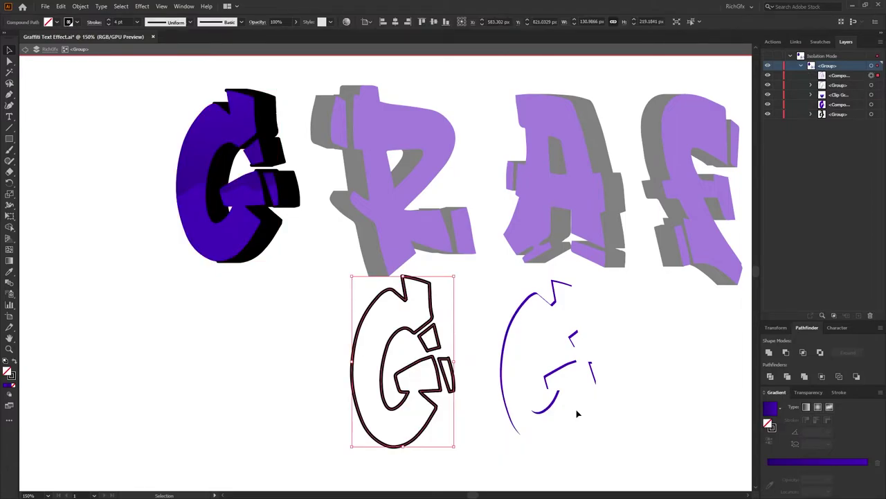
{"action": "left_click", "coordinate": [211, 144], "text": "shift"}
{"action": "left_click", "coordinate": [396, 22]}
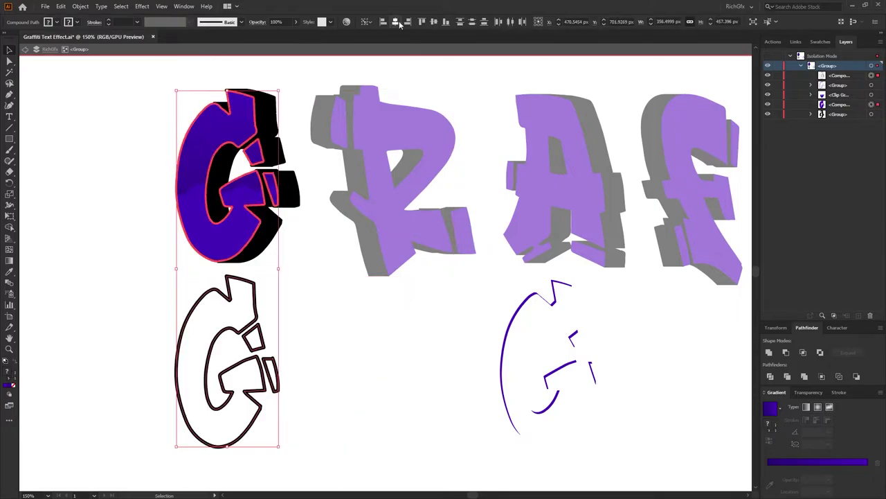
{"action": "left_click", "coordinate": [434, 21]}
{"action": "left_click", "coordinate": [310, 311]}
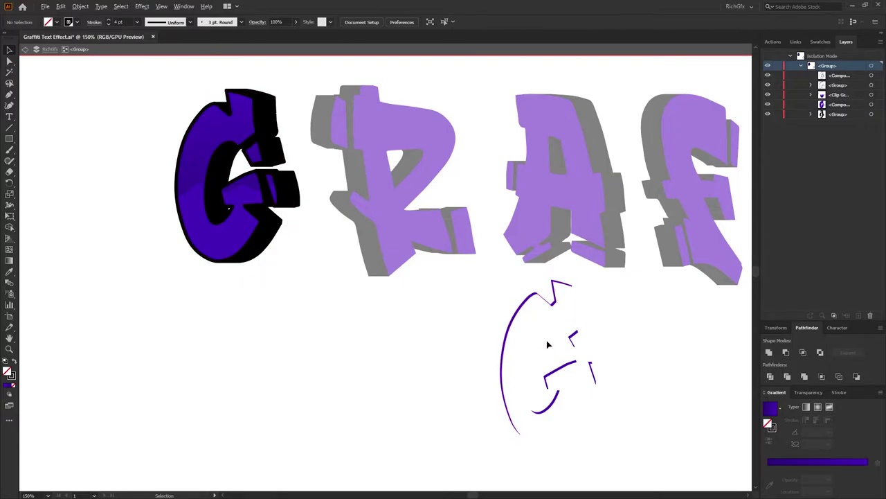
Recolour the G's highlight slivers with the cyan palette colour #00c3de using the Eyedropper.
{"action": "scroll", "coordinate": [547, 344], "scroll_direction": "down", "scroll_amount": 1}
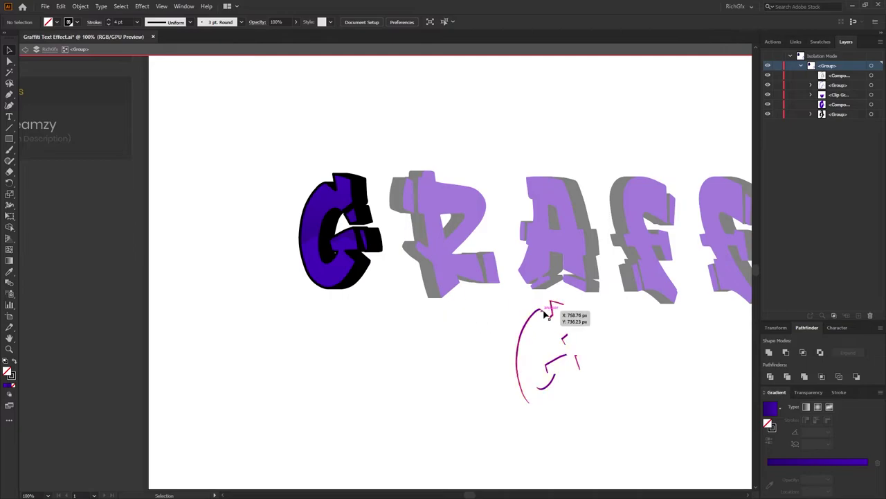
{"action": "left_click", "coordinate": [547, 315]}
{"action": "left_click_drag", "start_coordinate": [380, 311], "coordinate": [536, 385]}
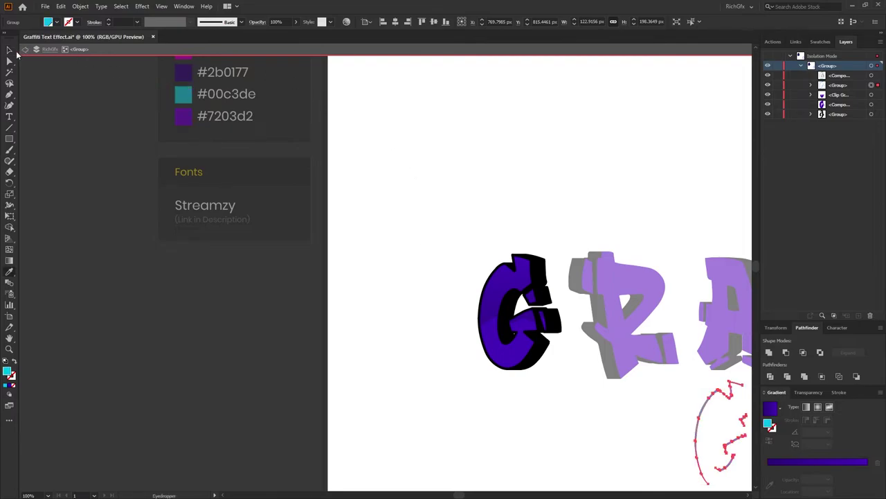
{"action": "left_click", "coordinate": [589, 445]}
{"action": "mouse_move", "coordinate": [590, 445]}
{"action": "left_mouse_down"}
{"action": "mouse_move", "coordinate": [367, 365]}
{"action": "mouse_move", "coordinate": [420, 404]}
{"action": "left_mouse_up"}
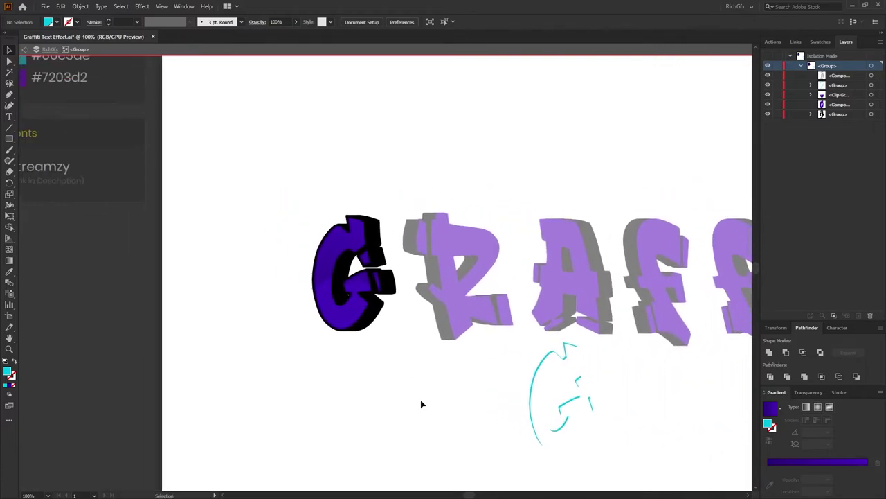
Move the cyan highlight slivers onto the G so they follow the inside edges of its face.
{"action": "mouse_move", "coordinate": [563, 383]}
{"action": "left_mouse_down"}
{"action": "mouse_move", "coordinate": [392, 283]}
{"action": "mouse_move", "coordinate": [353, 277]}
{"action": "mouse_move", "coordinate": [331, 181]}
{"action": "left_mouse_up"}
{"action": "scroll", "coordinate": [346, 250], "scroll_direction": "up", "scroll_amount": 3}
{"action": "scroll", "coordinate": [369, 264], "scroll_direction": "up", "scroll_amount": 2}
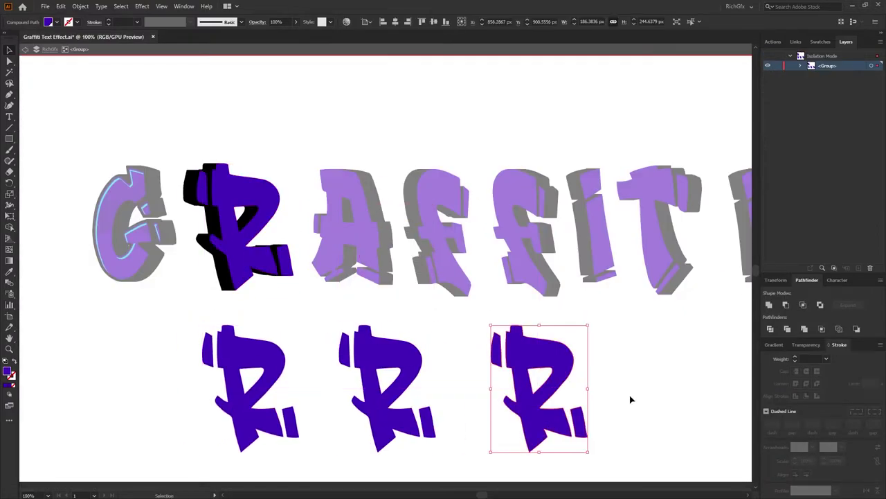
Reduce the third R copy to highlight slivers by offsetting its path and subtracting a duplicate nudged down and right.
{"action": "left_click", "coordinate": [80, 6]}
{"action": "key", "text": "Return"}
{"action": "key", "text": "Down"}
{"action": "key", "text": "Down"}
{"action": "key", "text": "Right"}
{"action": "key", "text": "Right"}
Give the middle R copy an unfilled 4 pt black outline and apply the 90° gradient to the original R's face.
{"action": "left_click", "coordinate": [398, 351]}
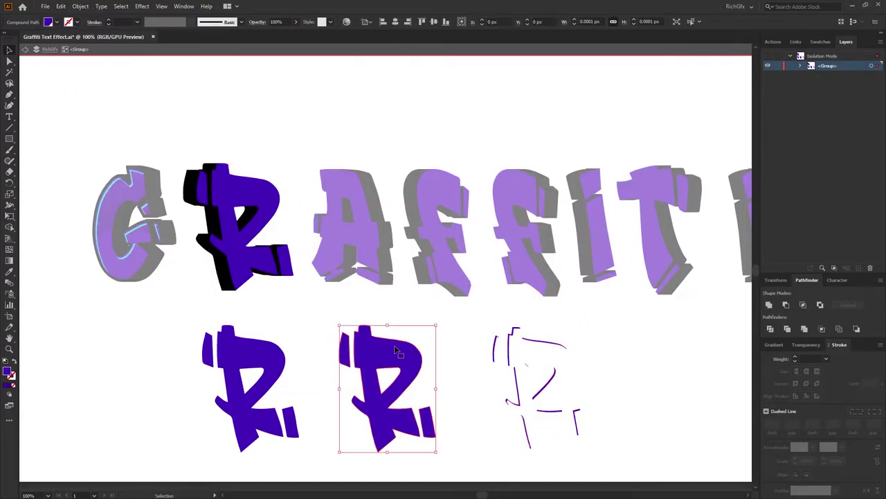
{"action": "key", "text": "shift+x"}
{"action": "left_click", "coordinate": [77, 22]}
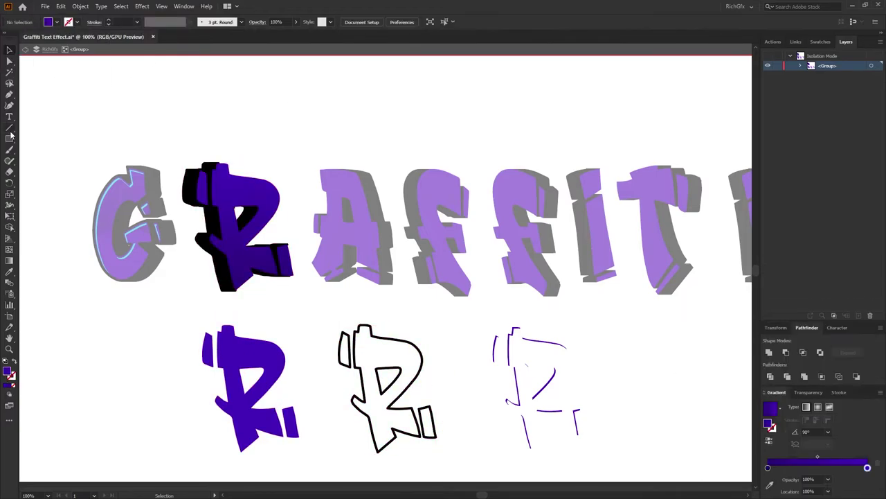
Draw a wavy shape over the lower part of the first R copy, clip it to the copy and centre it on the R.
{"action": "left_click_drag", "start_coordinate": [196, 423], "coordinate": [198, 419]}
{"action": "key", "text": "v"}
{"action": "key", "text": "shift+x"}
{"action": "right_click", "coordinate": [240, 362]}
{"action": "left_click", "coordinate": [254, 354]}
Bring the R and A outline copies to the front, centre them on their letters and add the cyan highlight slivers.
{"action": "right_click", "coordinate": [378, 370]}
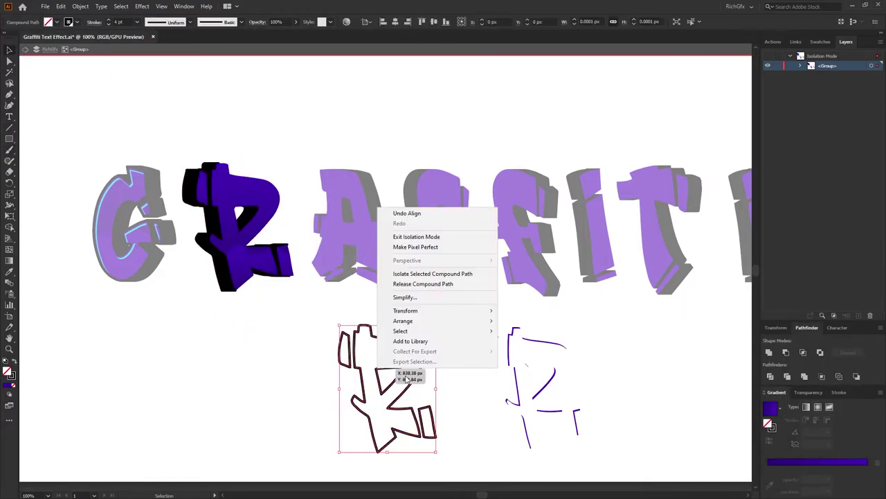
{"action": "left_click", "coordinate": [323, 388]}
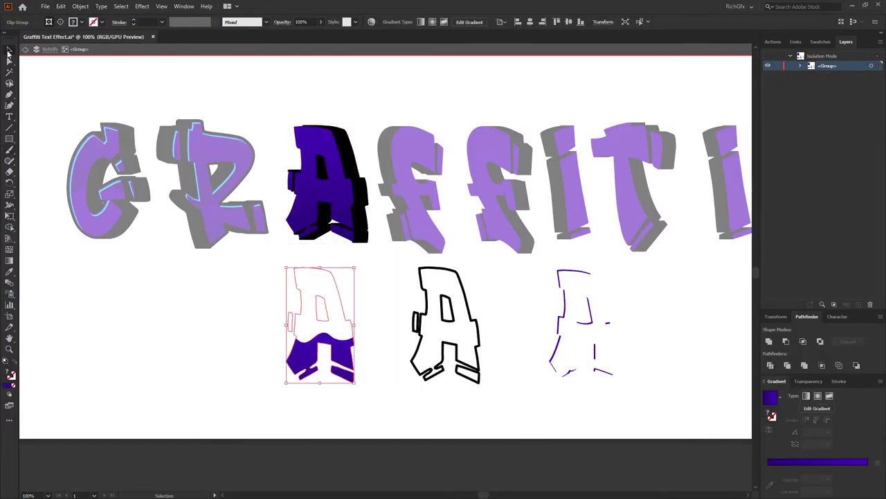
{"action": "right_click", "coordinate": [412, 313]}
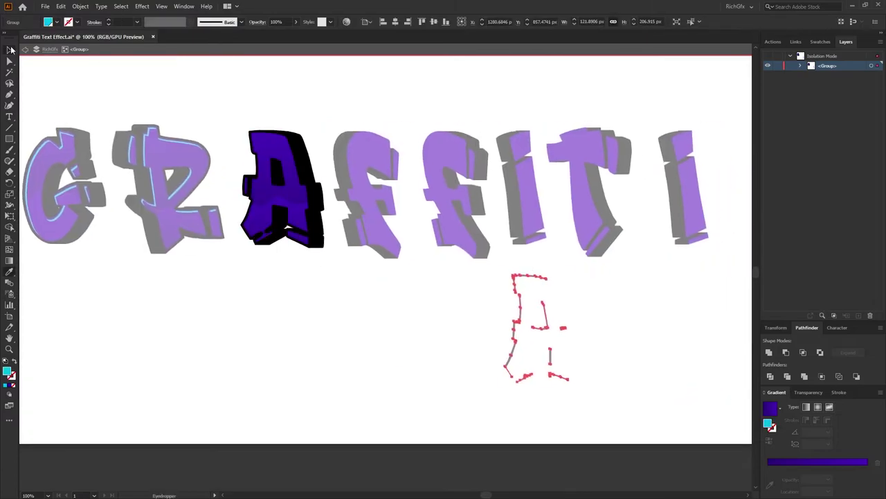
{"action": "left_click_drag", "start_coordinate": [459, 282], "coordinate": [547, 282]}
Reduce the third copy of the first F to offset highlight slivers with Minus Front and fill them with the cyan swatch.
{"action": "left_click", "coordinate": [80, 7]}
{"action": "mouse_move", "coordinate": [119, 229]}
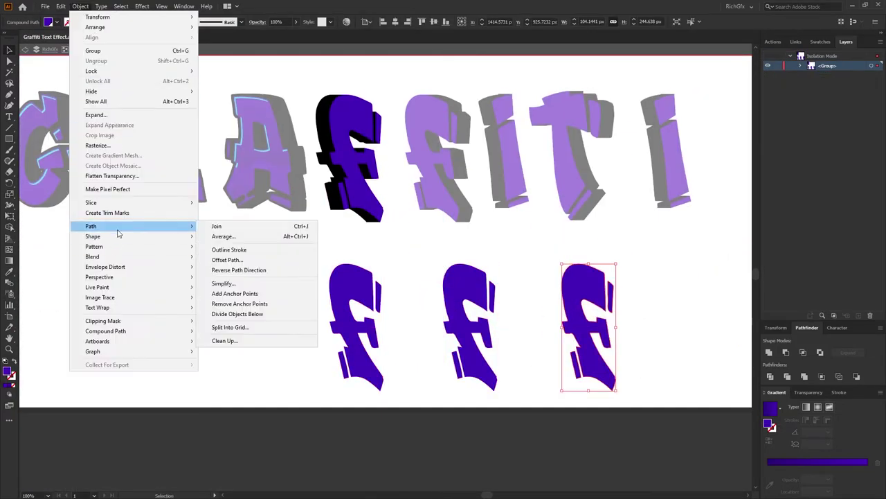
{"action": "key", "text": "Delete"}
{"action": "left_click", "coordinate": [60, 7]}
{"action": "left_click", "coordinate": [91, 81]}
{"action": "left_click", "coordinate": [785, 352]}
{"action": "left_click", "coordinate": [820, 42]}
{"action": "left_click", "coordinate": [783, 183]}
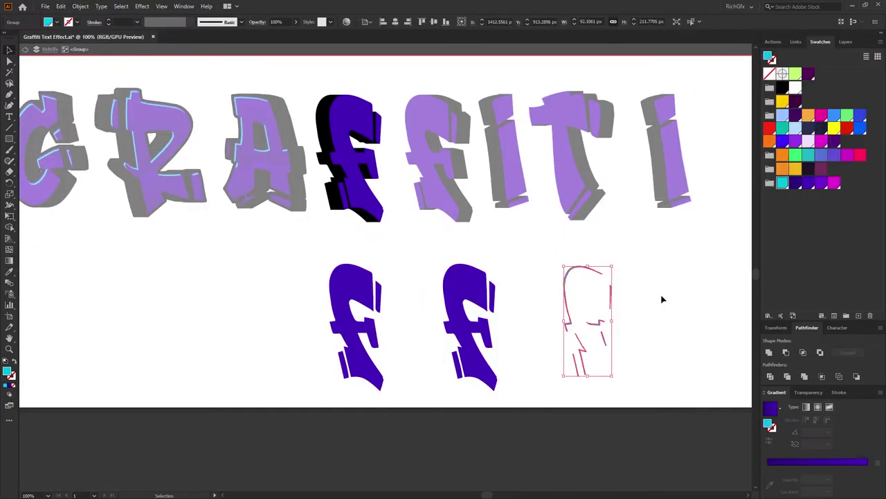
Convert the middle copy of the first F to an unfilled black outline.
{"action": "left_click", "coordinate": [470, 326]}
{"action": "key", "text": "slash"}
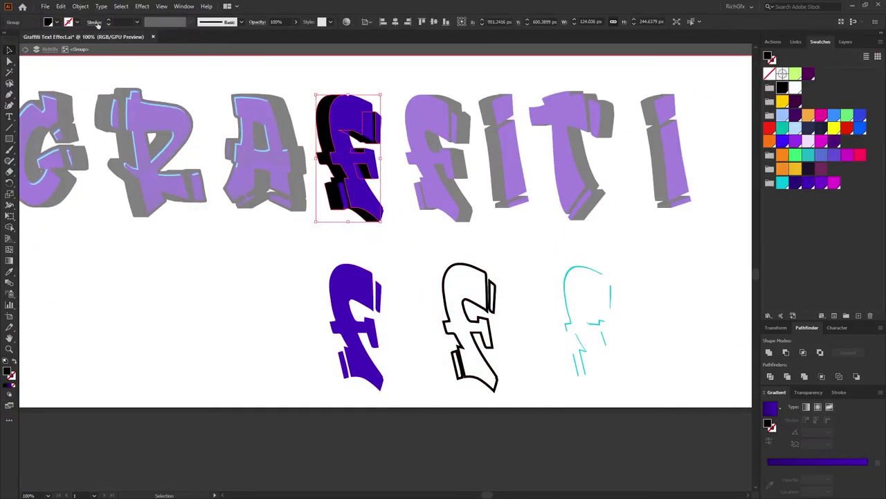
Add a black stroke to the first F's side faces and fill its front face with the 90° purple gradient.
{"action": "left_click", "coordinate": [348, 159]}
{"action": "key", "text": "ctrl+F10"}
{"action": "left_click", "coordinate": [357, 117]}
{"action": "key", "text": "period"}
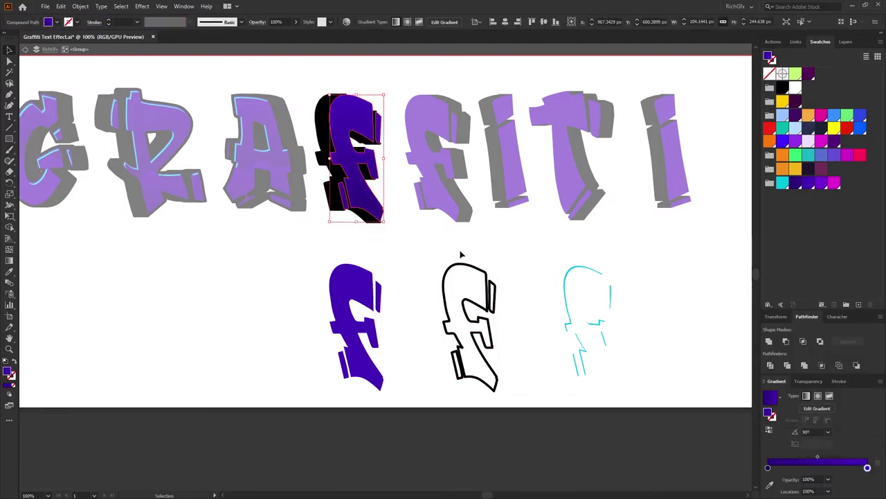
Draw a wavy Pencil shape over the remaining solid copy of the first F, clip it and centre it on the F.
{"action": "key", "text": "n"}
{"action": "mouse_move", "coordinate": [319, 352]}
{"action": "left_mouse_down"}
{"action": "mouse_move", "coordinate": [362, 402]}
{"action": "mouse_move", "coordinate": [318, 352]}
{"action": "left_mouse_up"}
{"action": "left_click_drag", "start_coordinate": [312, 409], "coordinate": [409, 276]}
{"action": "right_click", "coordinate": [409, 277]}
{"action": "left_click", "coordinate": [447, 374]}
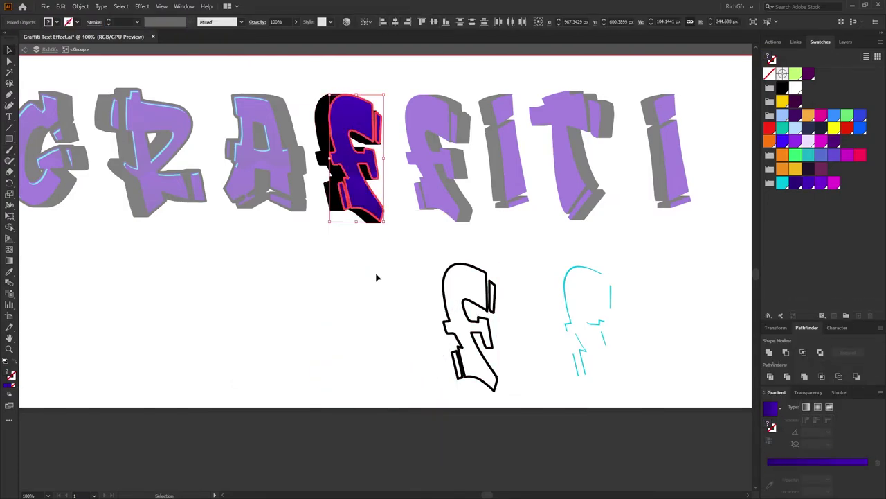
Centre the black outline horizontally and vertically on the first F's face and place the cyan slivers over it.
{"action": "left_click", "coordinate": [445, 298], "text": "shift"}
{"action": "left_click", "coordinate": [395, 22]}
{"action": "left_click", "coordinate": [433, 22]}
{"action": "left_click_drag", "start_coordinate": [324, 155], "coordinate": [310, 176]}
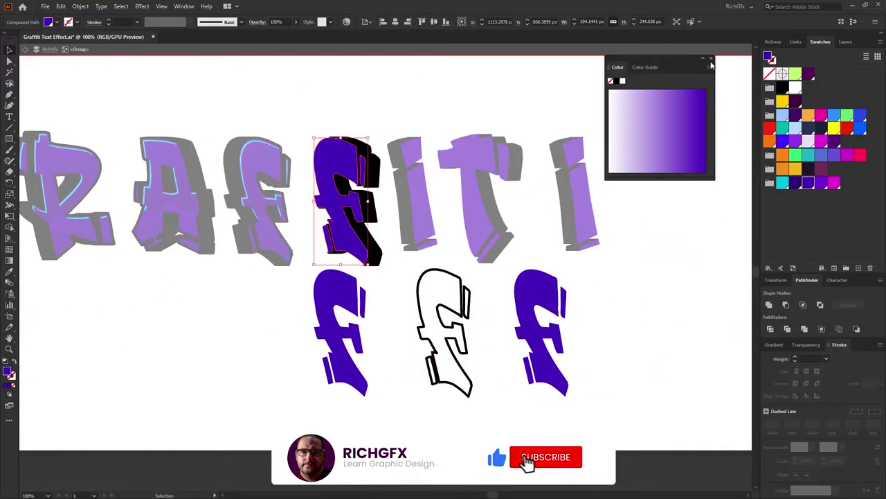
Reduce the third copy of the second F to cyan highlight slivers and apply the 90° gradient to the original's face.
{"action": "left_click", "coordinate": [497, 390]}
{"action": "left_click_drag", "start_coordinate": [497, 390], "coordinate": [596, 291]}
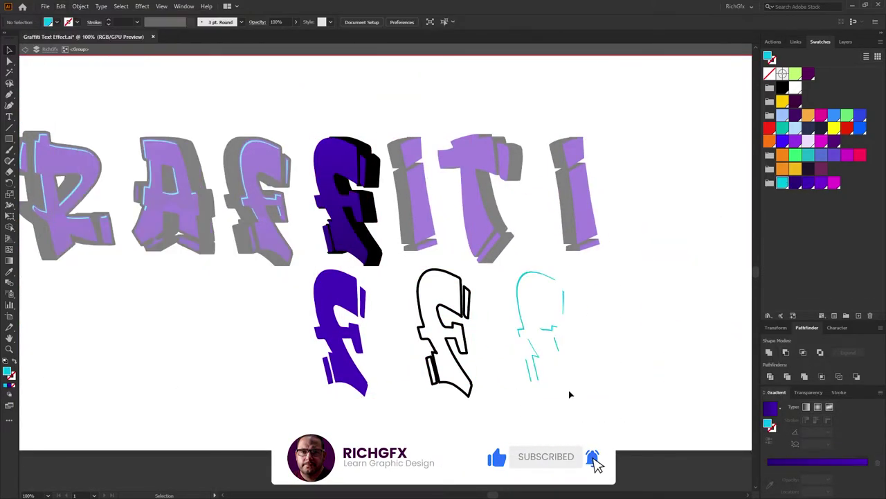
Draw a wavy shape over the lower part of the second F's solid copy and clip it inside that copy.
{"action": "mouse_move", "coordinate": [291, 358]}
{"action": "left_mouse_down"}
{"action": "mouse_move", "coordinate": [307, 350]}
{"action": "mouse_move", "coordinate": [291, 359]}
{"action": "left_mouse_up"}
{"action": "key", "text": "shift+x"}
{"action": "right_click", "coordinate": [355, 379]}
{"action": "left_click", "coordinate": [396, 310]}
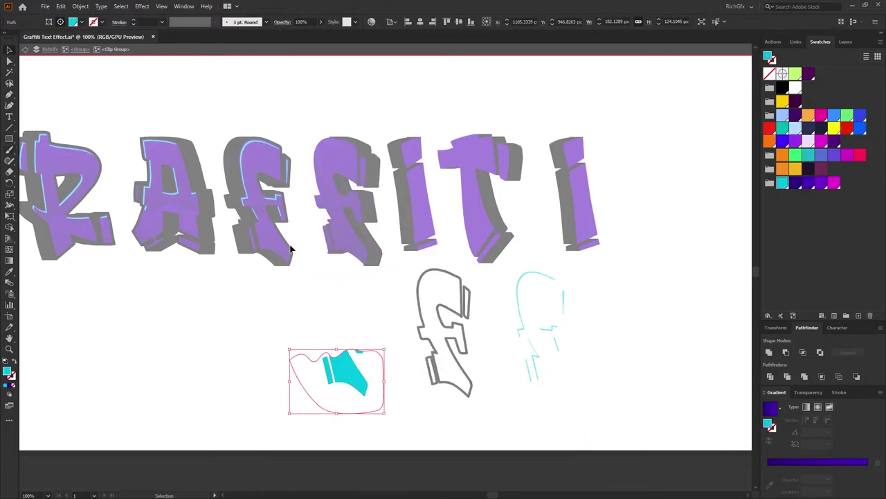
Recolour the clipped wavy shape from cyan to purple and centre it on the second F's face.
{"action": "left_click", "coordinate": [797, 184]}
{"action": "double_click", "coordinate": [378, 383]}
{"action": "double_click", "coordinate": [361, 380]}
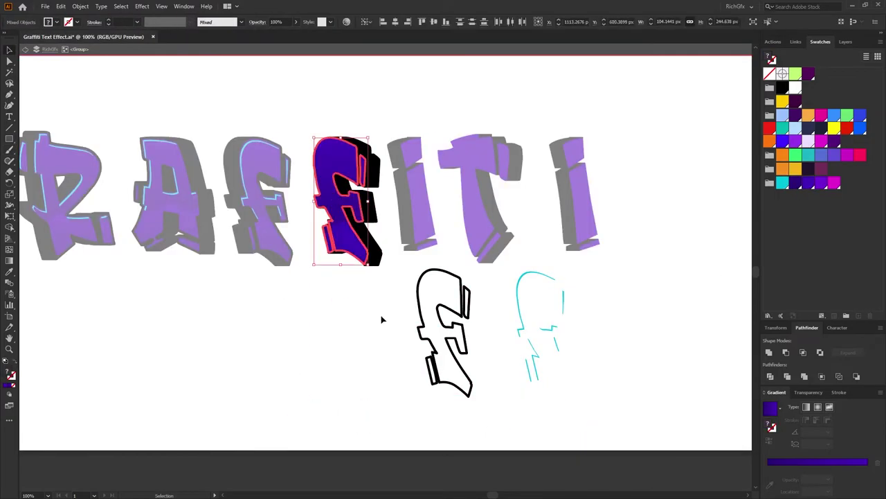
Centre the black outline copy horizontally and vertically on the second F's front face.
{"action": "left_click", "coordinate": [437, 318], "text": "shift"}
{"action": "left_click", "coordinate": [350, 198]}
{"action": "left_click", "coordinate": [396, 21]}
{"action": "left_click", "coordinate": [434, 21]}
{"action": "left_click", "coordinate": [383, 192]}
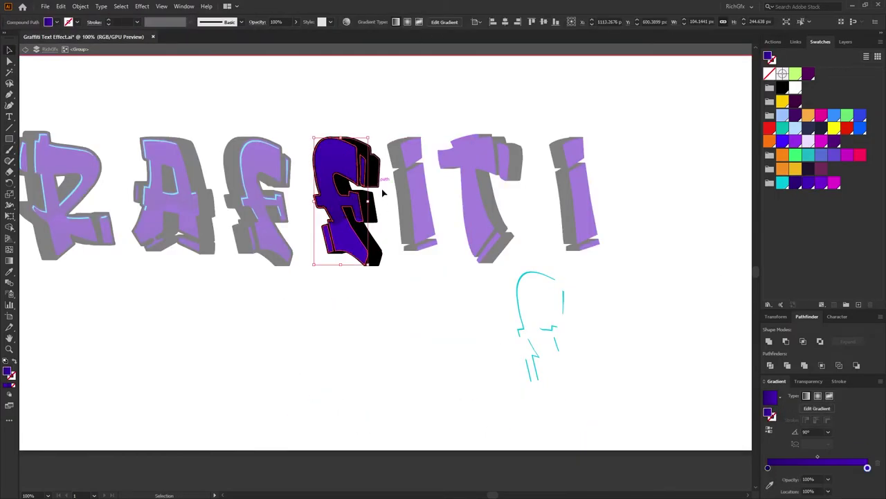
Place the cyan highlight slivers on the second F's front face and align them to its vertical centre.
{"action": "key", "text": "ctrl+z"}
{"action": "scroll", "coordinate": [338, 163], "scroll_direction": "up", "scroll_amount": 2}
{"action": "left_click", "coordinate": [318, 401]}
{"action": "left_click", "coordinate": [347, 208], "text": "shift"}
{"action": "left_click", "coordinate": [434, 21]}
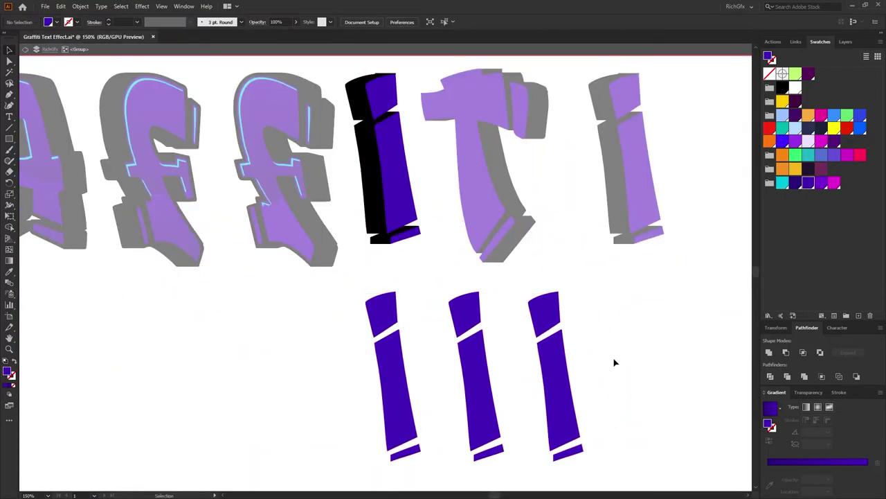
Give the first I's extrusion and the middle copy of its face rounded black outlines, leaving the copy unfilled.
{"action": "left_click_drag", "start_coordinate": [558, 374], "coordinate": [573, 373]}
{"action": "left_click", "coordinate": [362, 181]}
{"action": "left_click", "coordinate": [485, 381], "text": "shift"}
{"action": "left_click", "coordinate": [839, 392]}
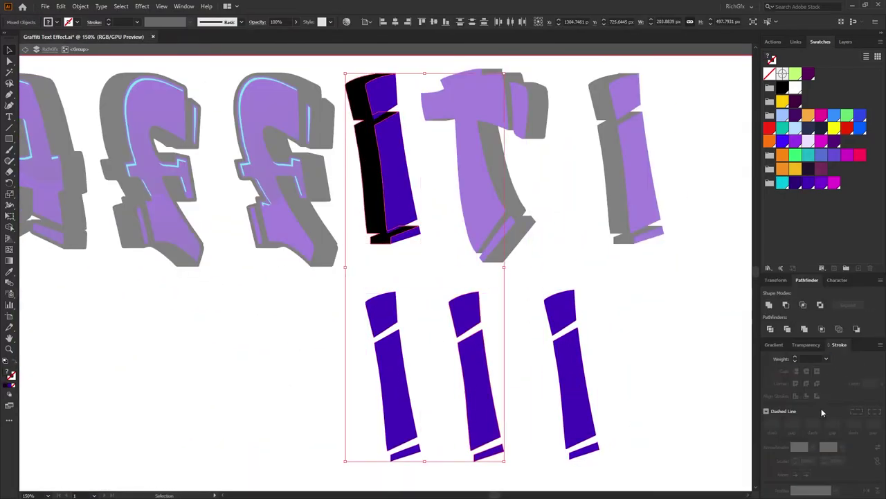
{"action": "left_click", "coordinate": [796, 356]}
{"action": "key", "text": "slash"}
Subtract an offset duplicate from the third copy of the first I's face and colour the remaining slivers cyan.
{"action": "left_click", "coordinate": [572, 373]}
{"action": "left_click", "coordinate": [61, 6]}
{"action": "left_click", "coordinate": [701, 247]}
{"action": "key", "text": "Delete"}
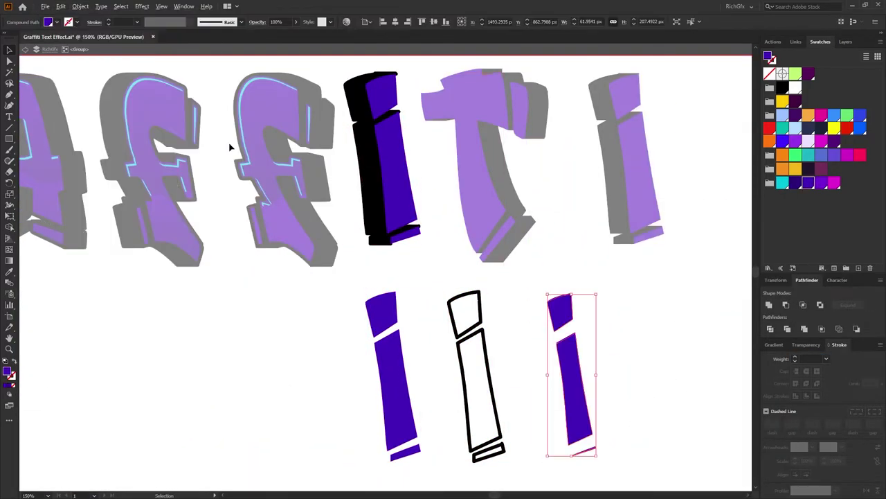
{"action": "left_click", "coordinate": [786, 304]}
{"action": "left_click", "coordinate": [783, 182]}
Draw a wavy shape over the lower part of the first I's solid copy and trim it to the letter.
{"action": "left_click", "coordinate": [312, 332]}
{"action": "key", "text": "shift+x"}
{"action": "left_click", "coordinate": [390, 372], "text": "shift"}
{"action": "left_click_drag", "start_coordinate": [371, 432], "coordinate": [401, 216]}
{"action": "left_click", "coordinate": [804, 305]}
Apply the purple gradient to the first I's original face and move the black outline copy onto it.
{"action": "left_click", "coordinate": [395, 173]}
{"action": "key", "text": "period"}
{"action": "left_click_drag", "start_coordinate": [493, 384], "coordinate": [409, 167]}
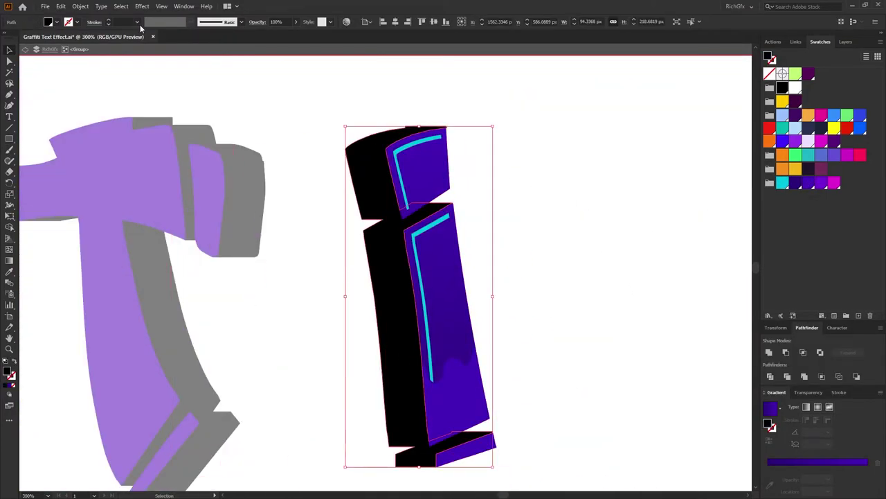
Give the last I's black extrusion a 4 pt black stroke with rounded corners.
{"action": "left_click", "coordinate": [137, 21]}
{"action": "left_click", "coordinate": [124, 93]}
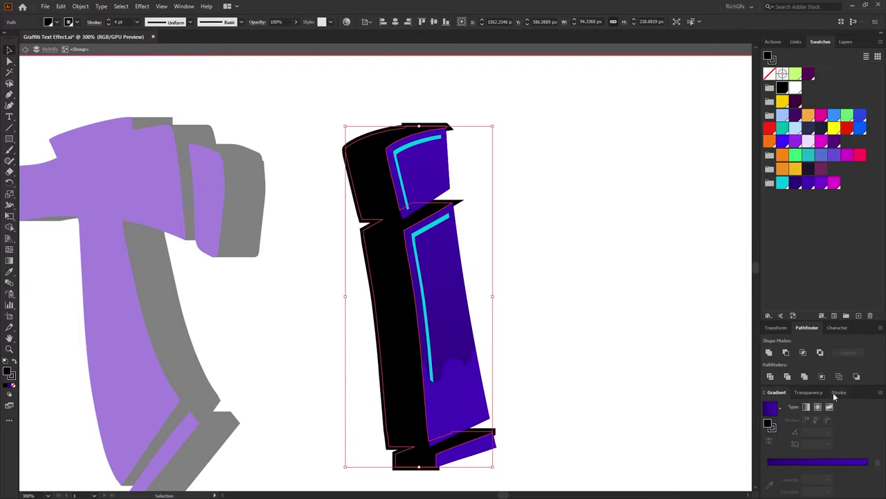
{"action": "left_click", "coordinate": [836, 392]}
{"action": "left_click", "coordinate": [806, 383]}
Move the cyan highlights and the wavy shape off the last I's gradient face to the empty area beside it.
{"action": "left_click", "coordinate": [432, 288]}
{"action": "mouse_move", "coordinate": [433, 287]}
{"action": "left_mouse_down"}
{"action": "mouse_move", "coordinate": [592, 287]}
{"action": "mouse_move", "coordinate": [701, 239]}
{"action": "left_mouse_up"}
{"action": "left_click", "coordinate": [444, 277]}
{"action": "key", "text": "ctrl+z"}
{"action": "key", "text": "ctrl+z"}
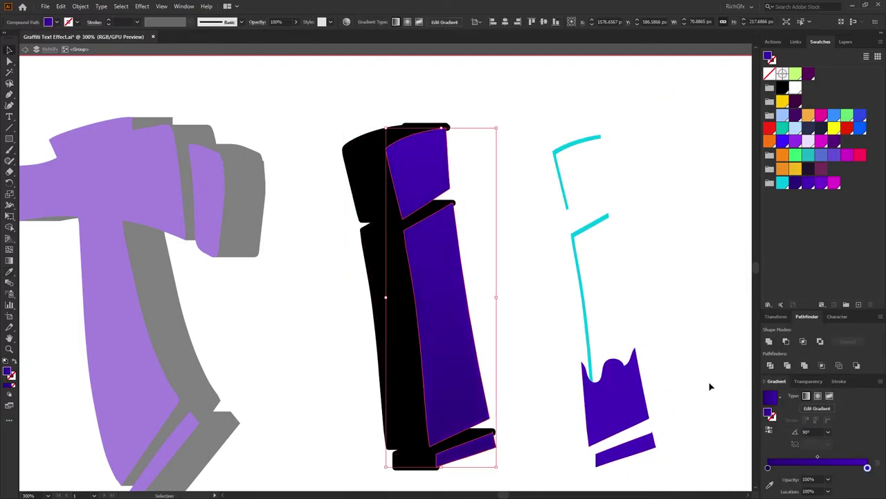
Add a 4 pt unfilled black outline to the last I's face and put the wavy shape and highlights back on it.
{"action": "left_click", "coordinate": [708, 386]}
{"action": "left_click_drag", "start_coordinate": [422, 201], "coordinate": [493, 201]}
{"action": "left_click", "coordinate": [837, 380]}
{"action": "left_click", "coordinate": [811, 358]}
{"action": "type", "text": "4"}
{"action": "left_click", "coordinate": [56, 22]}
{"action": "left_click", "coordinate": [9, 41]}
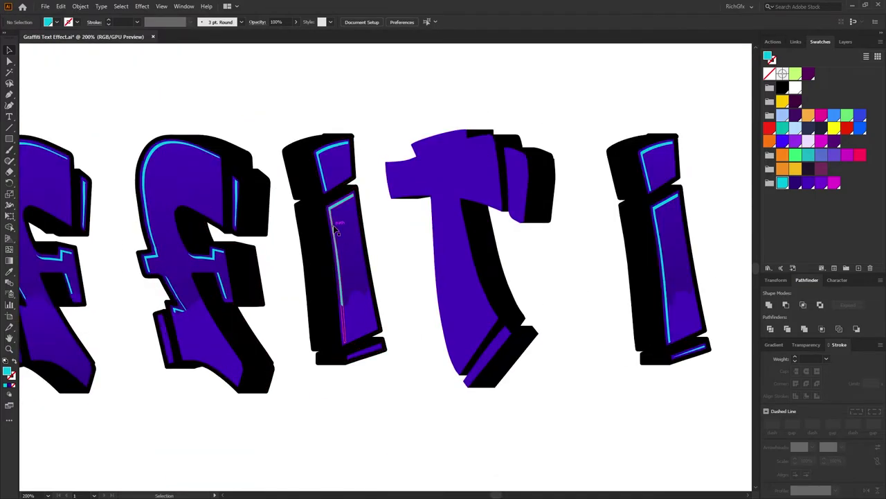
Add the missing cyan highlight to the foot piece of the first I.
{"action": "double_click", "coordinate": [334, 229]}
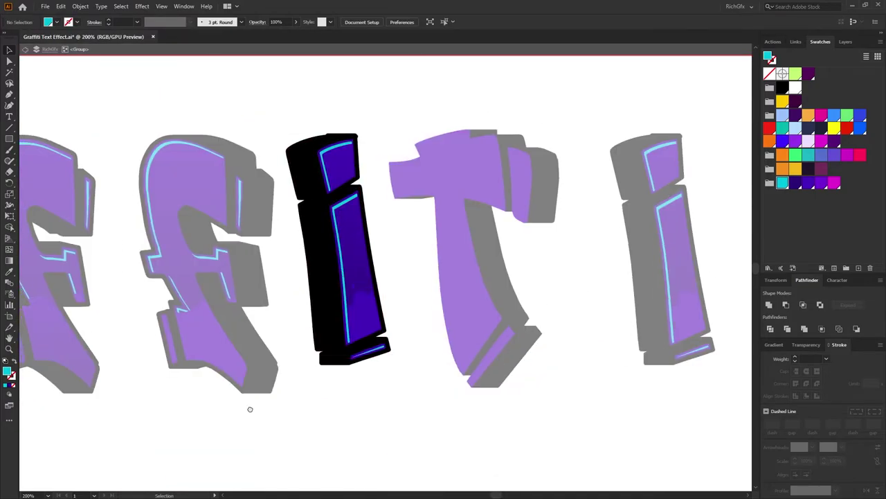
{"action": "double_click", "coordinate": [411, 299]}
{"action": "right_click", "coordinate": [411, 298]}
Place three copies of the T's face below it, and outline the unfilled middle copy and the extrusion in 4 pt rounded black.
{"action": "double_click", "coordinate": [372, 199]}
{"action": "right_click", "coordinate": [372, 198]}
{"action": "double_click", "coordinate": [324, 223]}
{"action": "right_click", "coordinate": [323, 223]}
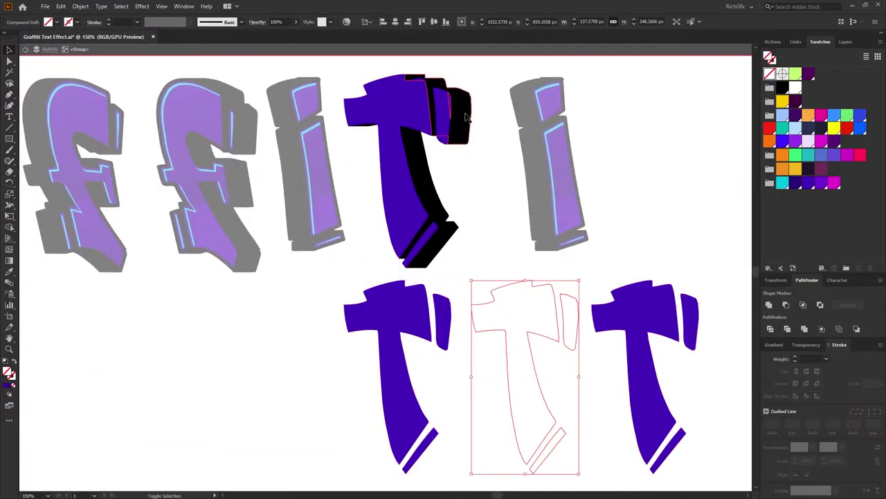
{"action": "left_click", "coordinate": [473, 337]}
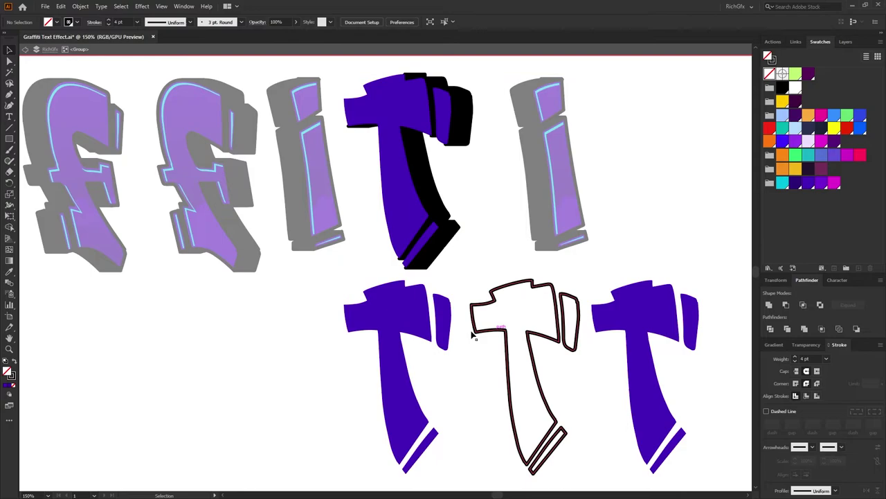
{"action": "left_click", "coordinate": [459, 139]}
Apply the gradient to the T's original face and clip a wavy shape inside the lower part of its first copy.
{"action": "left_click", "coordinate": [409, 325]}
{"action": "key", "text": "b"}
{"action": "left_click_drag", "start_coordinate": [361, 435], "coordinate": [363, 433]}
{"action": "key", "text": "shift+x"}
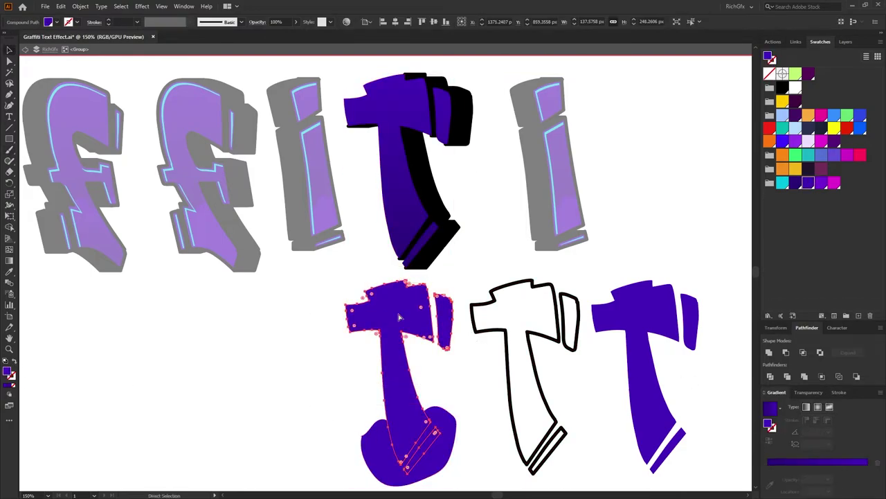
{"action": "key", "text": "ctrl+7"}
Centre the wavy shape and black outline on the T's face and turn the third copy into cyan highlights.
{"action": "left_click", "coordinate": [396, 22]}
{"action": "left_click", "coordinate": [435, 22]}
{"action": "right_click", "coordinate": [531, 340]}
{"action": "left_click", "coordinate": [675, 295]}
{"action": "left_click", "coordinate": [396, 21]}
{"action": "left_click_drag", "start_coordinate": [644, 350], "coordinate": [504, 347]}
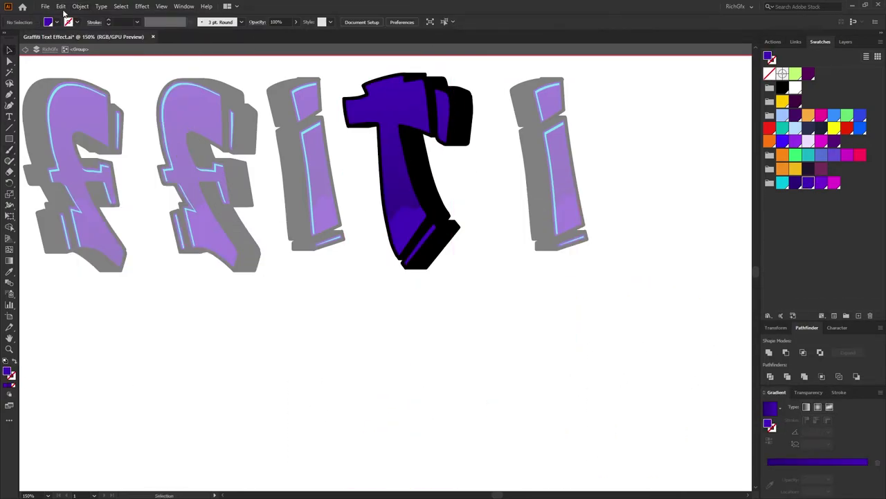
{"action": "right_click", "coordinate": [458, 288]}
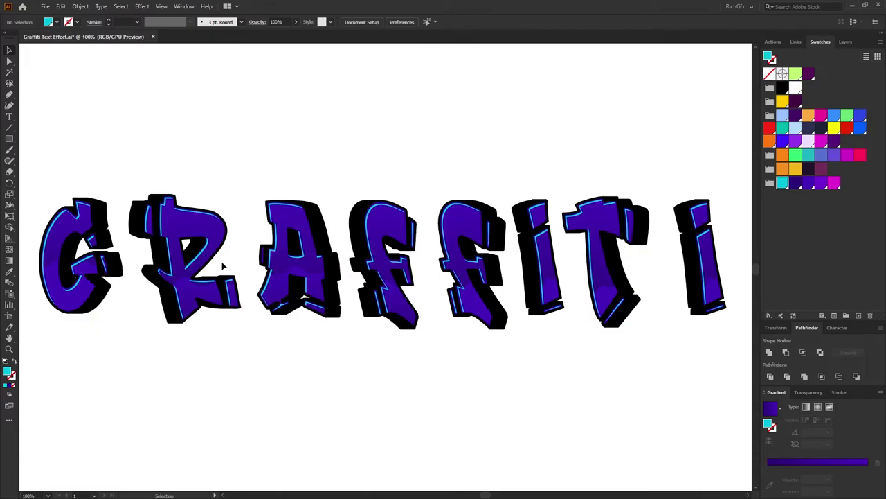
Move the R up against the G so that the two letters overlap slightly.
{"action": "left_click_drag", "start_coordinate": [223, 265], "coordinate": [206, 249]}
{"action": "left_click_drag", "start_coordinate": [209, 128], "coordinate": [292, 140]}
{"action": "scroll", "coordinate": [157, 198], "scroll_direction": "up", "scroll_amount": 1}
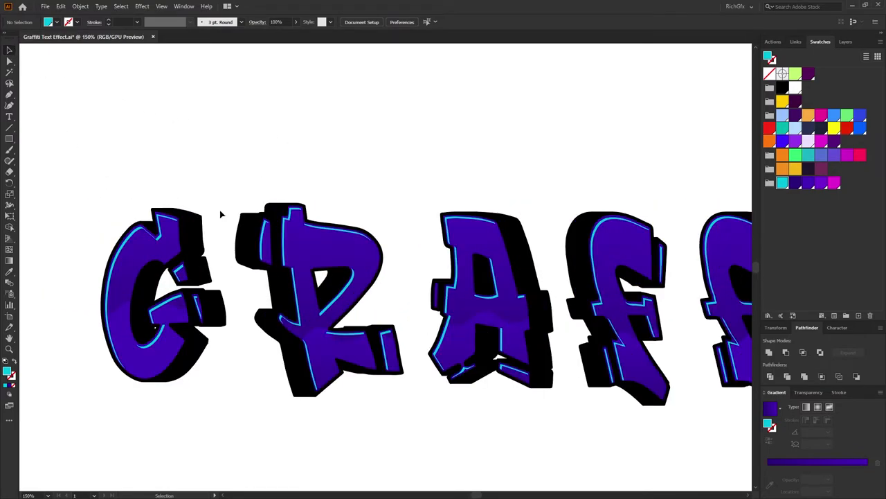
{"action": "left_click", "coordinate": [306, 243]}
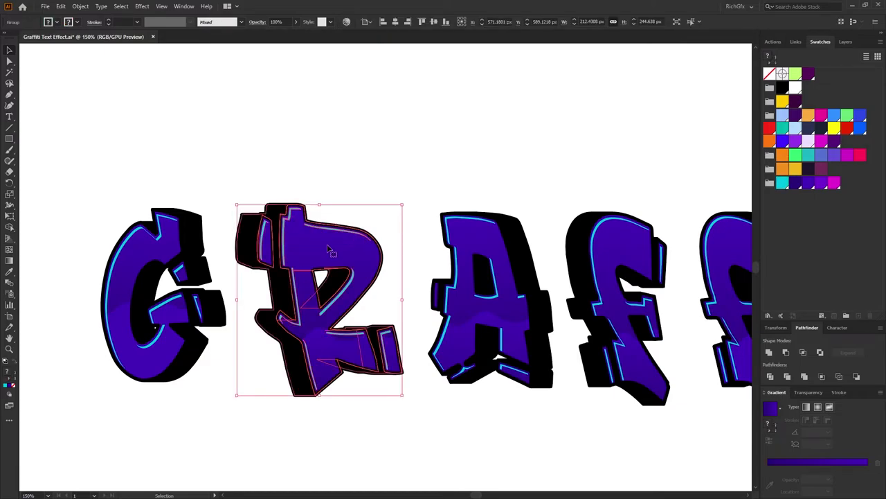
{"action": "left_click_drag", "start_coordinate": [312, 265], "coordinate": [264, 255]}
{"action": "left_click", "coordinate": [416, 388]}
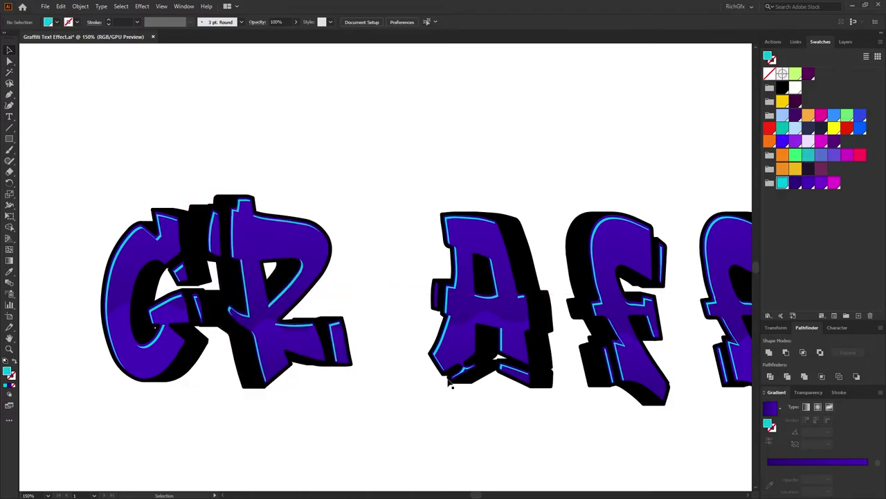
Move the A against the R and align its bottom edge with the G's.
{"action": "left_click_drag", "start_coordinate": [449, 306], "coordinate": [350, 303]}
{"action": "left_click", "coordinate": [156, 365]}
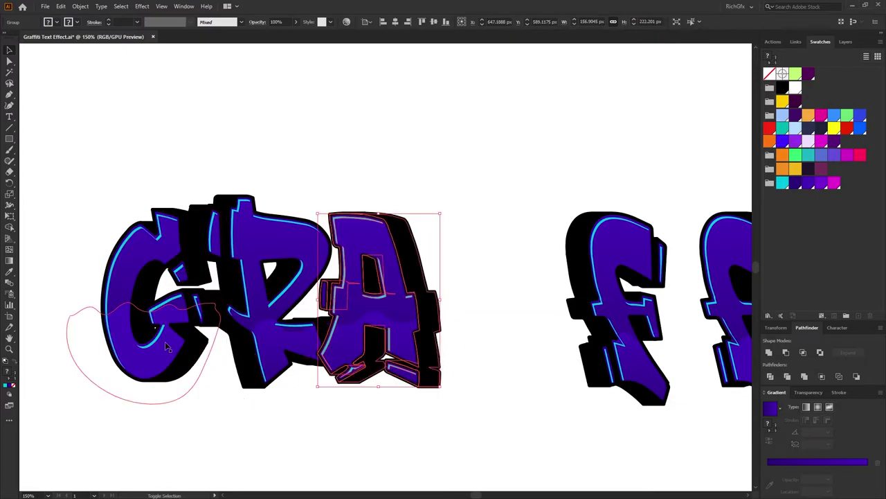
{"action": "left_click", "coordinate": [169, 348], "text": "shift"}
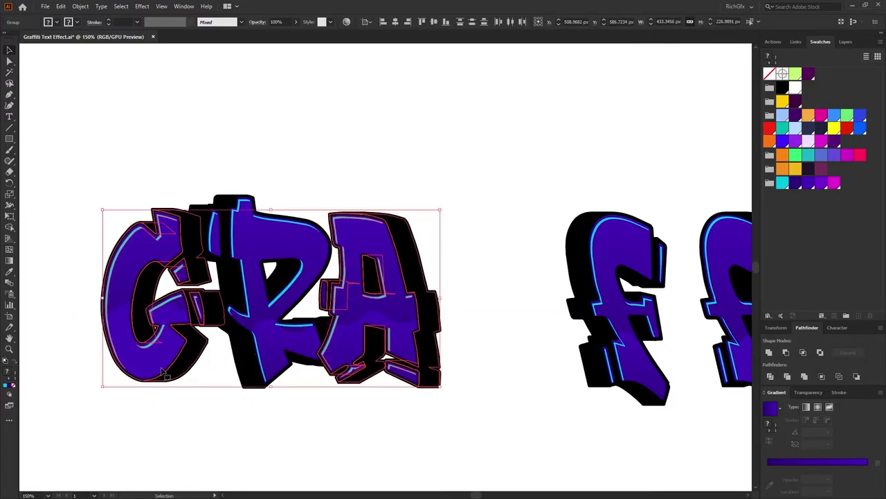
{"action": "left_click", "coordinate": [168, 349]}
{"action": "left_click", "coordinate": [446, 22]}
Align the first F's bottom edge with the A's and move it close against the A.
{"action": "left_click_drag", "start_coordinate": [484, 173], "coordinate": [385, 155]}
{"action": "left_click", "coordinate": [520, 235]}
{"action": "left_click", "coordinate": [277, 222], "text": "shift"}
{"action": "left_click", "coordinate": [446, 21]}
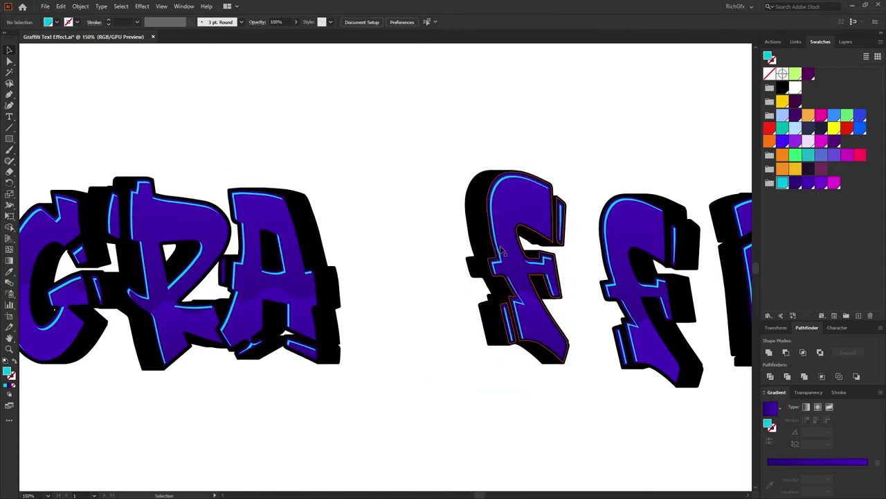
{"action": "left_click_drag", "start_coordinate": [520, 215], "coordinate": [367, 214]}
Bottom-align the second F with the other letters and move it against the first F.
{"action": "left_click", "coordinate": [639, 238]}
{"action": "left_click", "coordinate": [446, 21]}
{"action": "left_click_drag", "start_coordinate": [626, 226], "coordinate": [415, 226]}
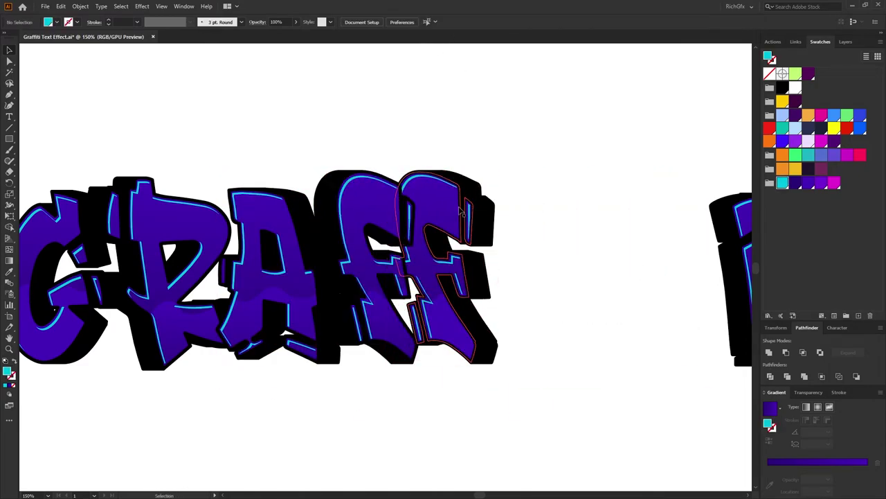
Move the first I against the second F and rotate it upright.
{"action": "left_click", "coordinate": [626, 263]}
{"action": "left_click_drag", "start_coordinate": [625, 263], "coordinate": [472, 233]}
{"action": "left_click_drag", "start_coordinate": [599, 249], "coordinate": [384, 258]}
{"action": "left_click_drag", "start_coordinate": [424, 172], "coordinate": [435, 181]}
{"action": "left_click_drag", "start_coordinate": [392, 263], "coordinate": [363, 275]}
Move the T against the first I with a slight rotation and bottom-align it with the other letters.
{"action": "left_click", "coordinate": [492, 214]}
{"action": "left_click_drag", "start_coordinate": [696, 245], "coordinate": [419, 253]}
{"action": "left_click_drag", "start_coordinate": [493, 165], "coordinate": [436, 170]}
{"action": "left_click", "coordinate": [99, 291], "text": "shift"}
{"action": "left_click", "coordinate": [99, 291]}
{"action": "left_click", "coordinate": [446, 21]}
{"action": "left_click", "coordinate": [471, 111]}
{"action": "left_click", "coordinate": [426, 257]}
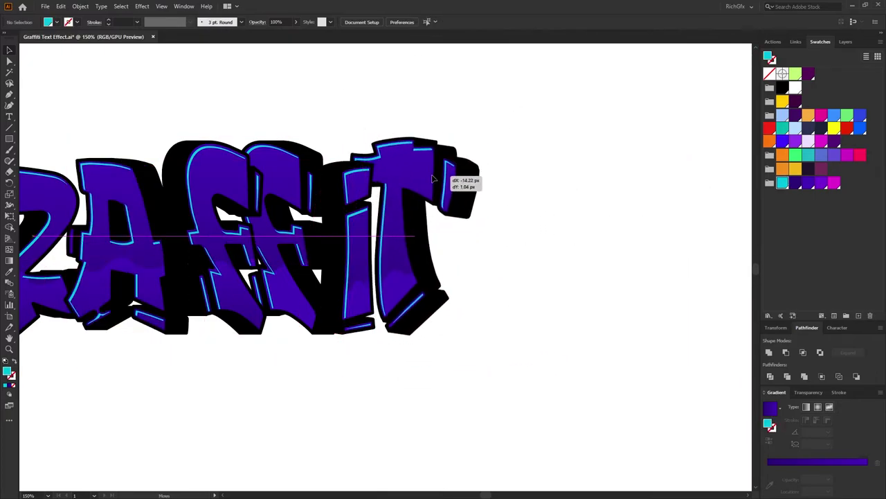
Rotate the last I and fit it close against the T on the same baseline.
{"action": "left_click_drag", "start_coordinate": [527, 235], "coordinate": [338, 236]}
{"action": "left_click_drag", "start_coordinate": [595, 234], "coordinate": [349, 234]}
{"action": "left_click", "coordinate": [539, 260]}
{"action": "left_click_drag", "start_coordinate": [367, 269], "coordinate": [476, 262]}
{"action": "left_click", "coordinate": [218, 298], "text": "shift"}
{"action": "left_click", "coordinate": [533, 174]}
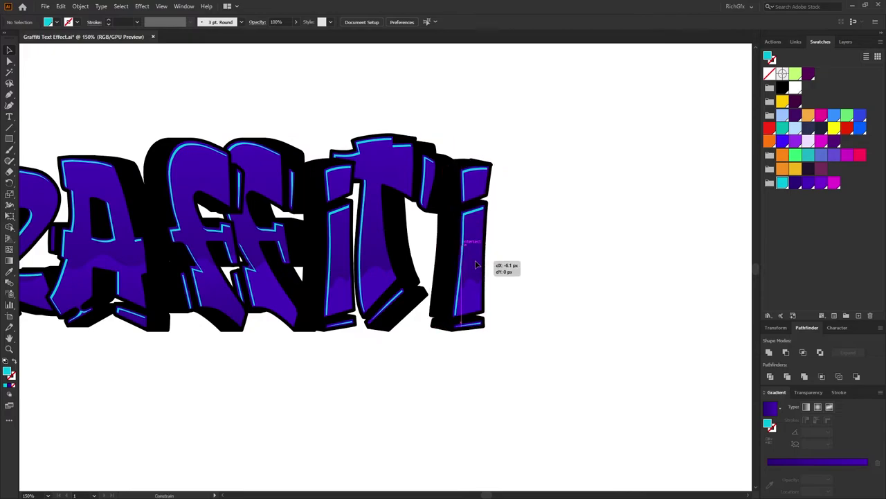
Group all the letters of the word and centre the group horizontally and vertically on the artboard.
{"action": "scroll", "coordinate": [476, 261], "scroll_direction": "down", "scroll_amount": 3}
{"action": "scroll", "coordinate": [311, 246], "scroll_direction": "up", "scroll_amount": 3}
{"action": "left_click", "coordinate": [201, 291]}
{"action": "left_click", "coordinate": [331, 234], "text": "shift"}
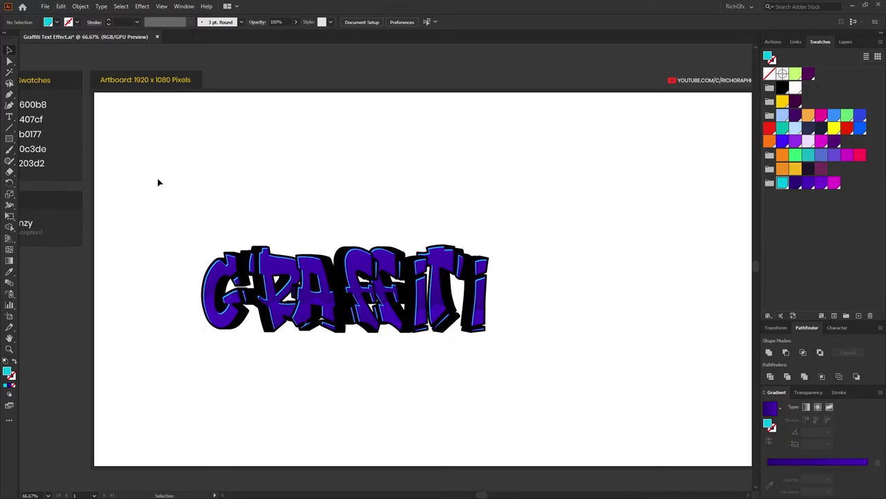
{"action": "left_click_drag", "start_coordinate": [159, 177], "coordinate": [575, 392]}
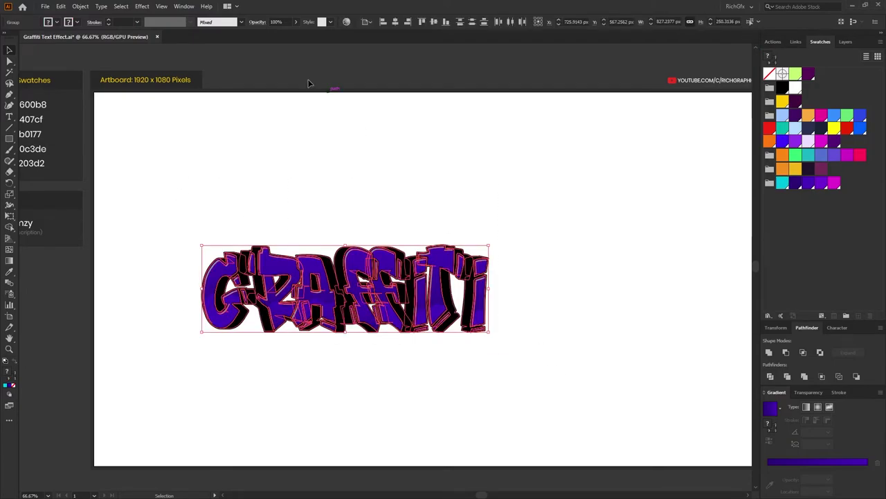
{"action": "left_click", "coordinate": [80, 7]}
{"action": "left_click", "coordinate": [97, 50]}
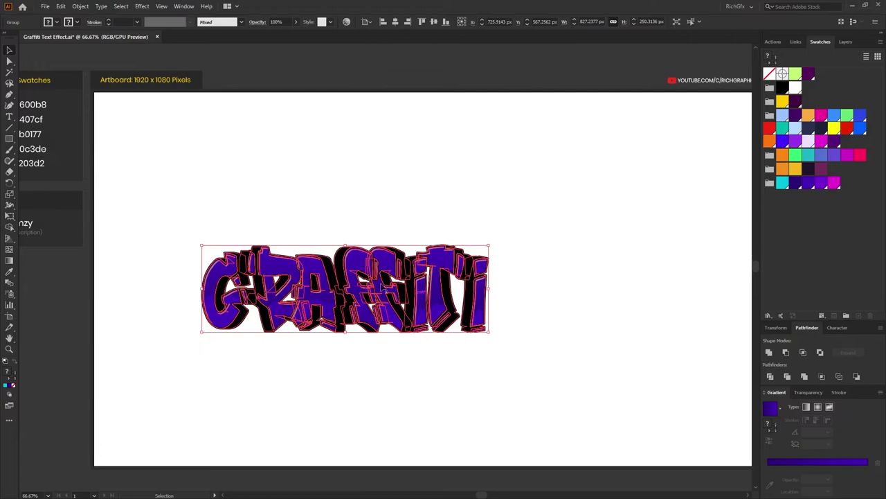
{"action": "left_click", "coordinate": [395, 22]}
{"action": "left_click", "coordinate": [435, 22]}
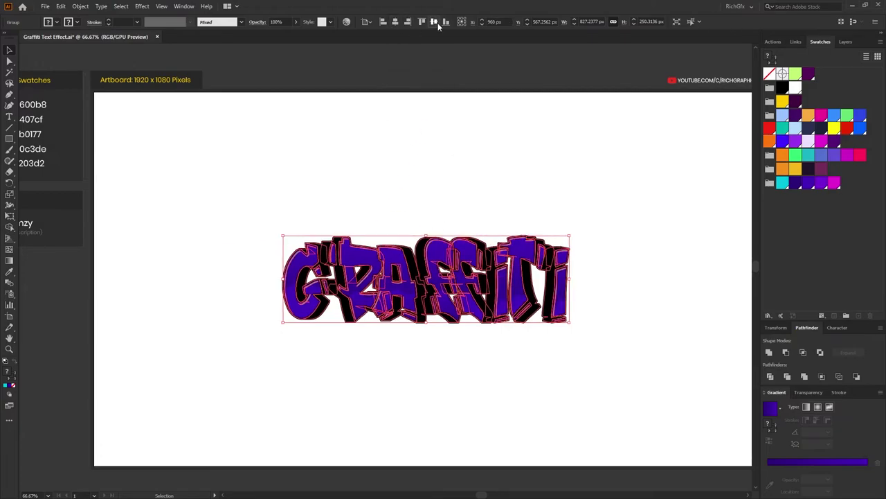
{"action": "left_click", "coordinate": [627, 304]}
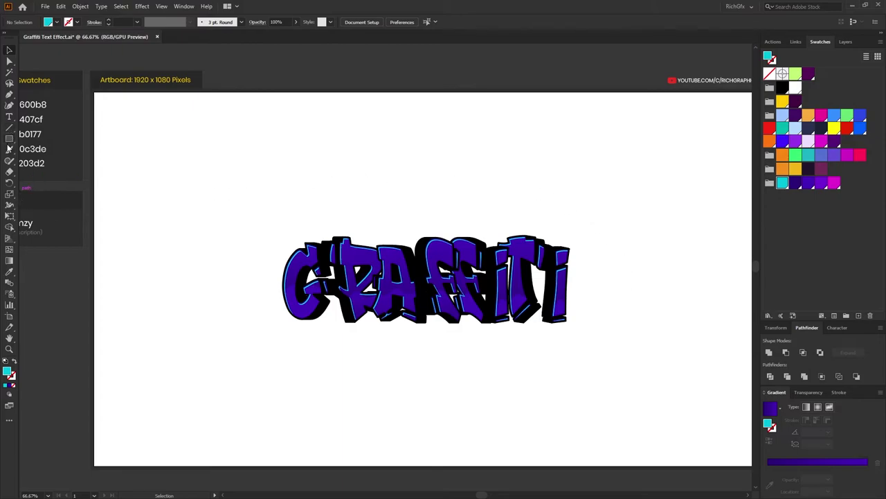
Create a 1920 x 1080 px rectangle and centre it on the artboard.
{"action": "left_click", "coordinate": [286, 163]}
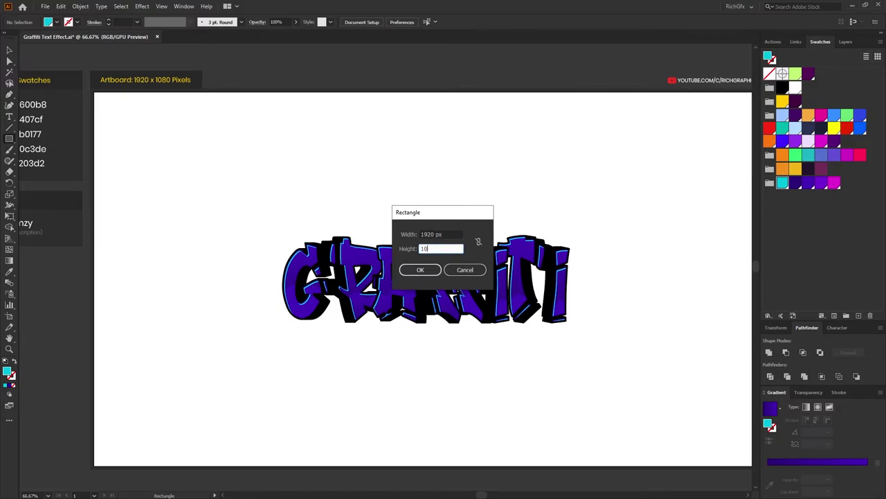
{"action": "type", "text": "1080"}
{"action": "key", "text": "Return"}
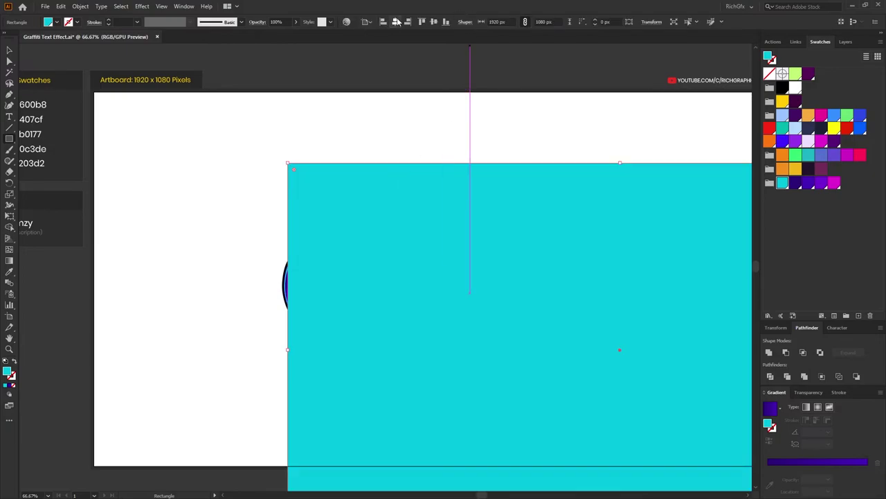
{"action": "left_click", "coordinate": [397, 22]}
{"action": "left_click", "coordinate": [434, 21]}
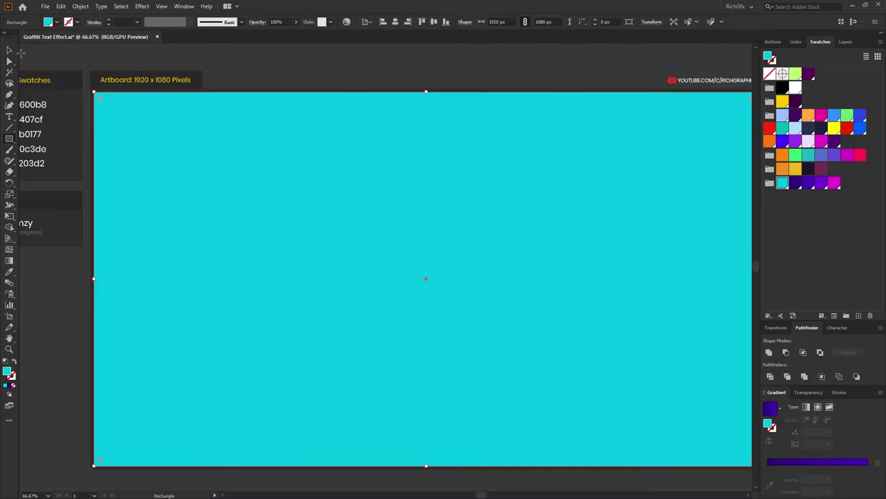
Send the rectangle to the back and fill it with the dark purple swatch.
{"action": "right_click", "coordinate": [470, 140]}
{"action": "mouse_move", "coordinate": [544, 295]}
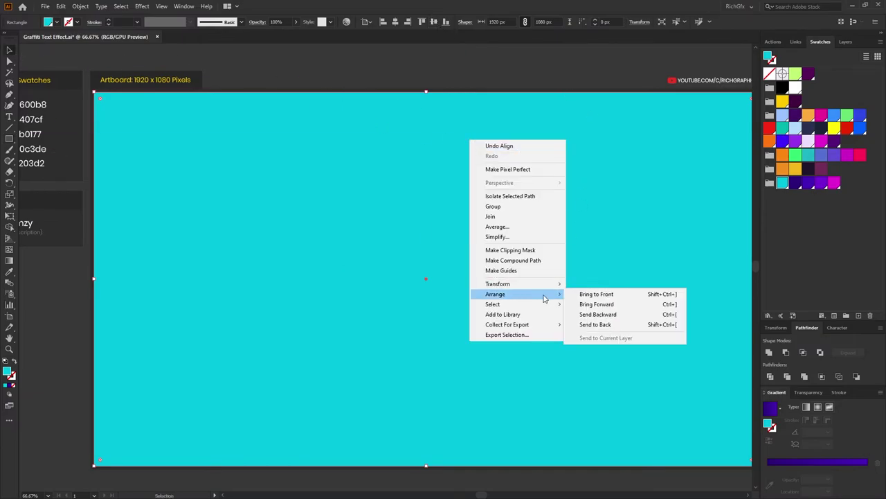
{"action": "left_click", "coordinate": [624, 324]}
{"action": "left_click", "coordinate": [795, 182]}
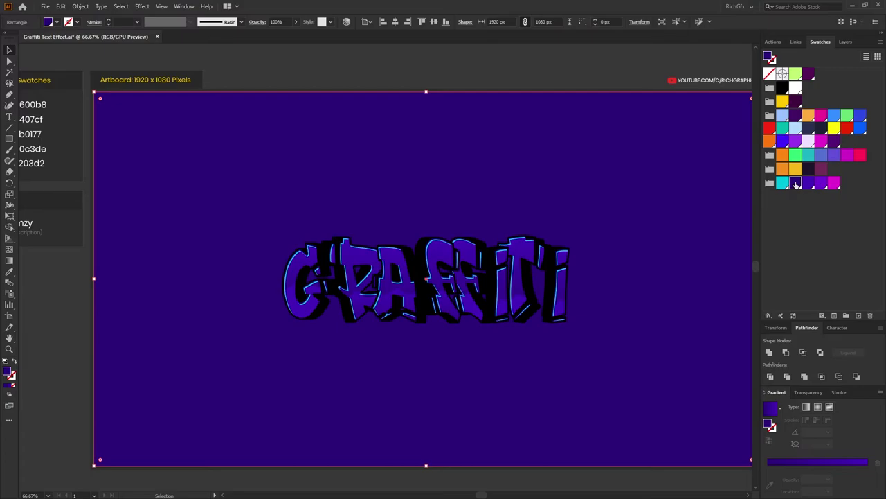
Lock the background rectangle in the RichGfx layer.
{"action": "left_click", "coordinate": [846, 42]}
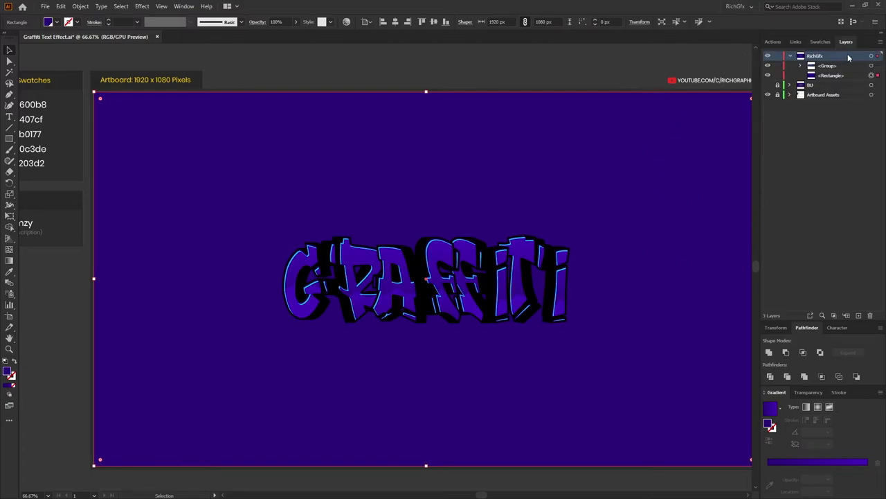
{"action": "left_click", "coordinate": [777, 75]}
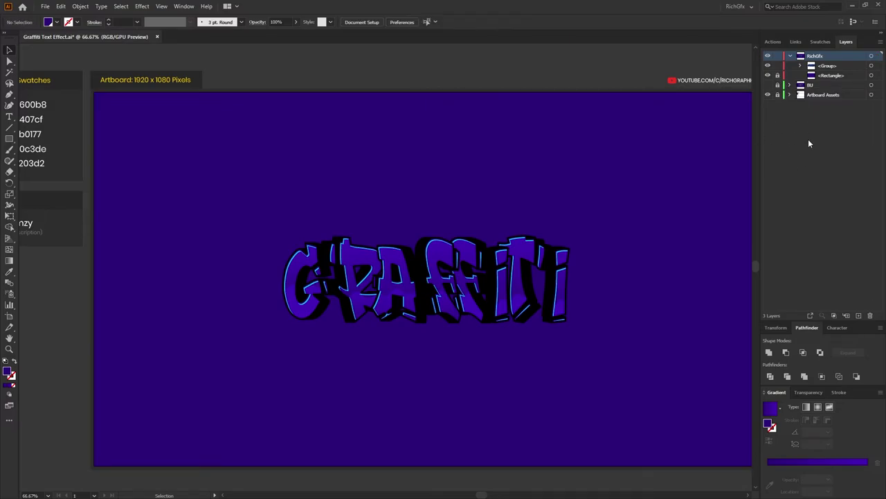
{"action": "left_click_drag", "start_coordinate": [641, 223], "coordinate": [617, 207]}
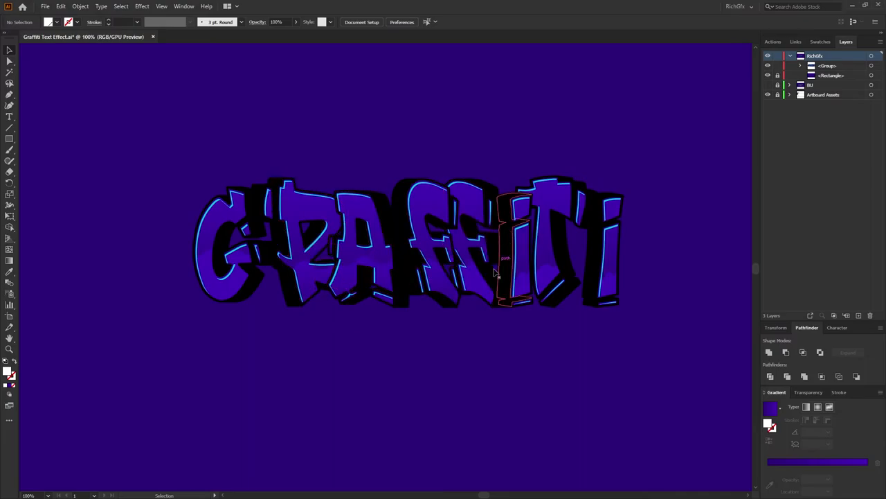
Duplicate the GRAFFITI lettering group above the original and unite the copy into a single silhouette.
{"action": "left_click", "coordinate": [415, 238]}
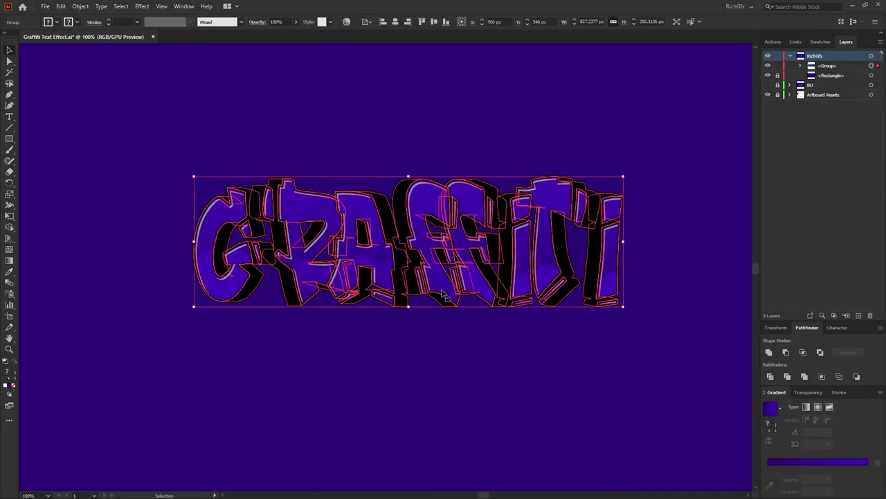
{"action": "left_click_drag", "start_coordinate": [444, 294], "coordinate": [452, 154]}
{"action": "left_click_drag", "start_coordinate": [691, 132], "coordinate": [678, 201]}
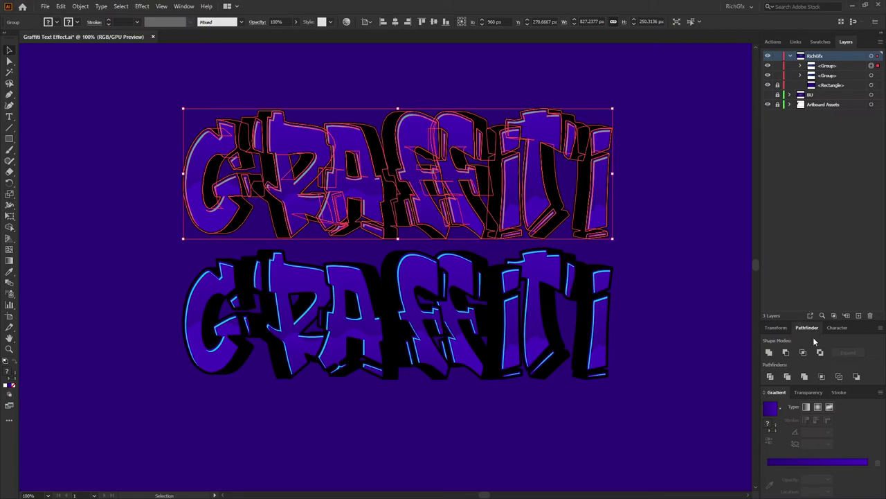
{"action": "left_click", "coordinate": [805, 377]}
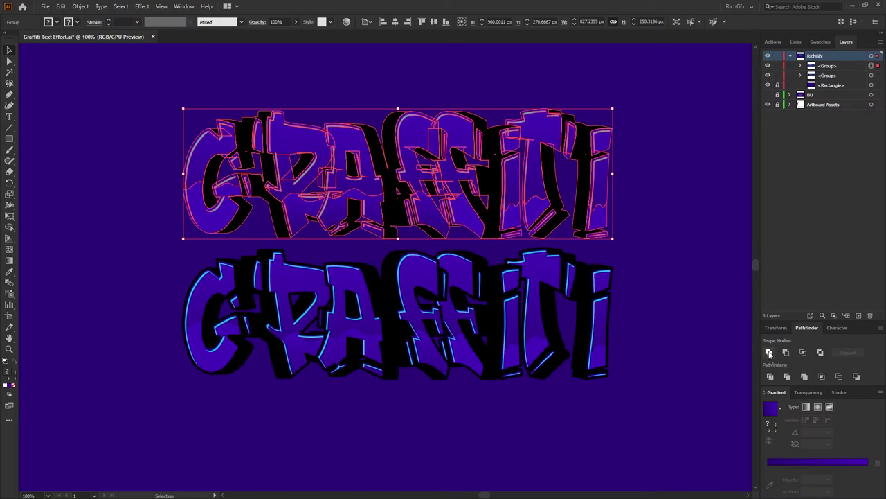
{"action": "left_click", "coordinate": [768, 352]}
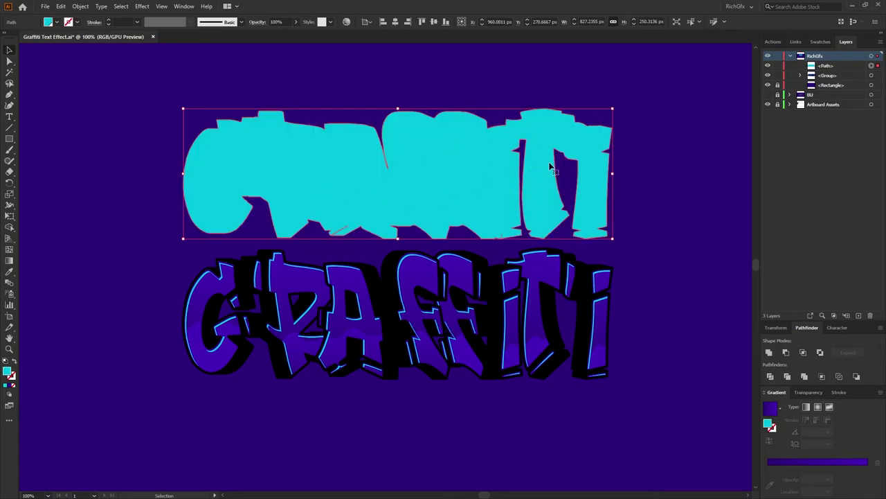
Offset the cyan silhouette's path by 4 px with round joins and unite the offset with the silhouette.
{"action": "left_click", "coordinate": [81, 7]}
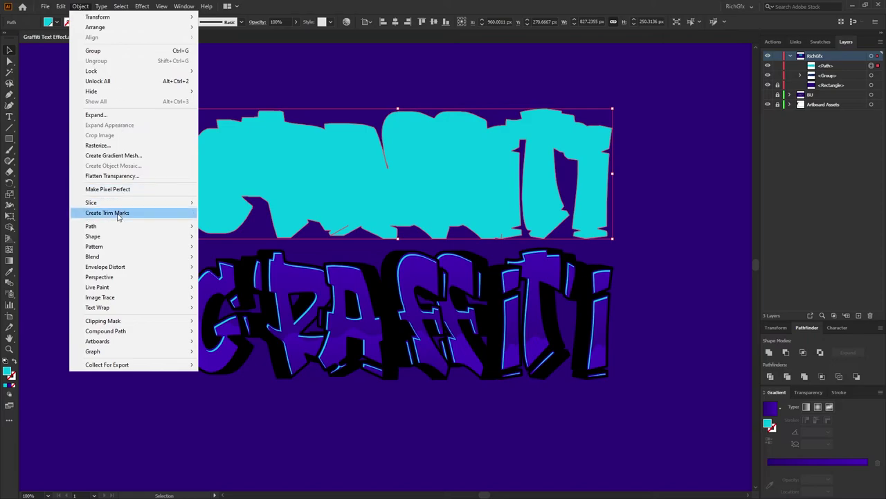
{"action": "mouse_move", "coordinate": [119, 228]}
{"action": "left_click", "coordinate": [257, 260]}
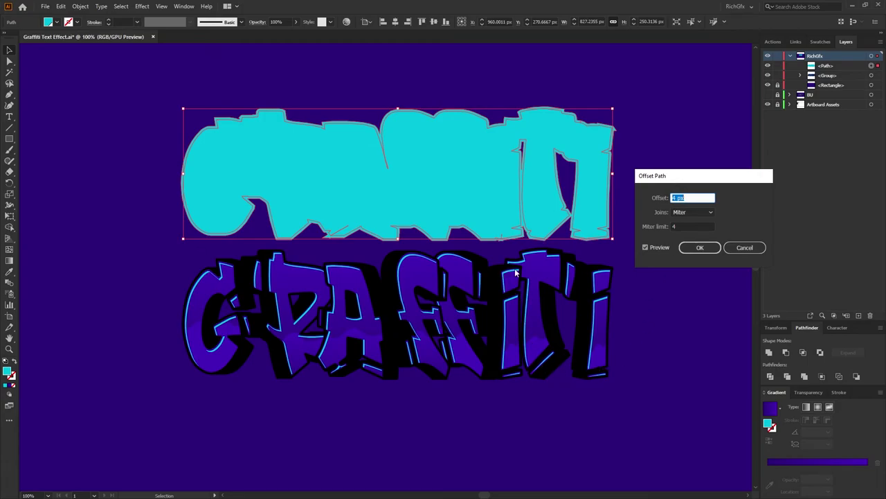
{"action": "left_click", "coordinate": [696, 225]}
{"action": "left_click", "coordinate": [702, 212]}
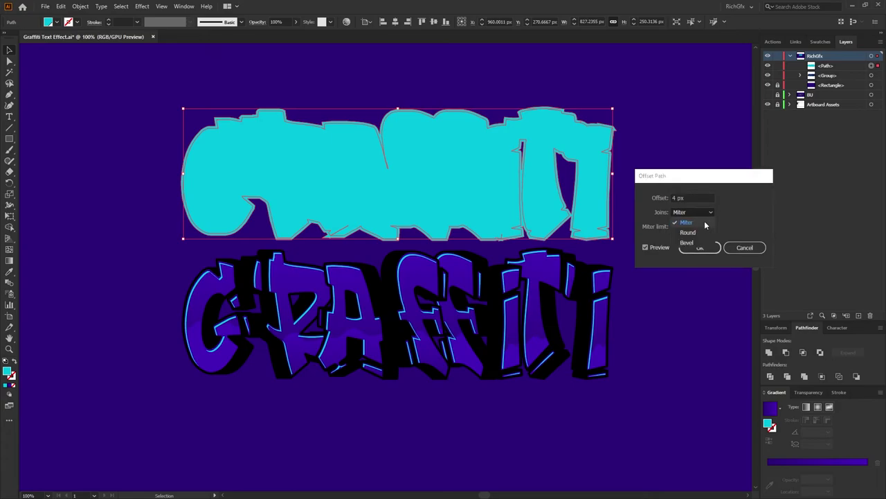
{"action": "left_click", "coordinate": [703, 232]}
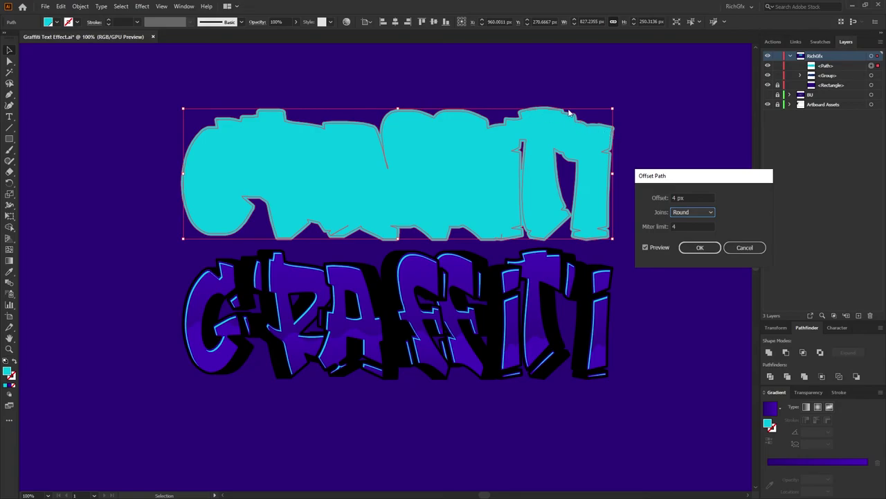
{"action": "left_click", "coordinate": [698, 248]}
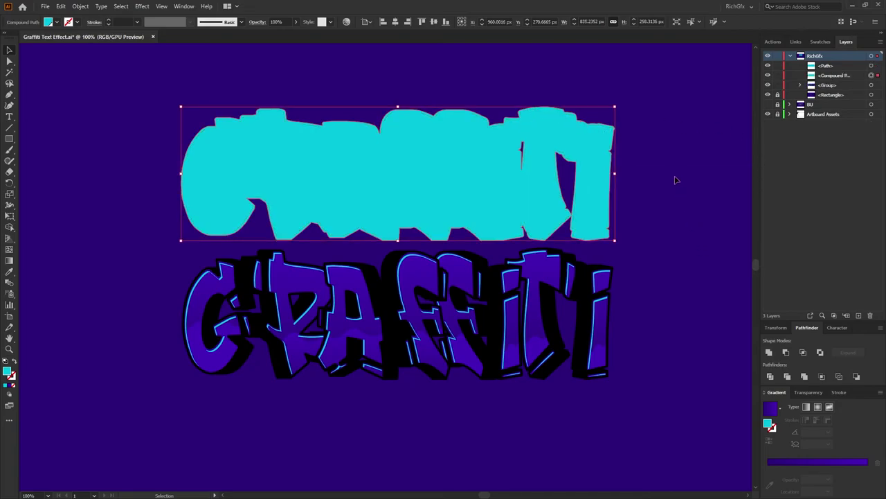
{"action": "left_click_drag", "start_coordinate": [705, 225], "coordinate": [110, 108]}
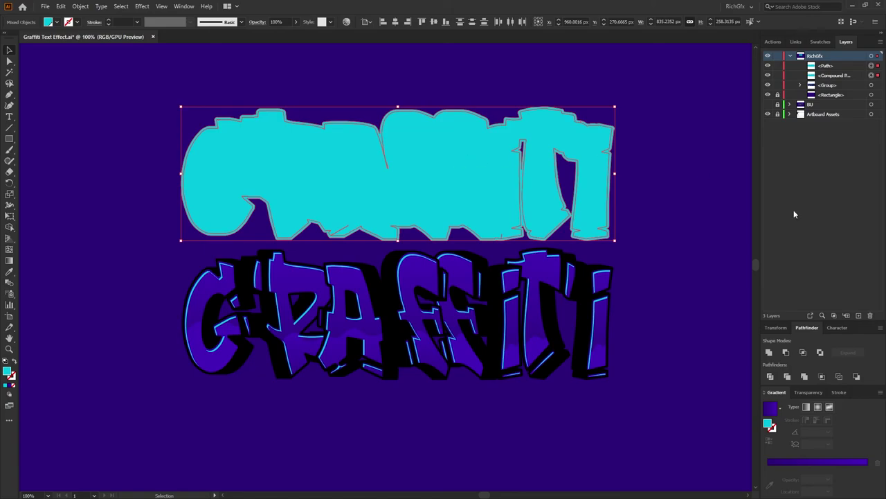
{"action": "left_click", "coordinate": [769, 352]}
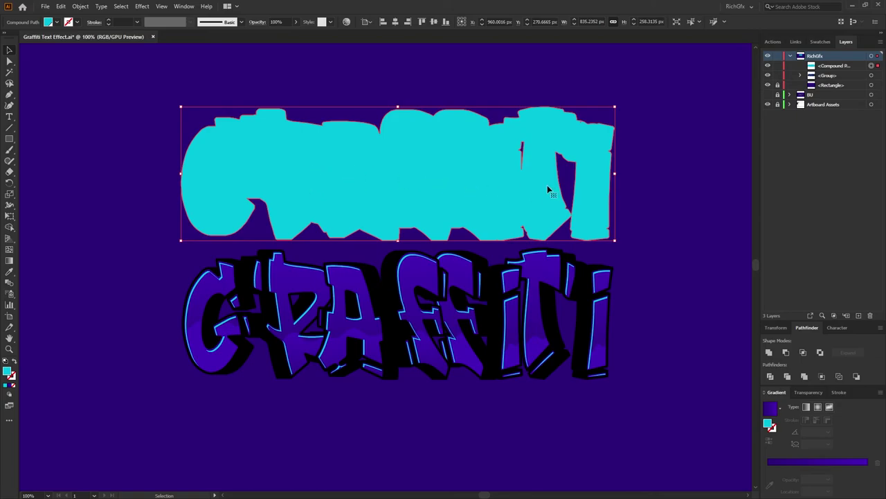
Release the silhouette's compound path and unite the resulting paths to fill the inner holes.
{"action": "left_click", "coordinate": [82, 7]}
{"action": "mouse_move", "coordinate": [187, 331]}
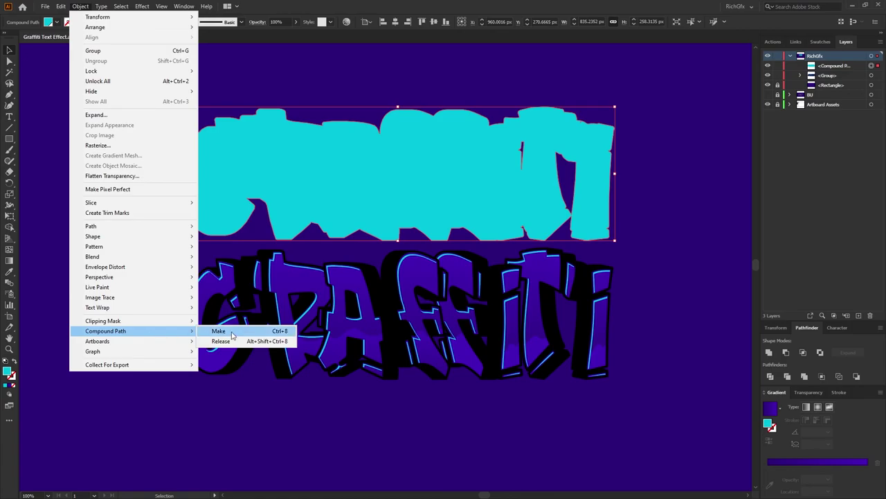
{"action": "left_click", "coordinate": [251, 344]}
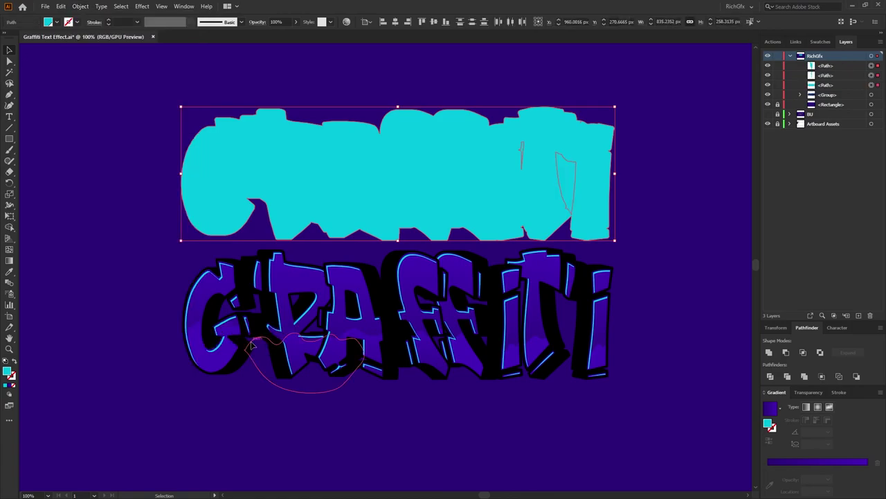
{"action": "left_click", "coordinate": [770, 353]}
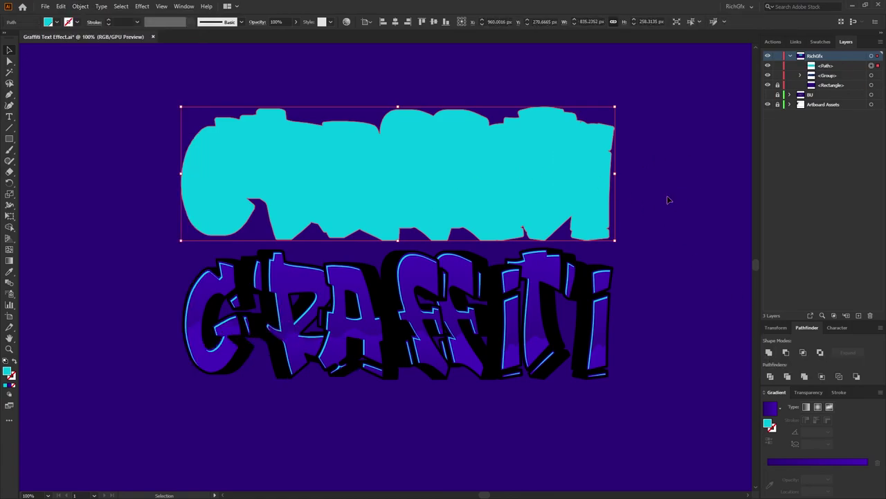
{"action": "left_click", "coordinate": [640, 154]}
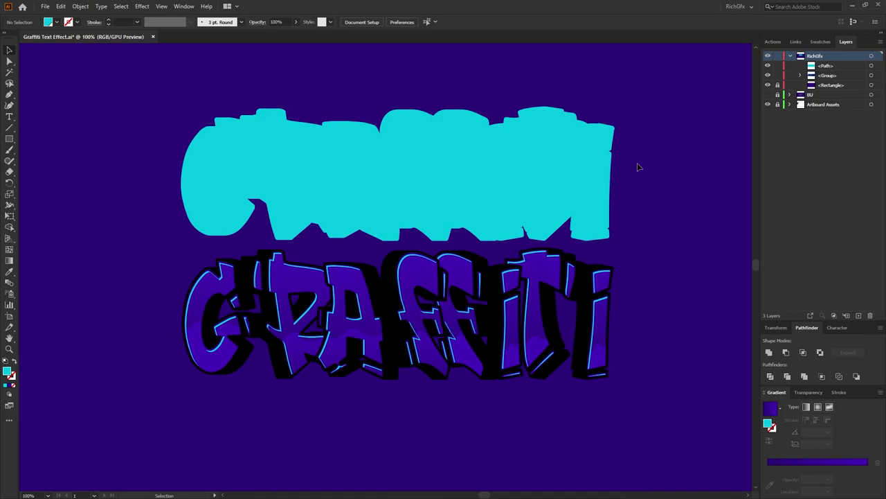
Fill the united cyan silhouette with black.
{"action": "left_click", "coordinate": [484, 129]}
{"action": "left_click", "coordinate": [49, 22]}
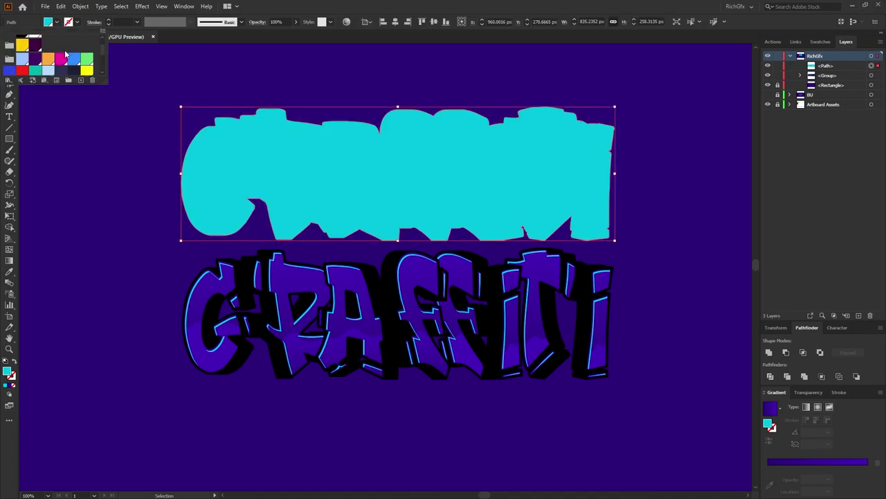
{"action": "left_click", "coordinate": [27, 57]}
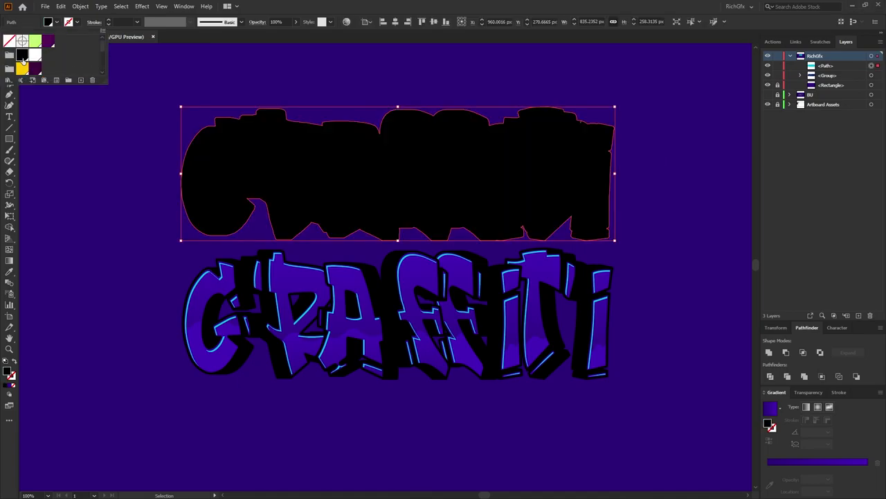
Offset the black silhouette's path by 4 px with round joins and fill the offset shape with white.
{"action": "left_click", "coordinate": [80, 6]}
{"action": "mouse_move", "coordinate": [166, 225]}
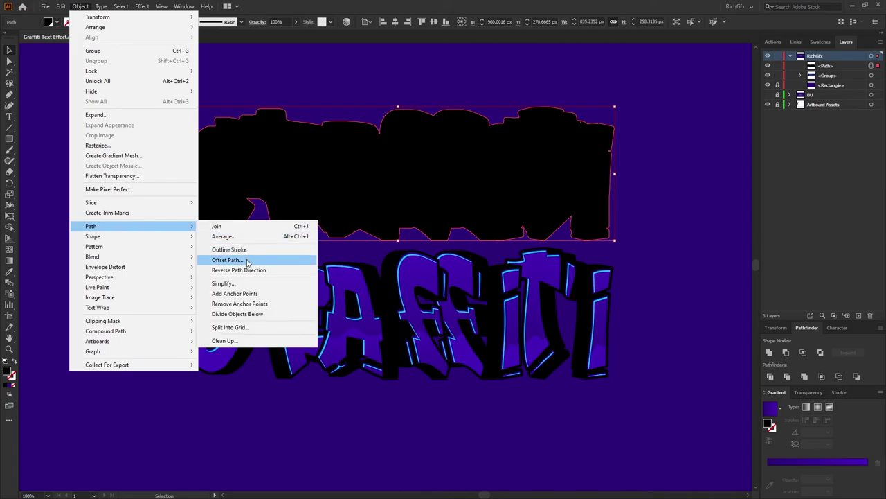
{"action": "left_click", "coordinate": [245, 258]}
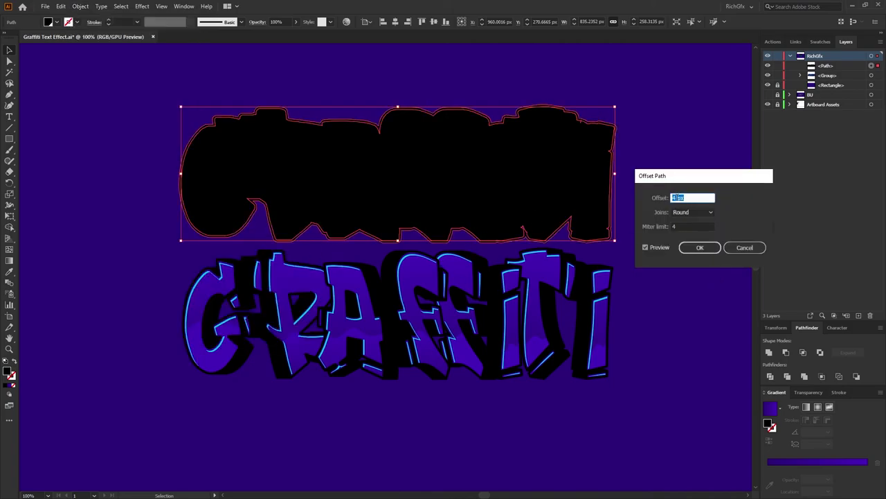
{"action": "left_click", "coordinate": [699, 247]}
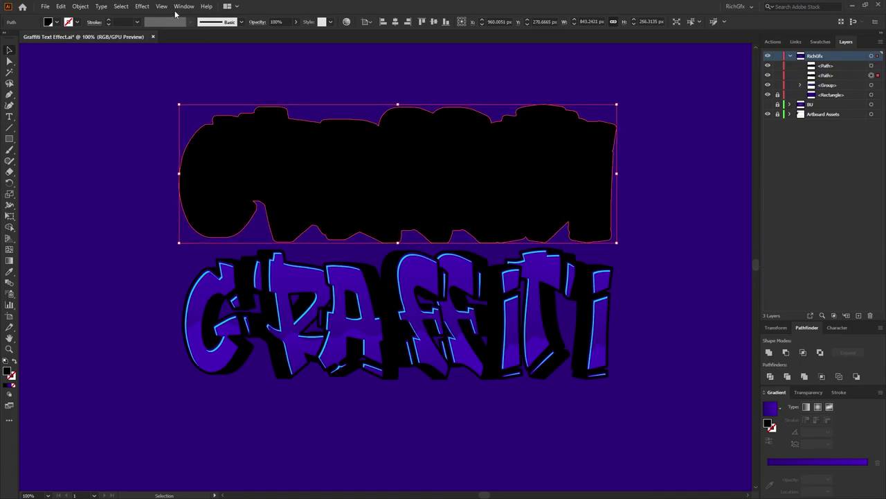
{"action": "left_click", "coordinate": [56, 23]}
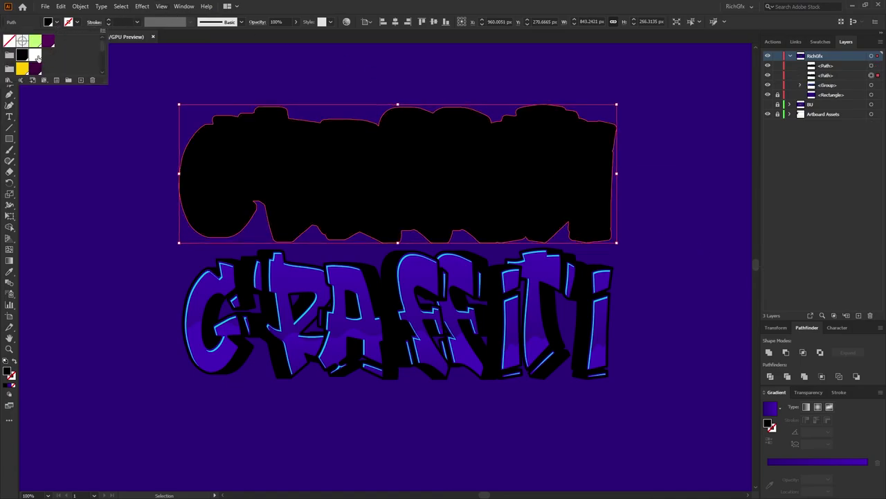
{"action": "left_click", "coordinate": [36, 57]}
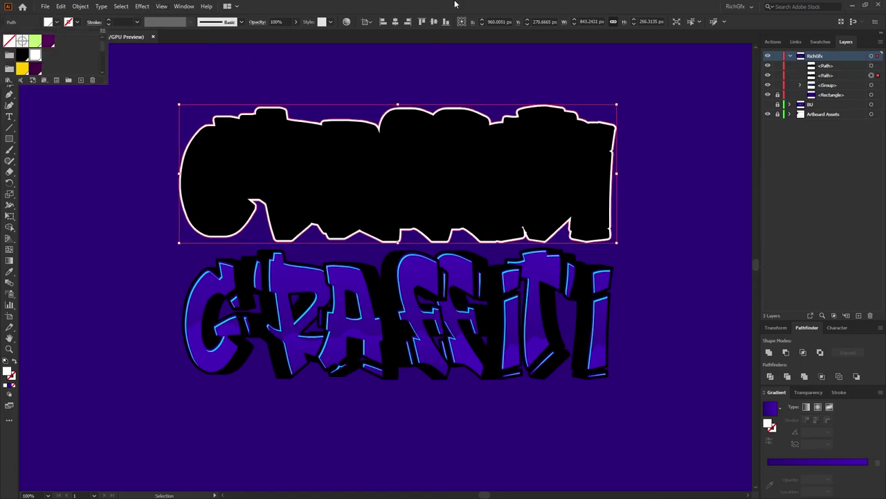
Group the black and white silhouettes and place the group vertically centred on the artboard, behind the lettering.
{"action": "left_click", "coordinate": [281, 104], "text": "shift"}
{"action": "left_click", "coordinate": [81, 6]}
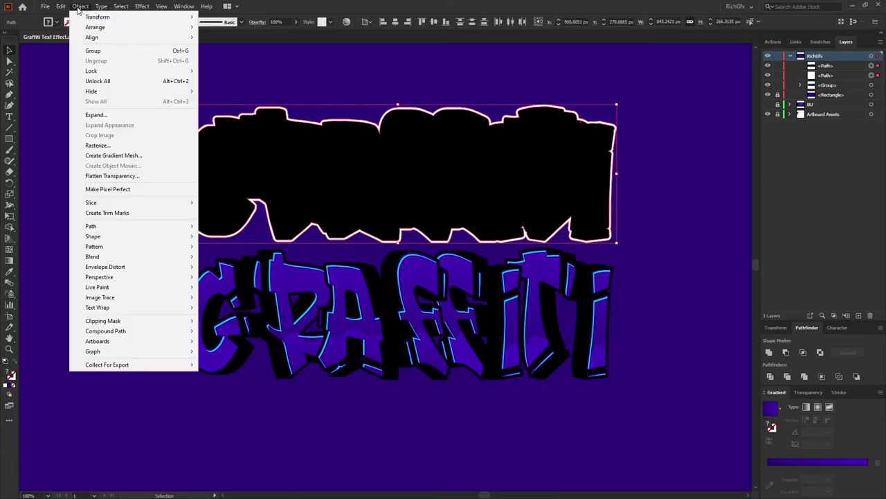
{"action": "left_click", "coordinate": [98, 51]}
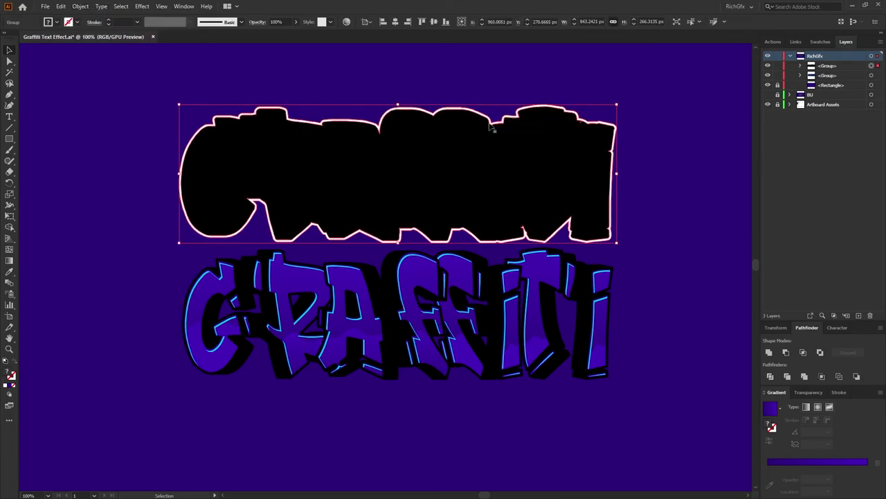
{"action": "left_click", "coordinate": [434, 23]}
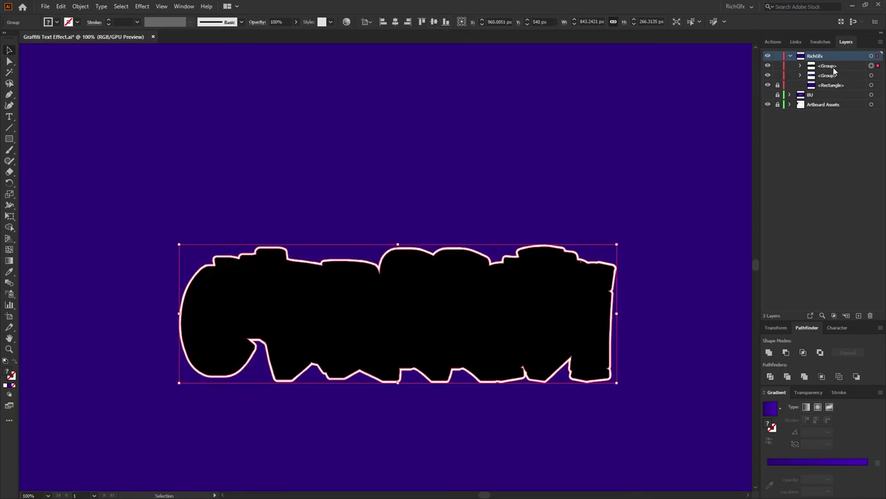
{"action": "left_click_drag", "start_coordinate": [838, 67], "coordinate": [836, 84]}
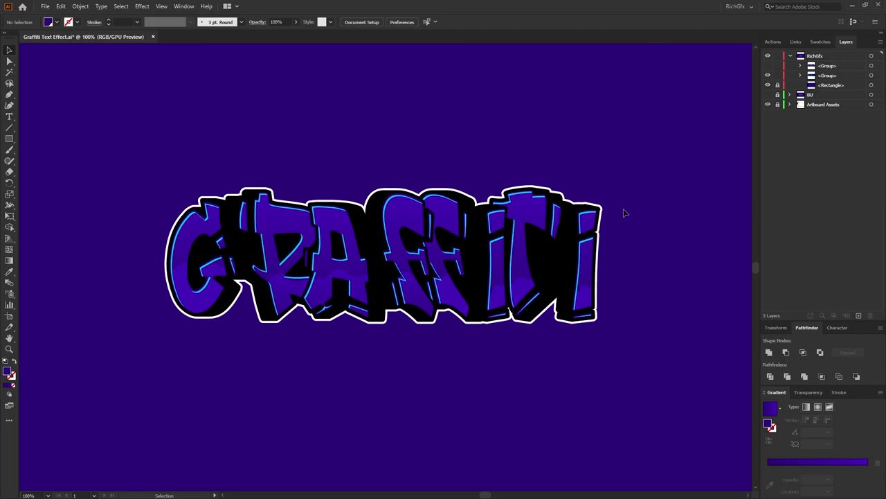
Hide the current lettering group and show the hidden group above it in the RichGfx layer.
{"action": "left_click", "coordinate": [767, 74]}
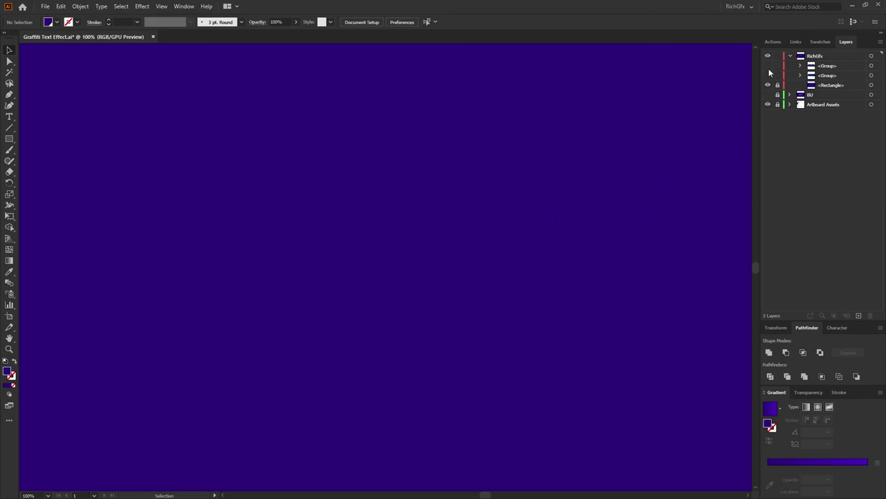
{"action": "left_click", "coordinate": [768, 65]}
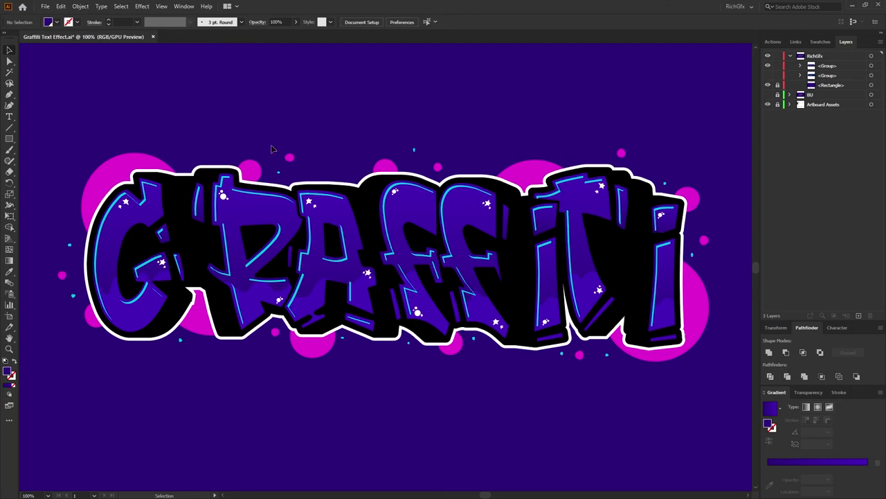